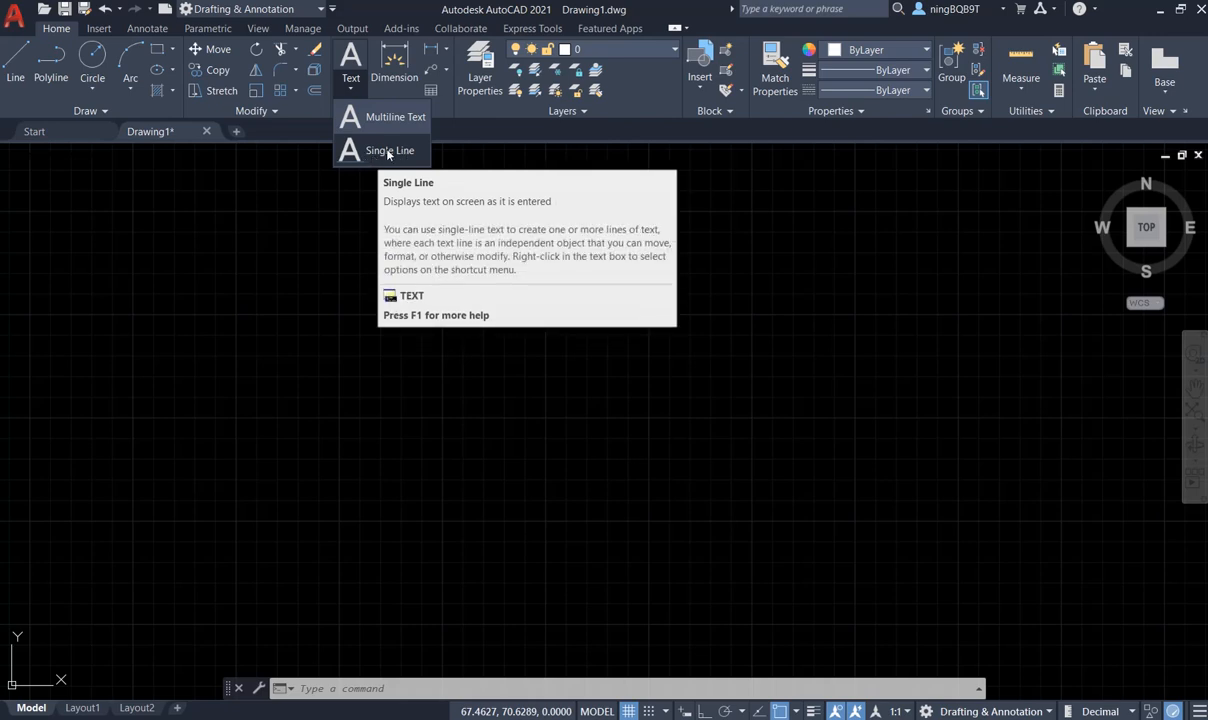
Step: Start a single-line text in the upper-left part of the drawing with height 2 and rotation angle 30
click(353, 687)
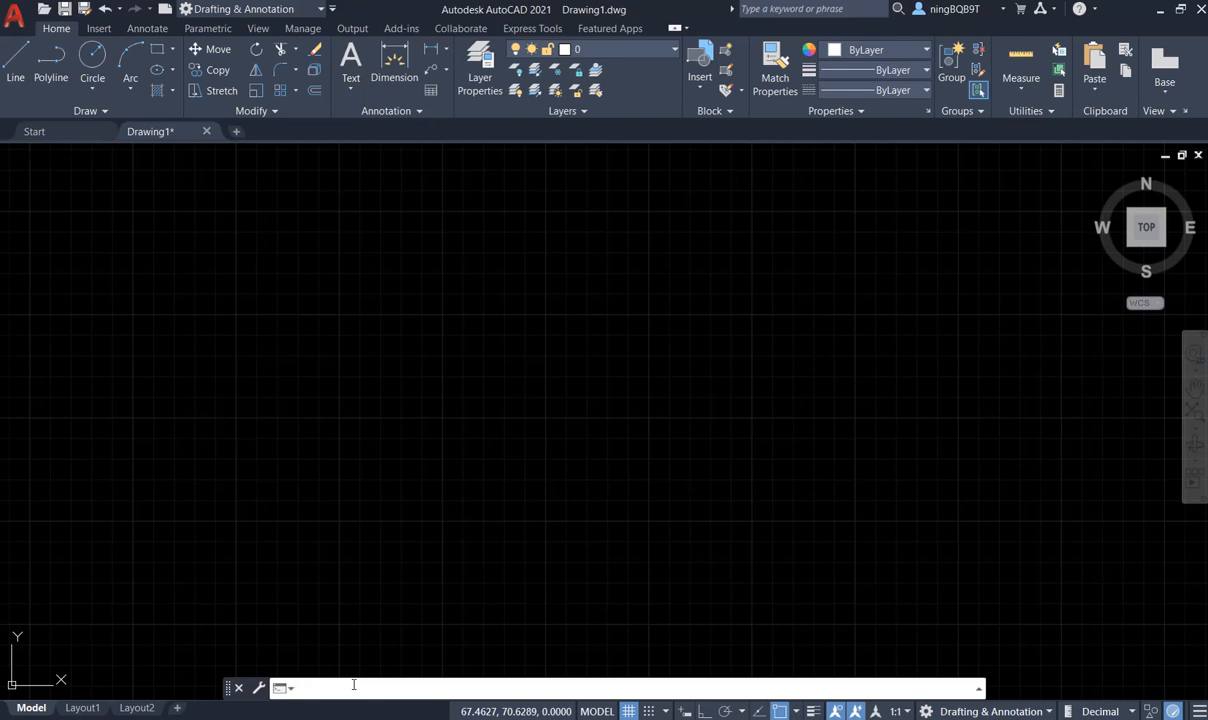
text(text)
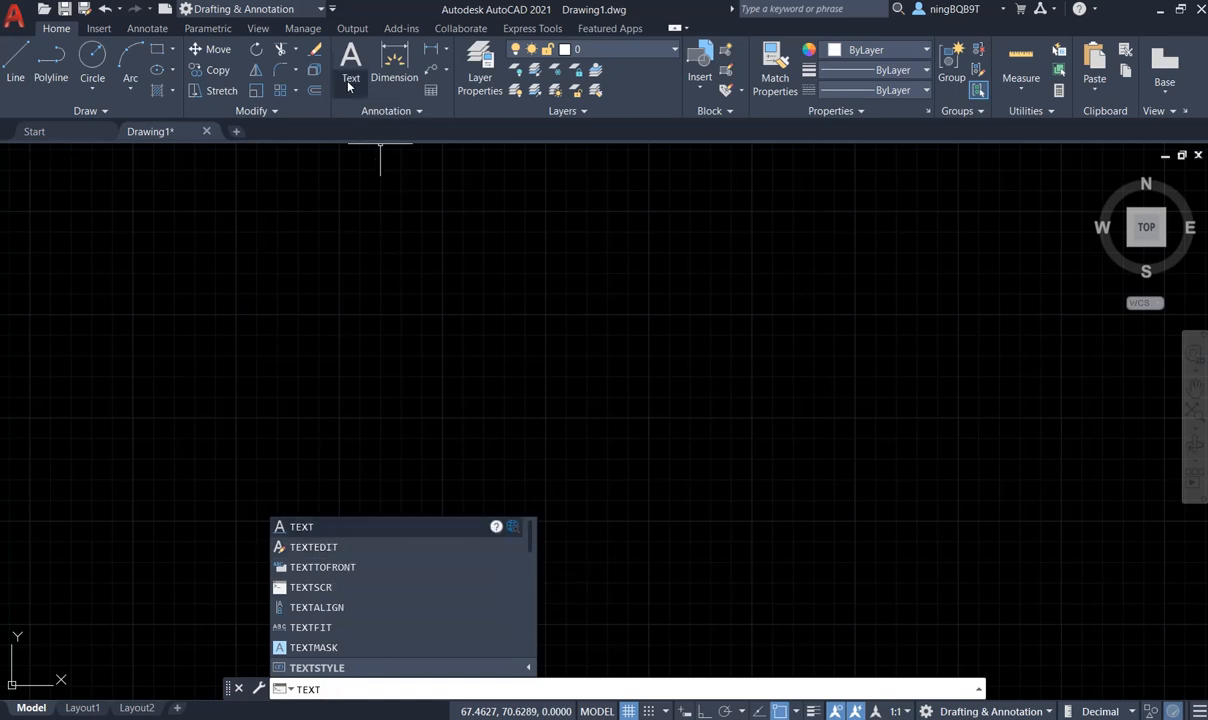
click(357, 91)
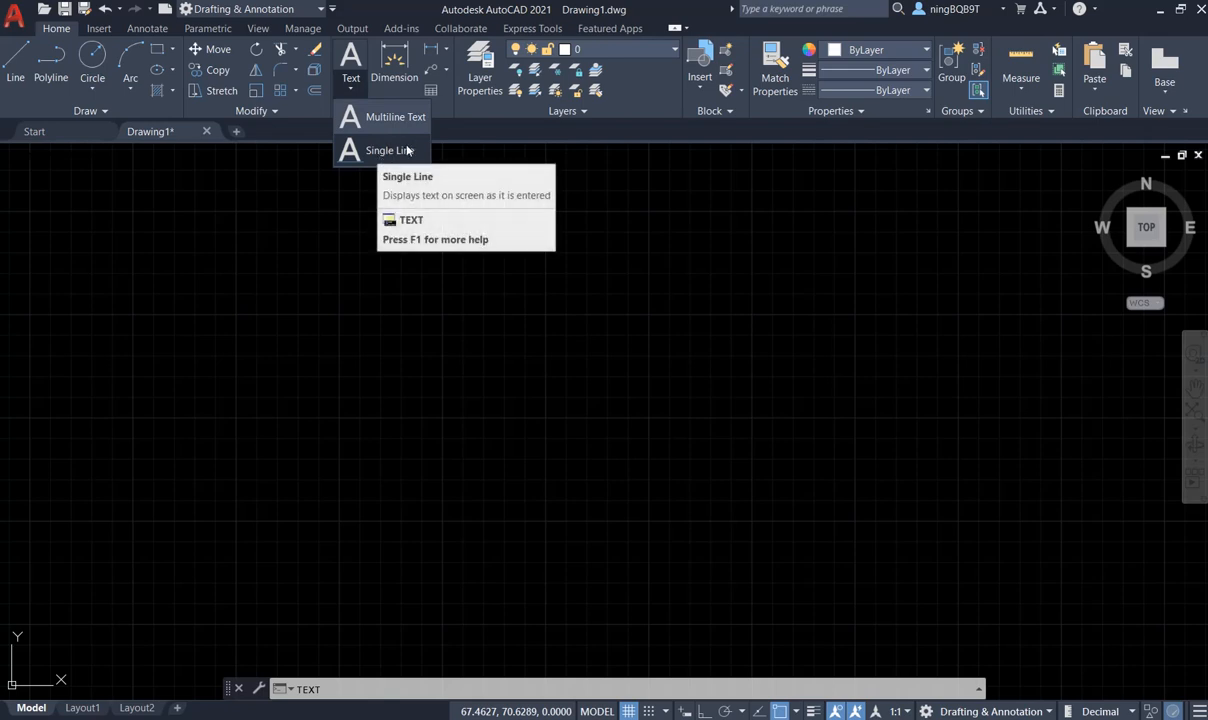
click(355, 151)
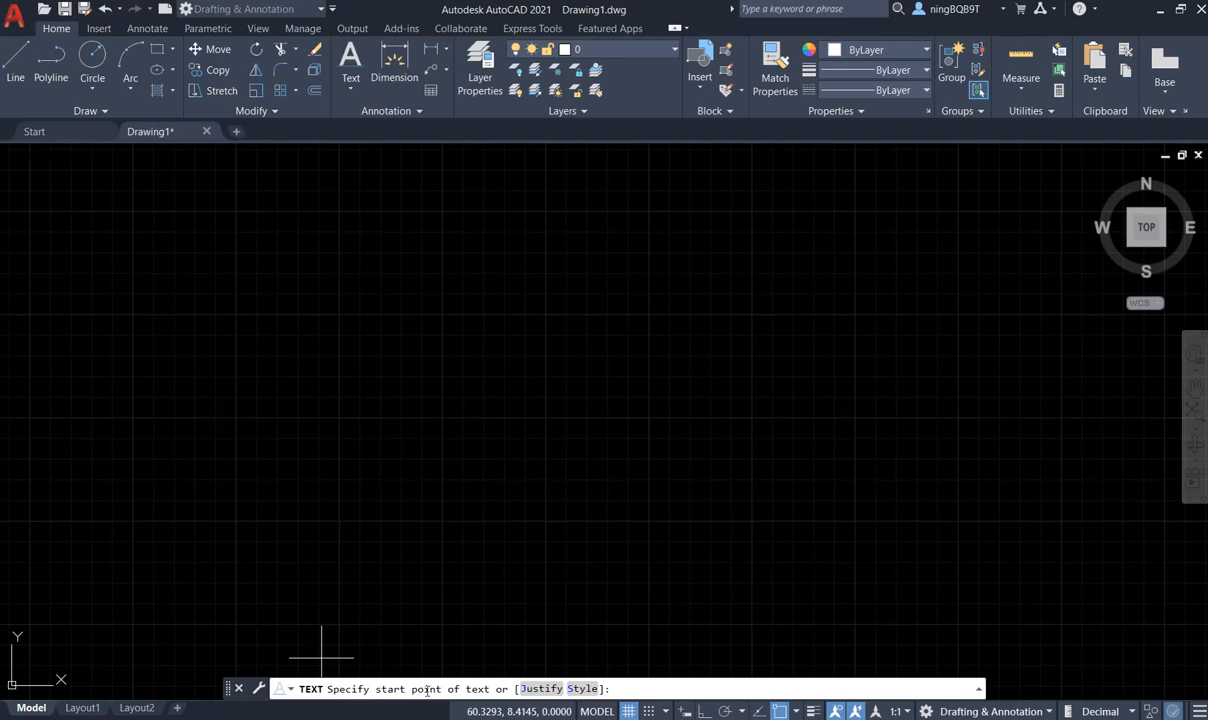
click(212, 259)
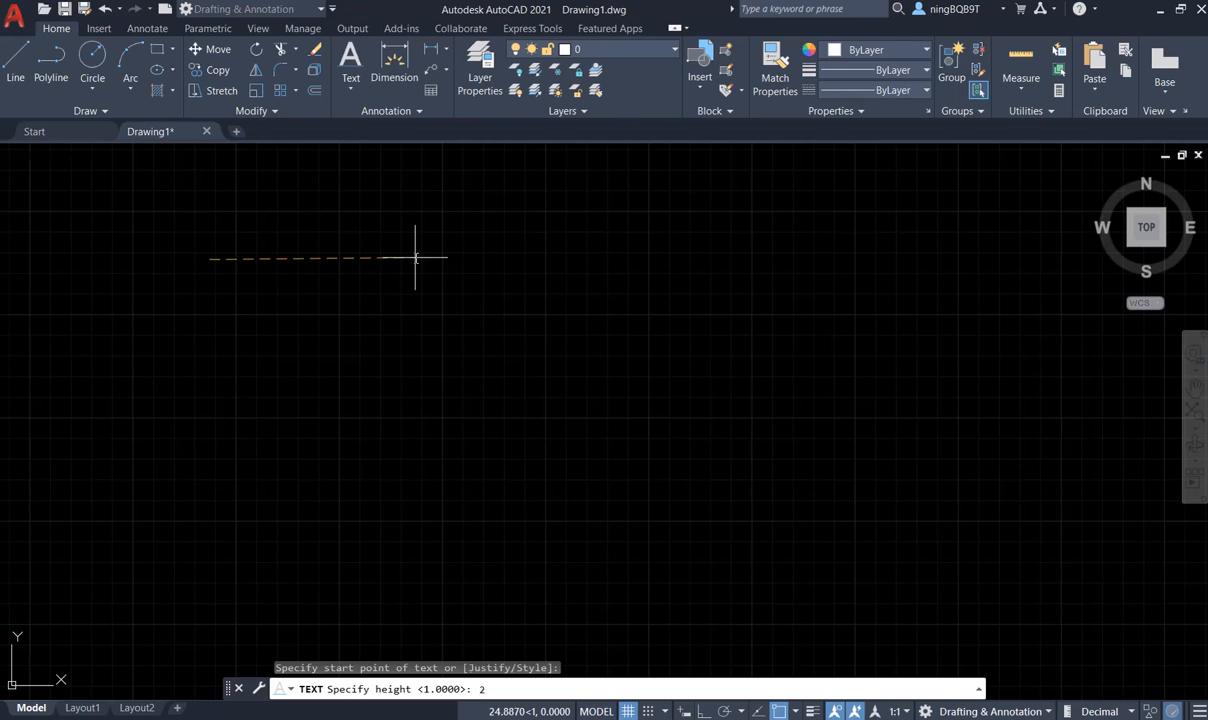
key(Return)
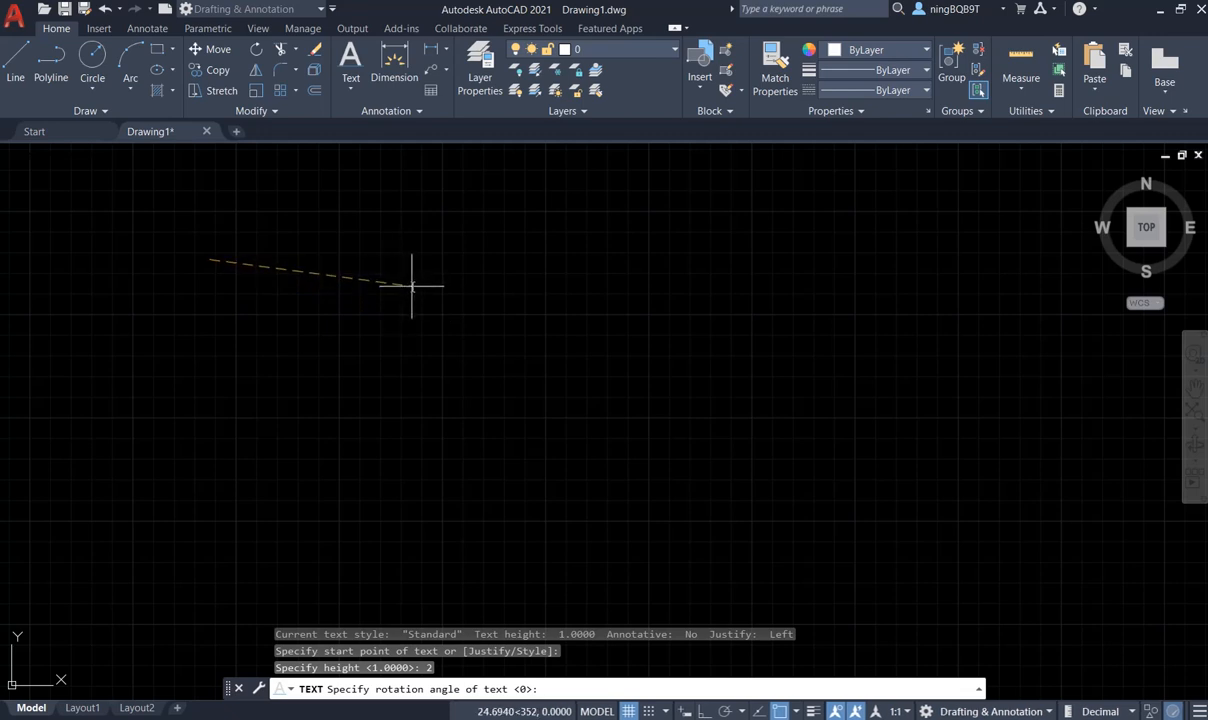
text(30)
key(Return)
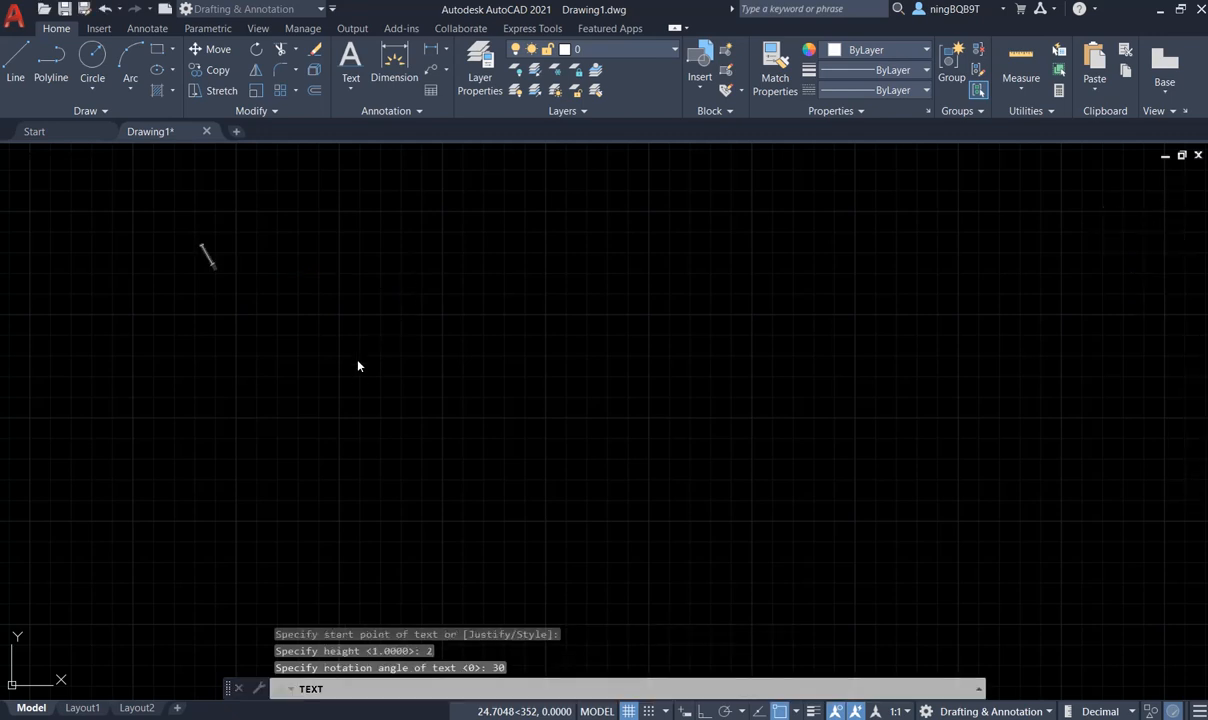
Step: Enter "this is the single line text" as the content of the rotated text and end the text command
text(this)
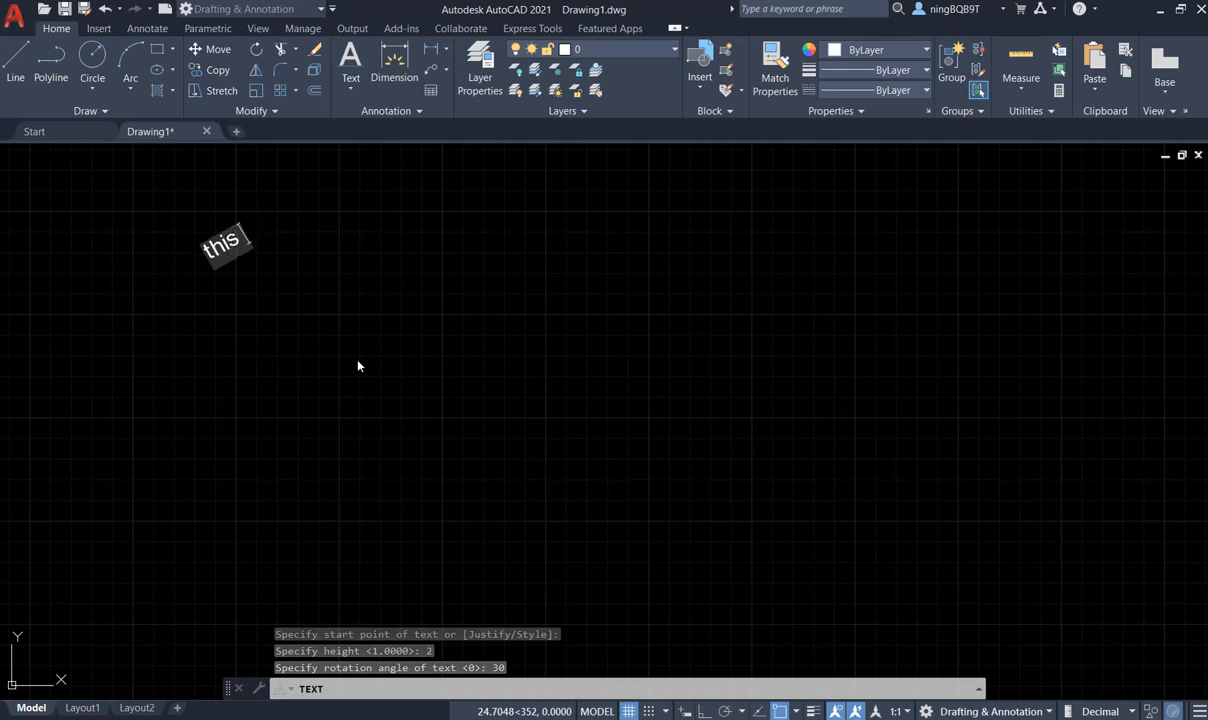
text( is the sing)
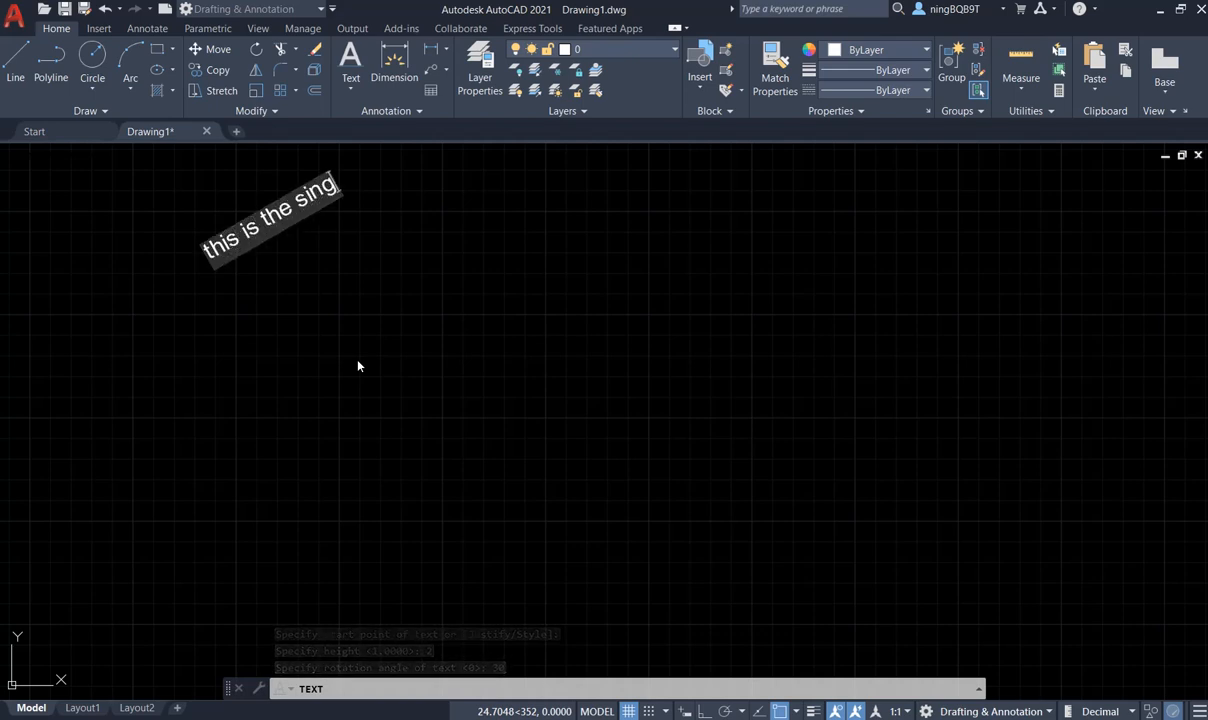
text(le line text)
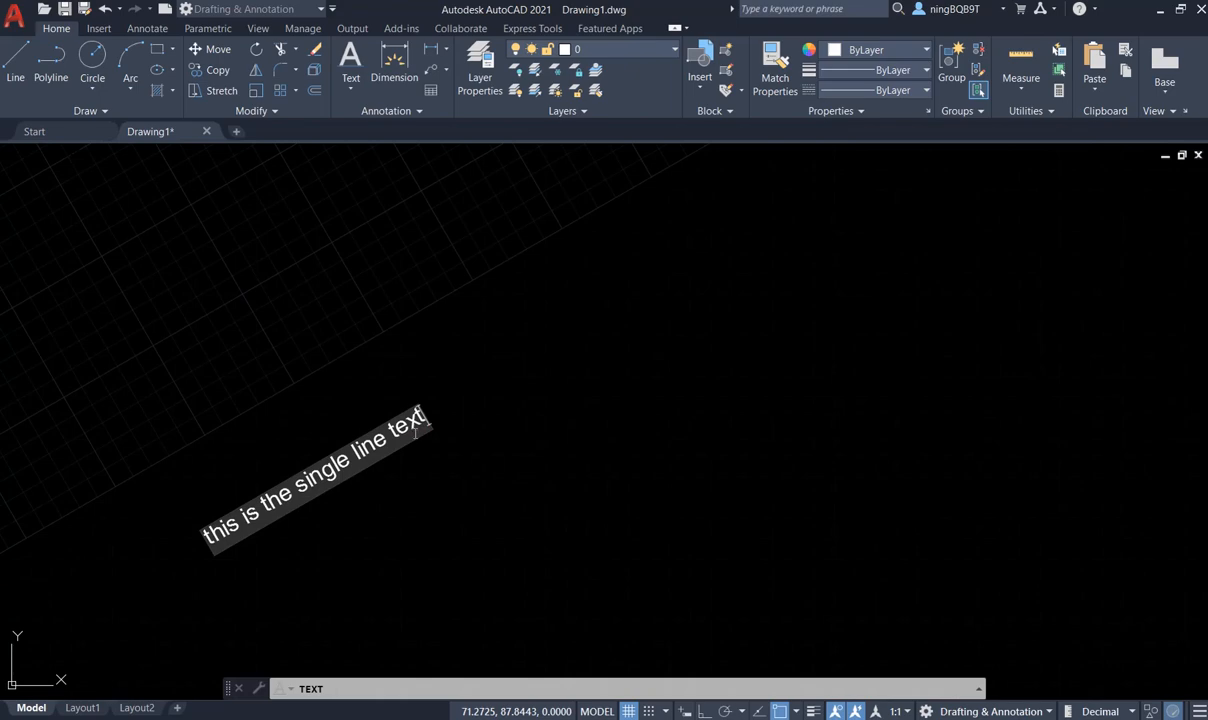
scroll(402, 466, up, 2)
scroll(391, 461, down, 4)
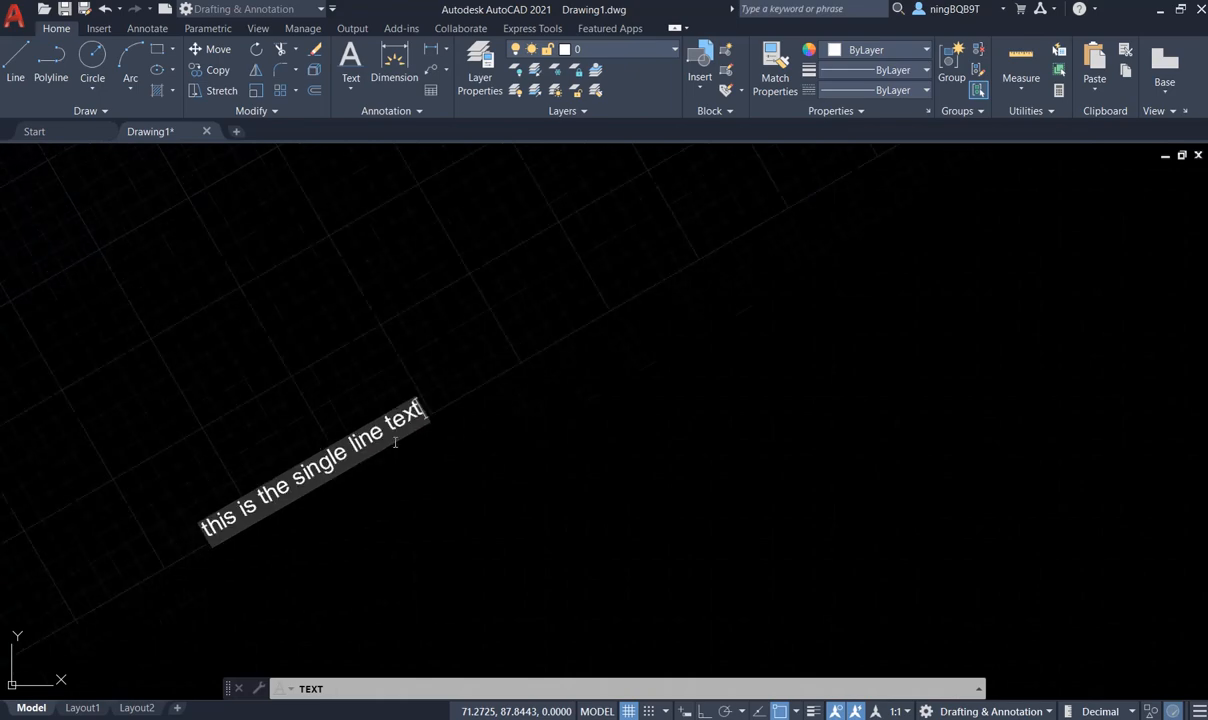
scroll(391, 461, up, 2)
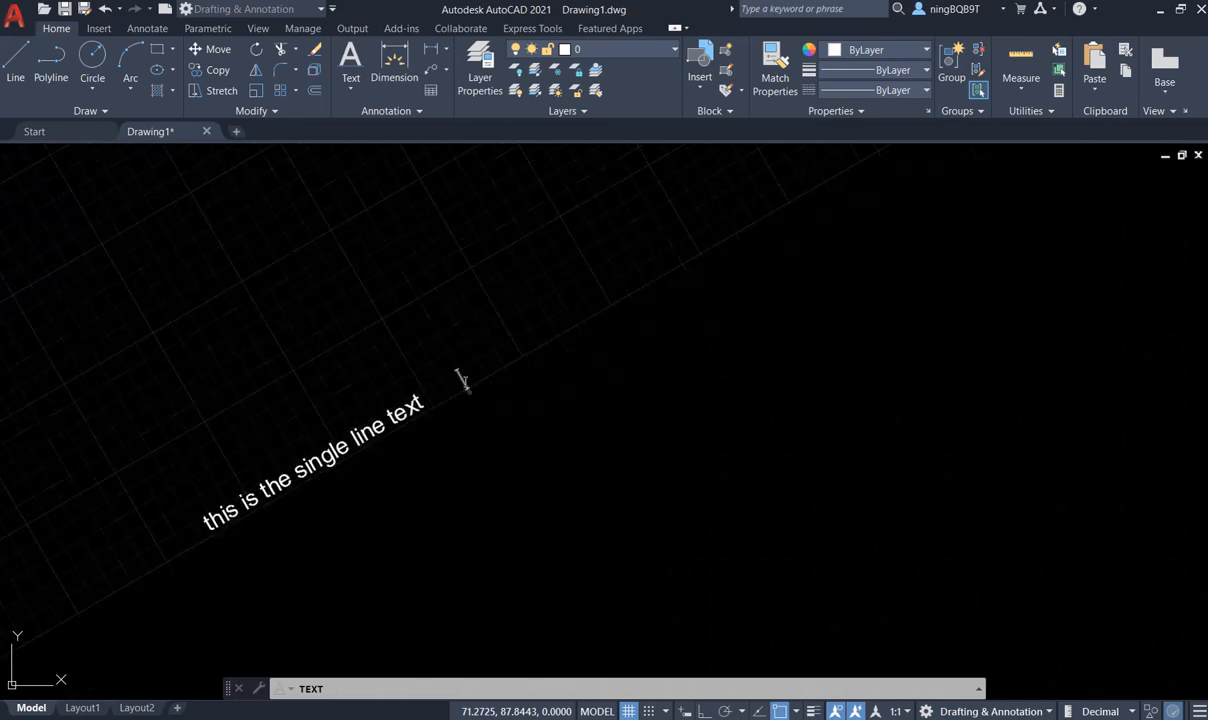
scroll(464, 383, down, 5)
scroll(418, 383, up, 2)
scroll(418, 383, up, 2)
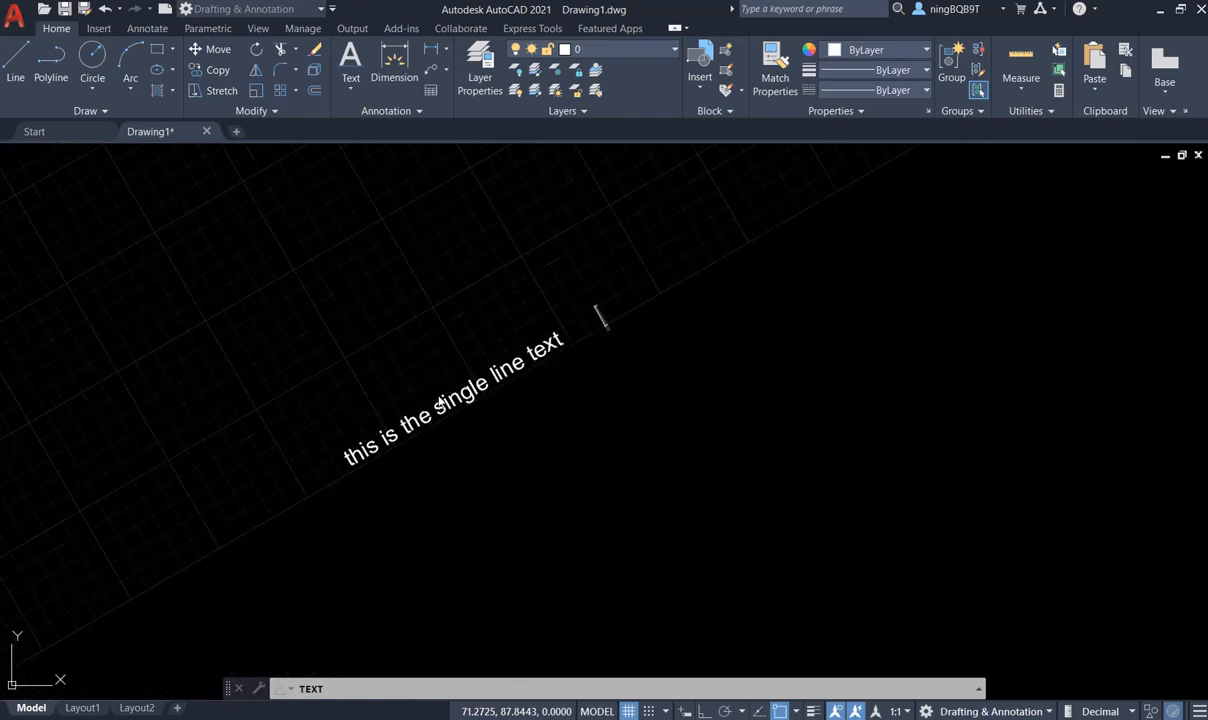
scroll(447, 413, down, 2)
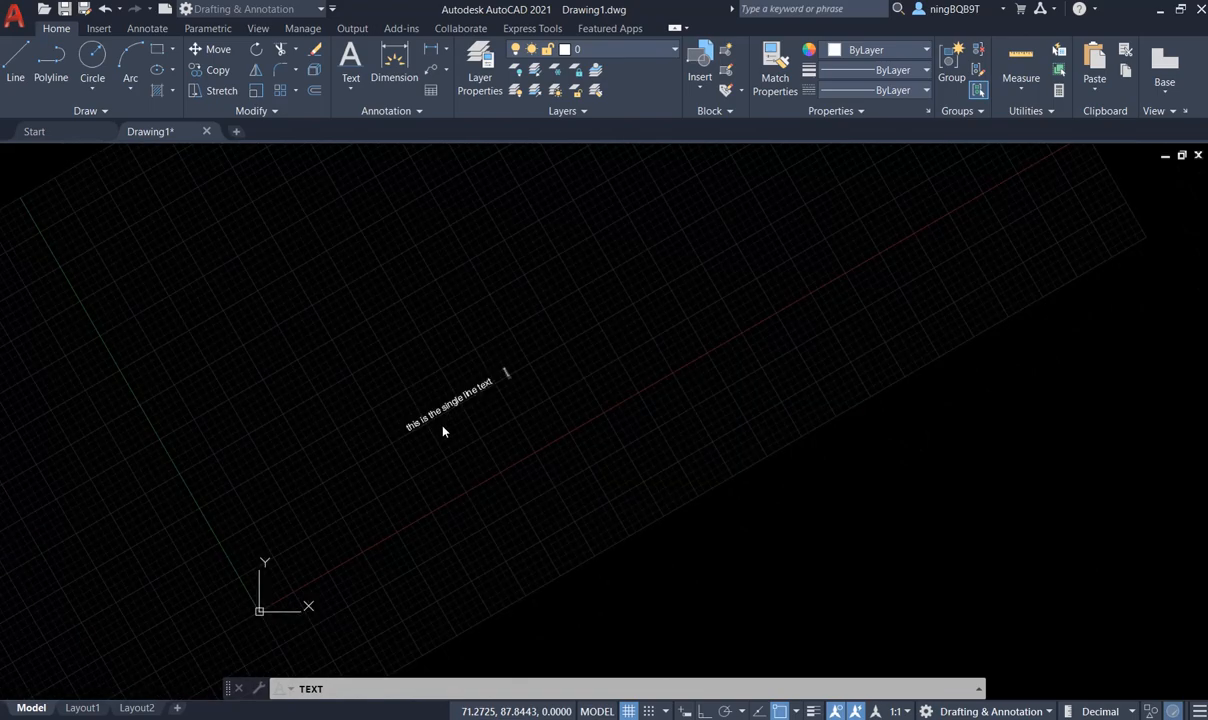
scroll(445, 425, up, 2)
scroll(445, 410, up, 1)
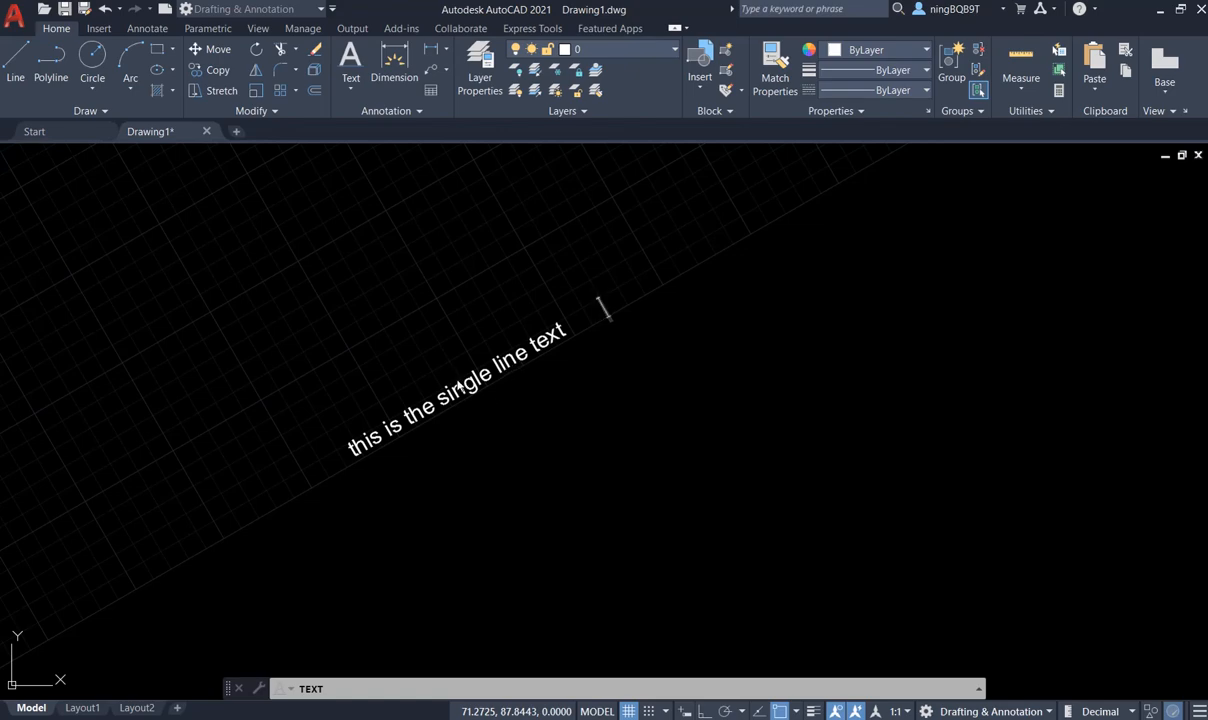
click(476, 393)
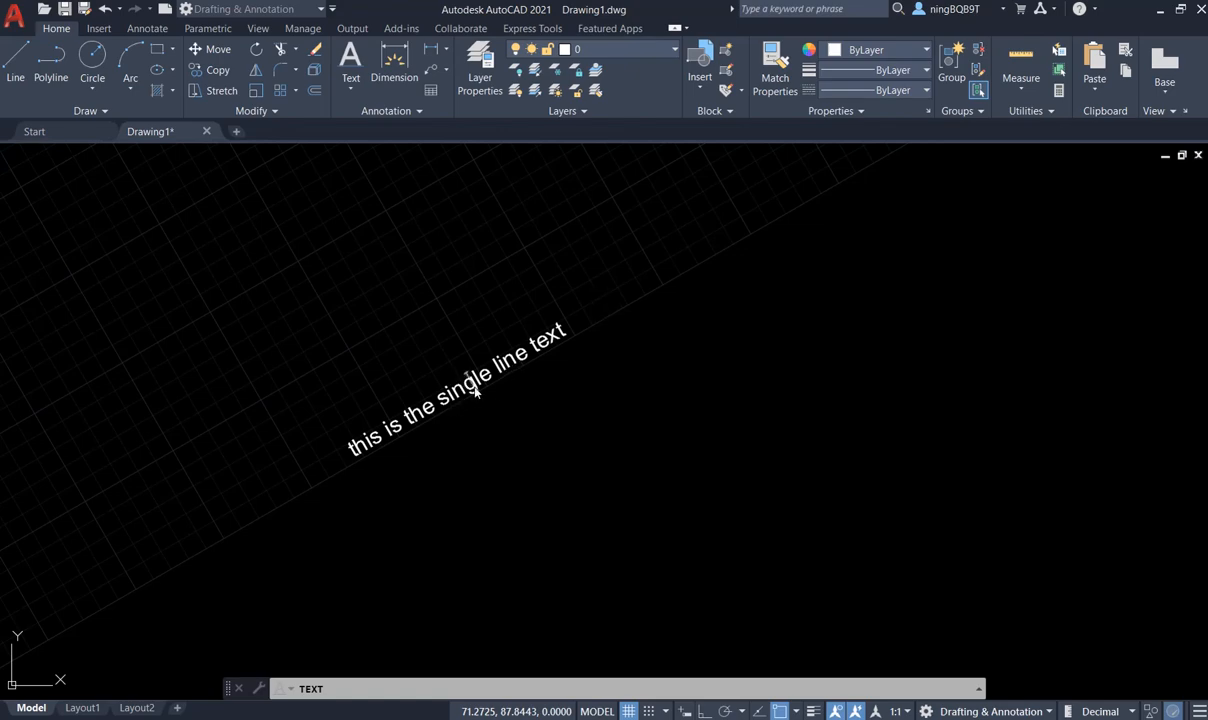
click(572, 265)
key(Escape)
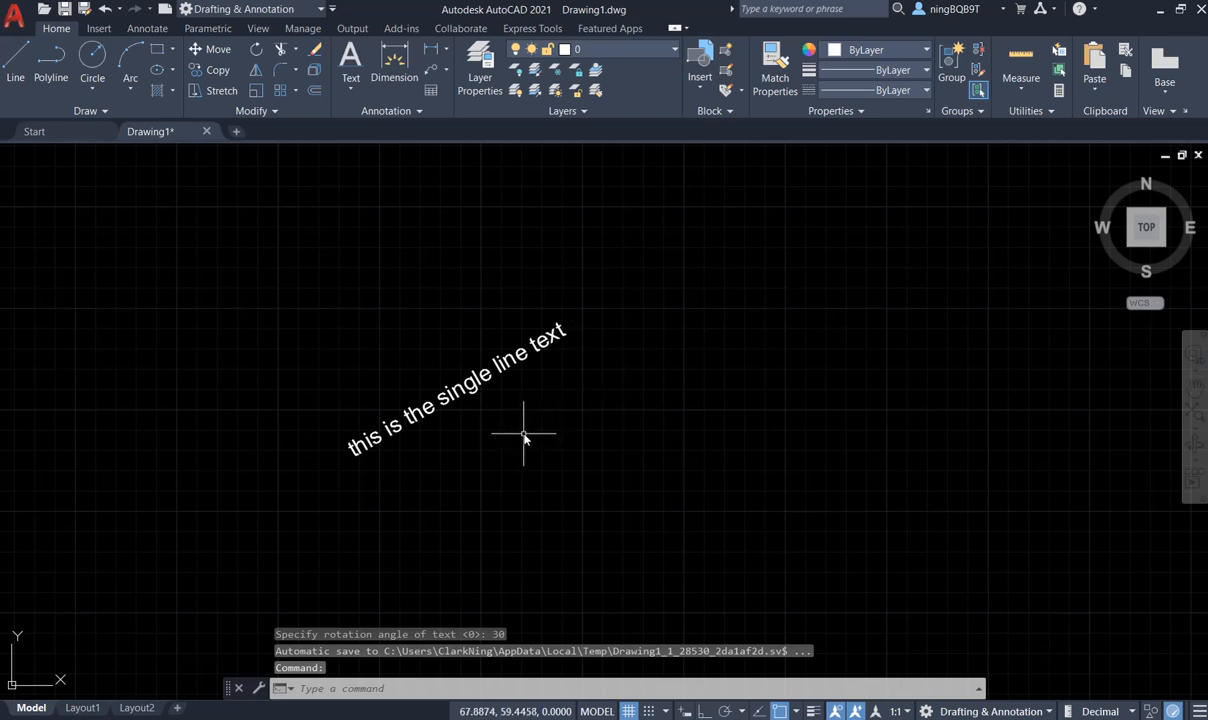
Step: Open the Quick Properties of the rotated single-line text and move the palette up so all its fields can be read
scroll(470, 405, up, 2)
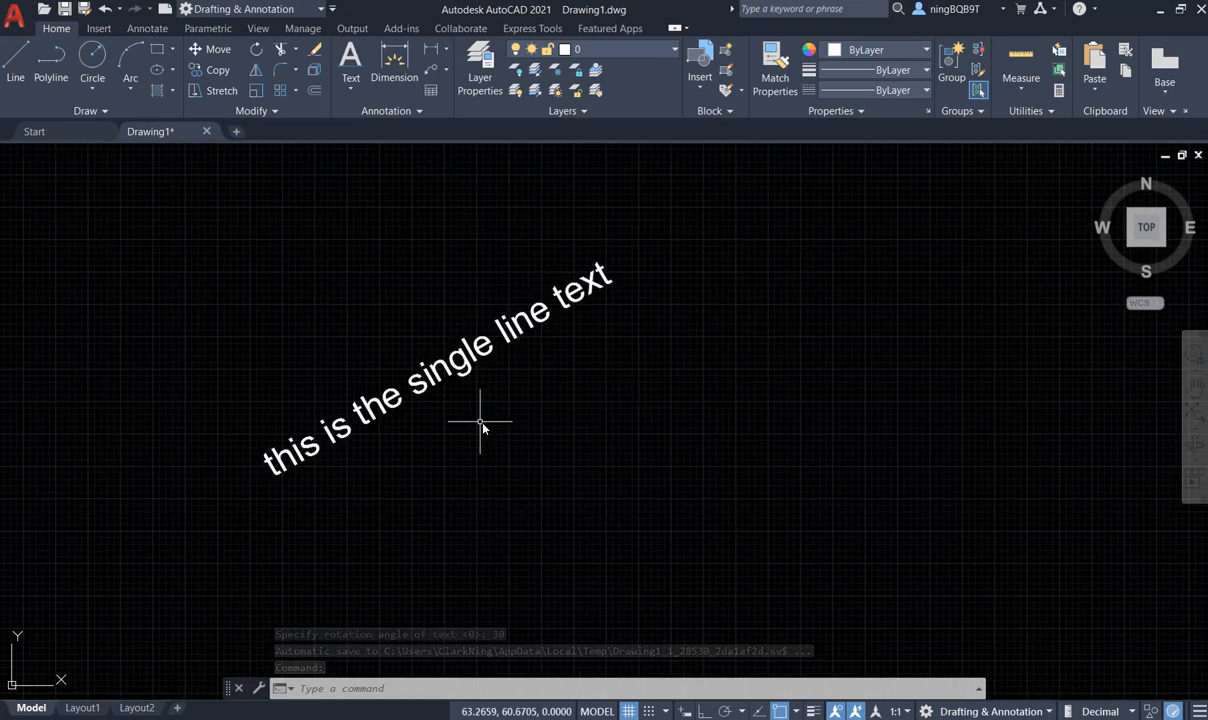
click(431, 377)
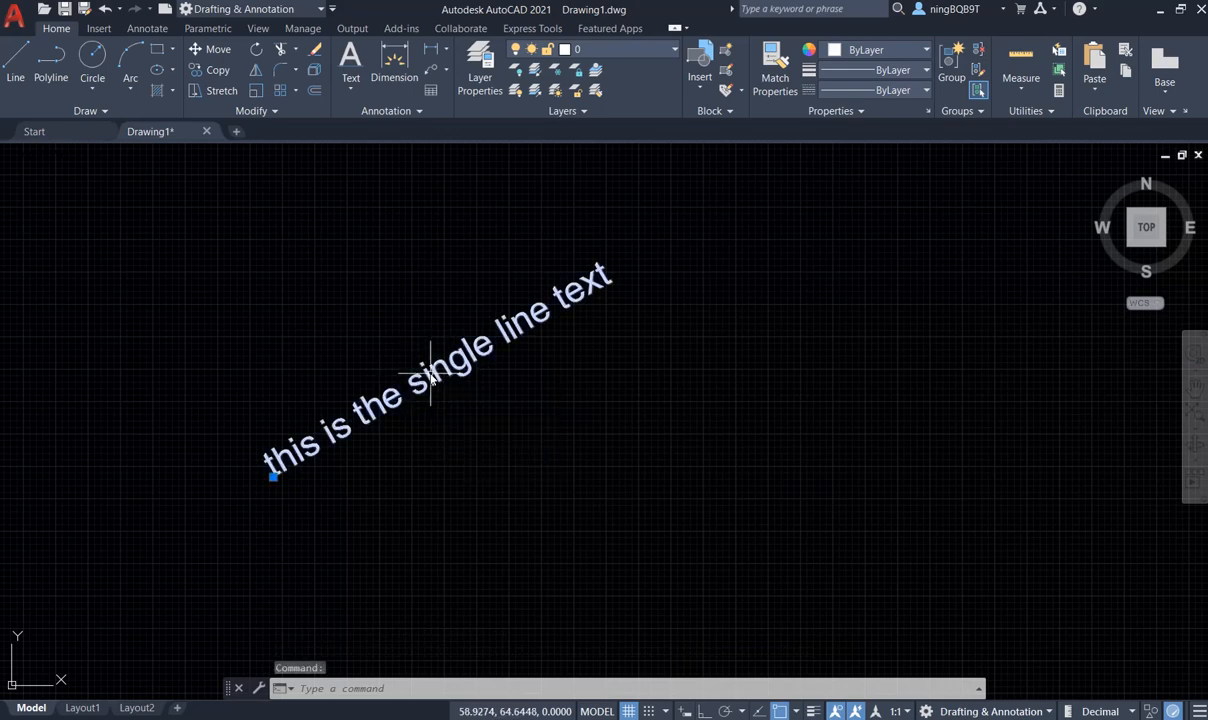
right_click(431, 377)
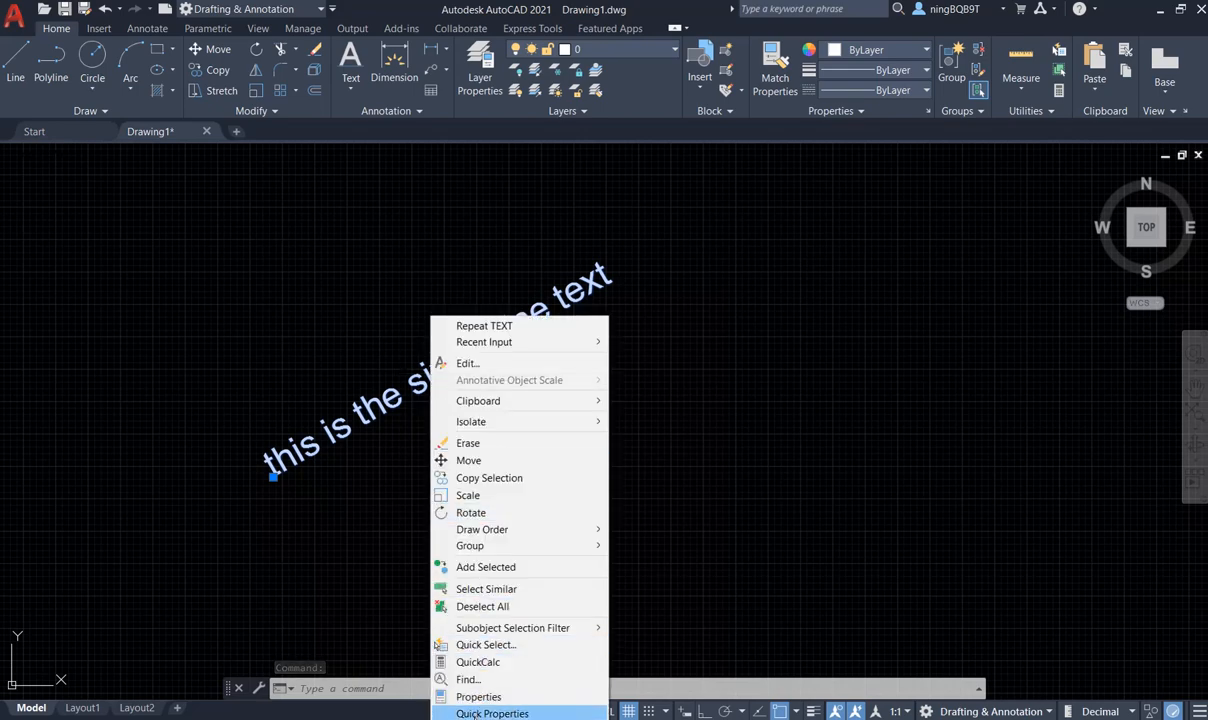
click(492, 713)
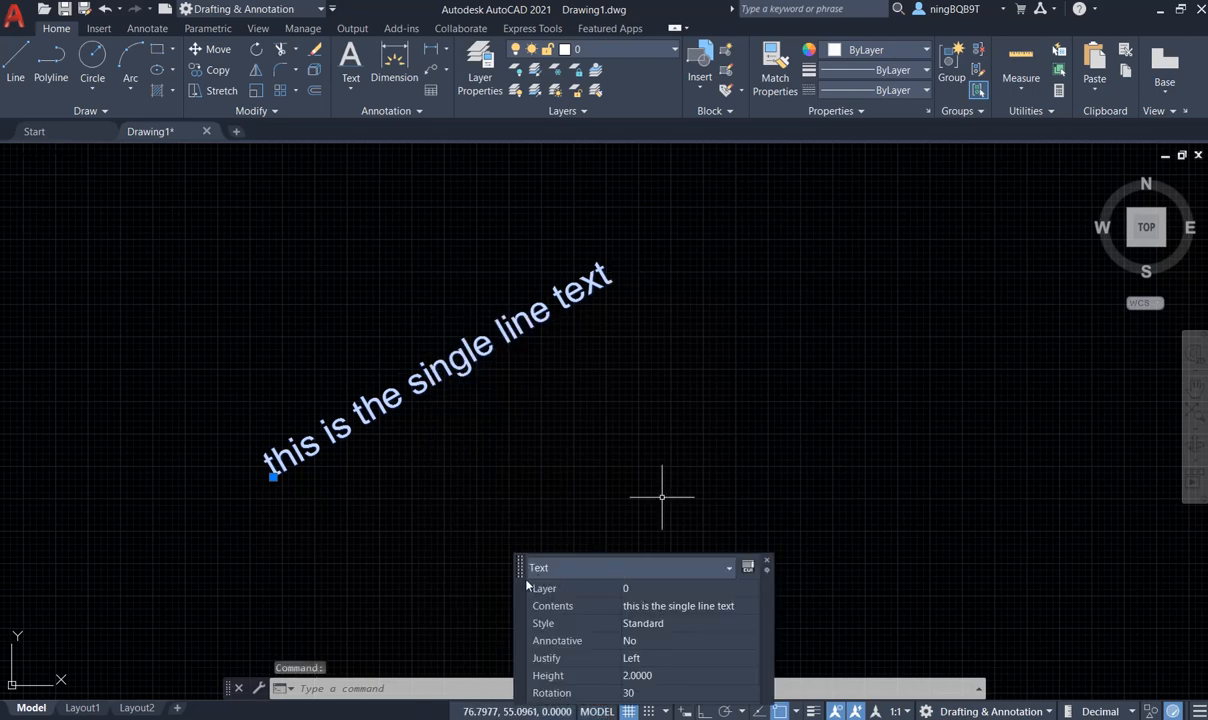
drag(520, 572, 453, 365)
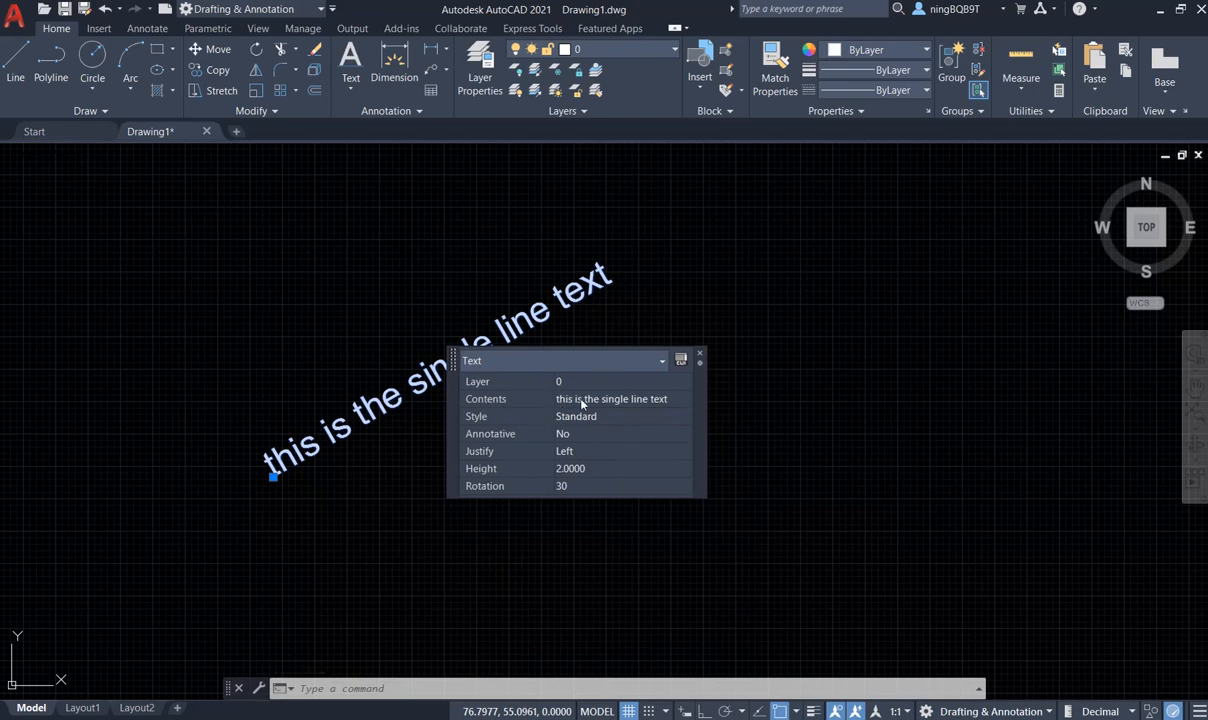
Step: Look through the text styles available for the single-line text
click(650, 418)
click(684, 417)
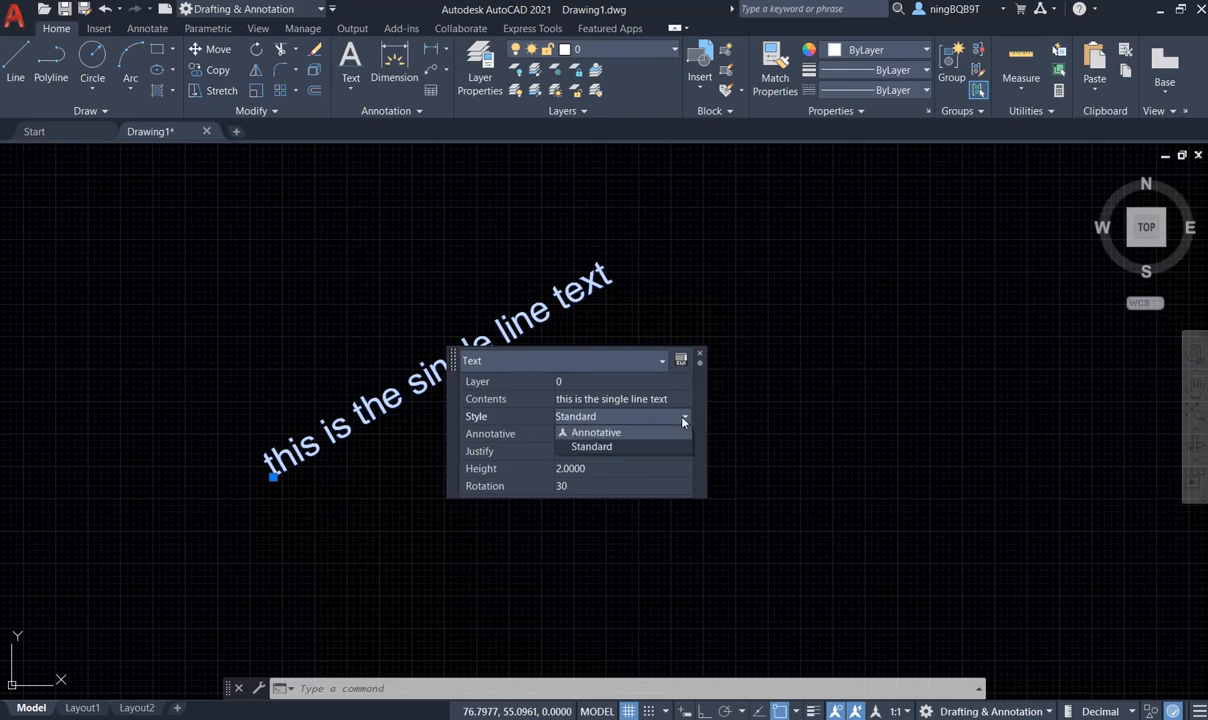
click(518, 423)
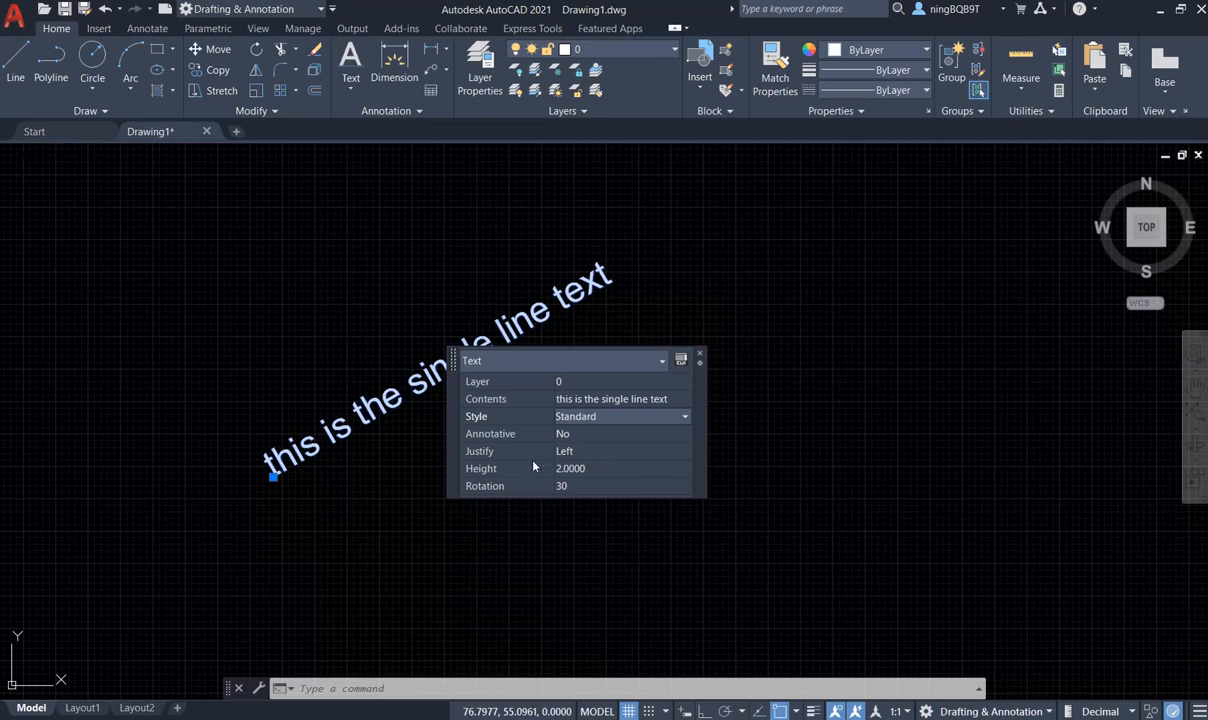
Step: Set the single-line text's height to 4 and its rotation to 0, and close its Quick Properties
click(595, 470)
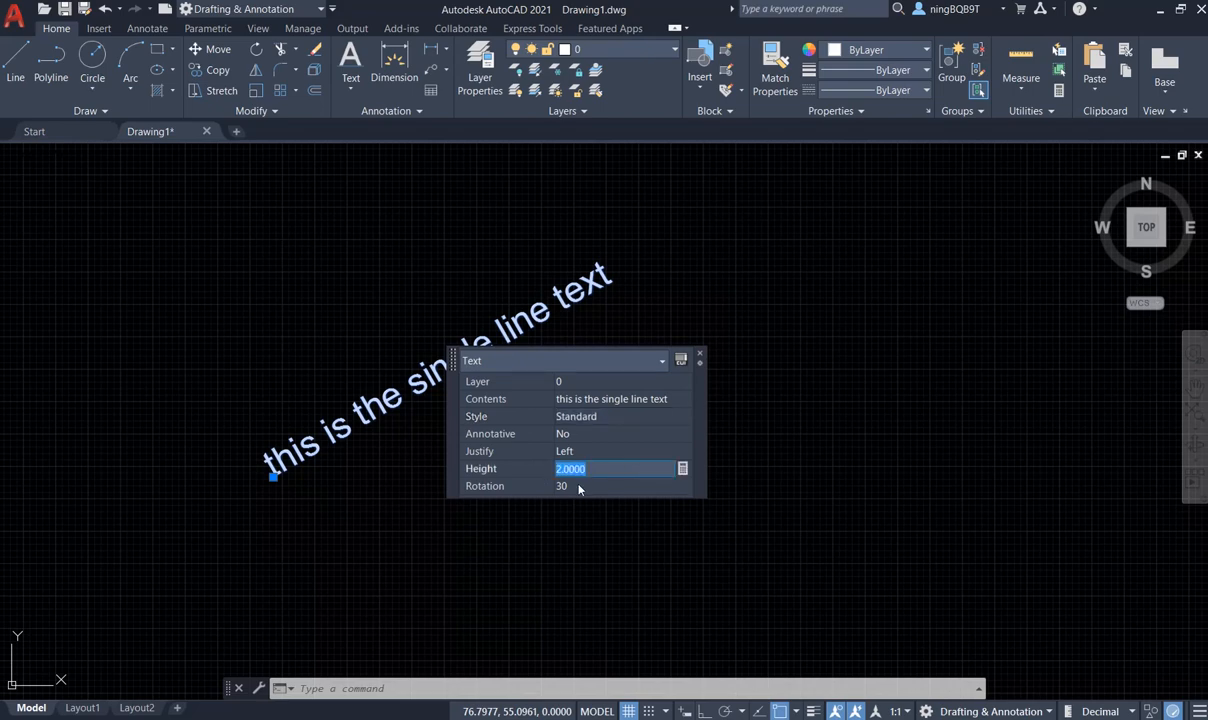
text(4)
key(Return)
click(586, 487)
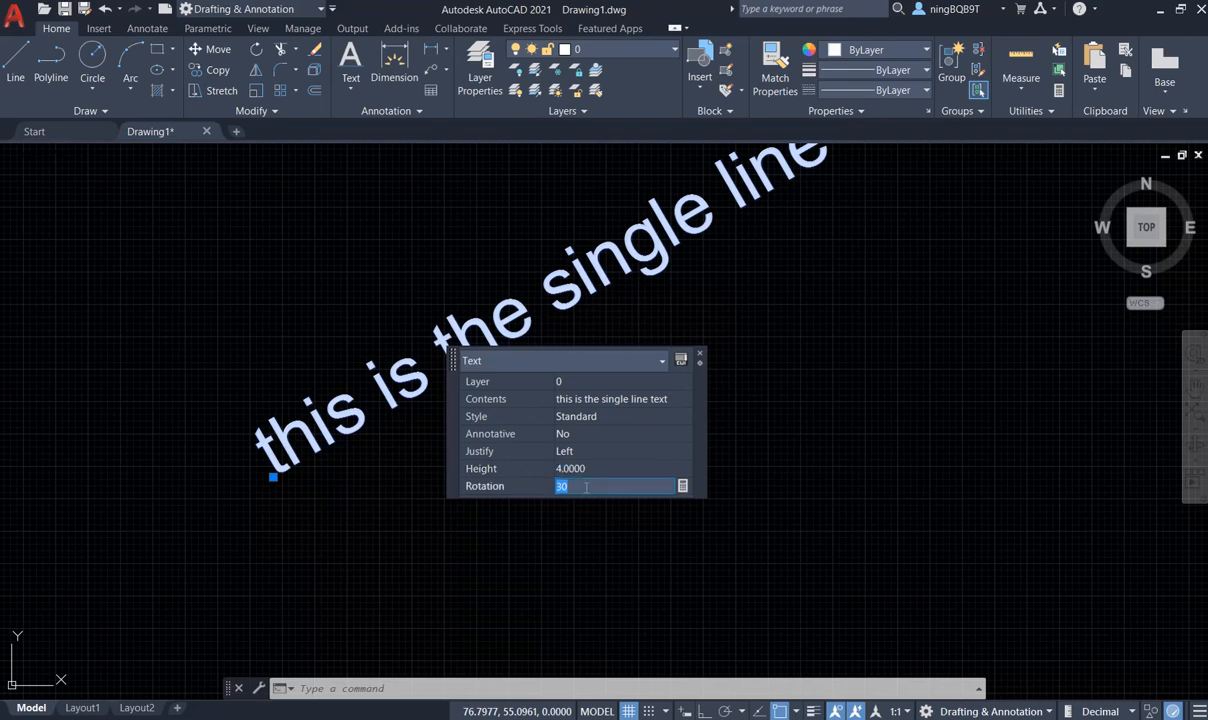
text(0)
key(Return)
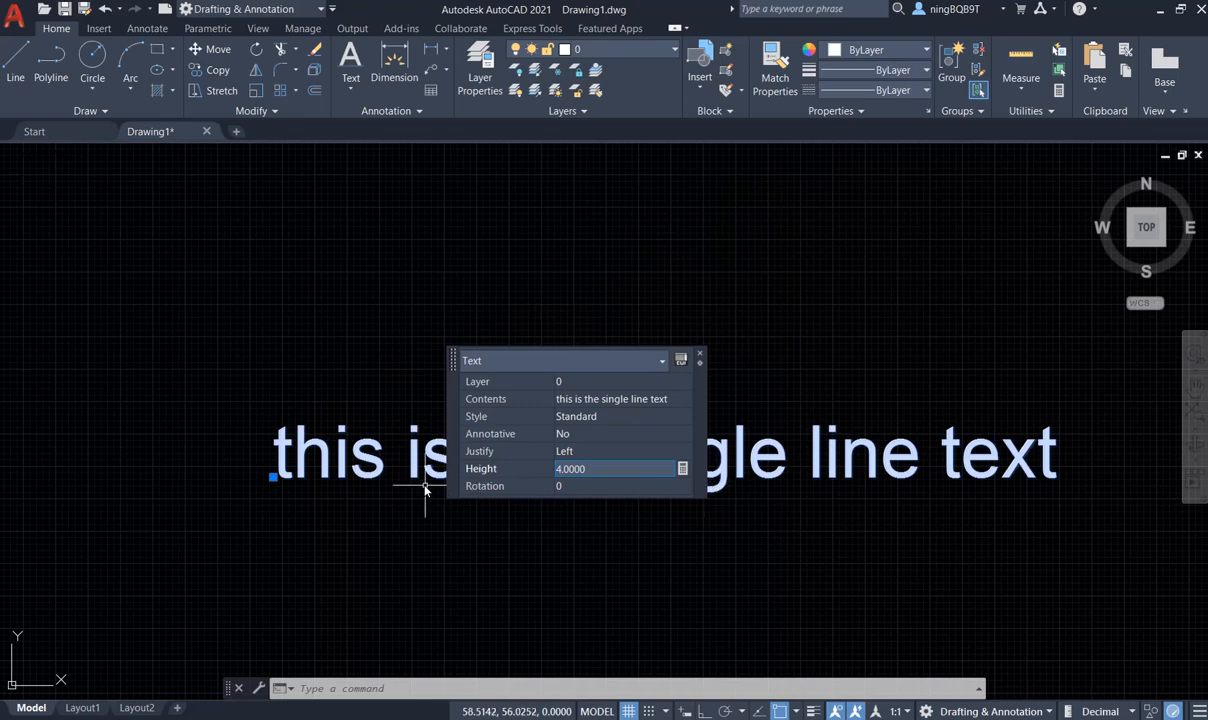
click(701, 358)
scroll(334, 440, down, 4)
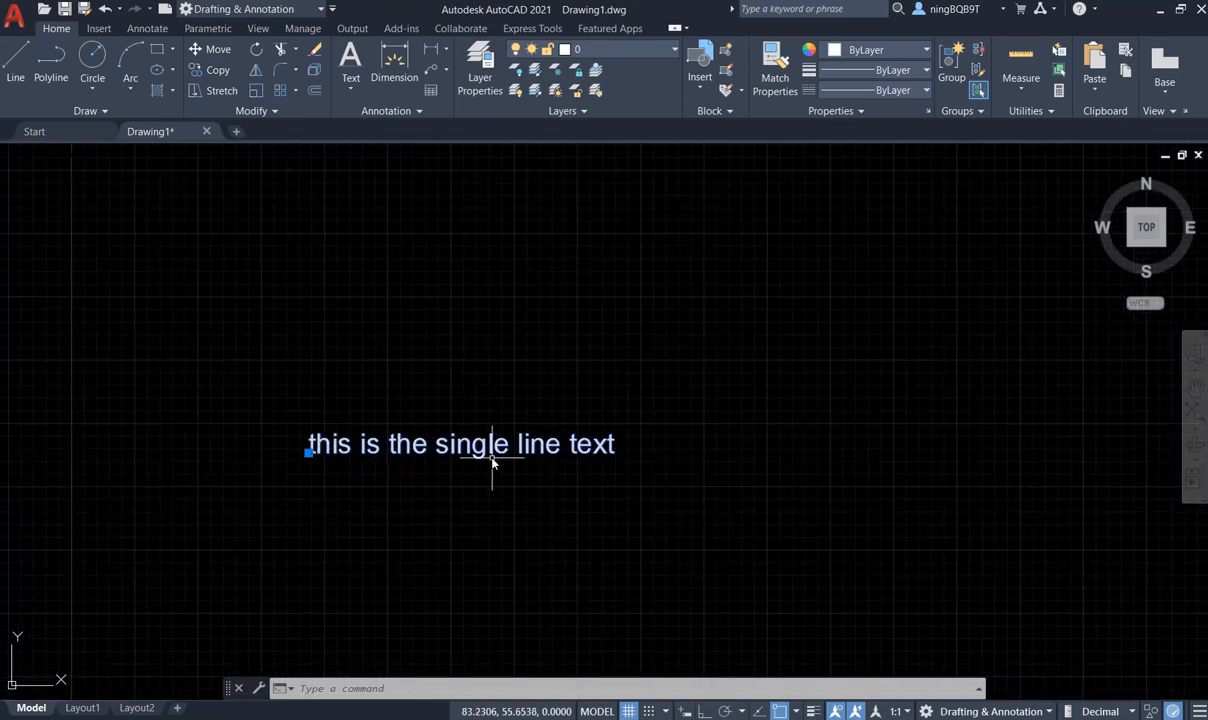
scroll(492, 460, up, 2)
scroll(539, 448, down, 4)
scroll(533, 450, up, 4)
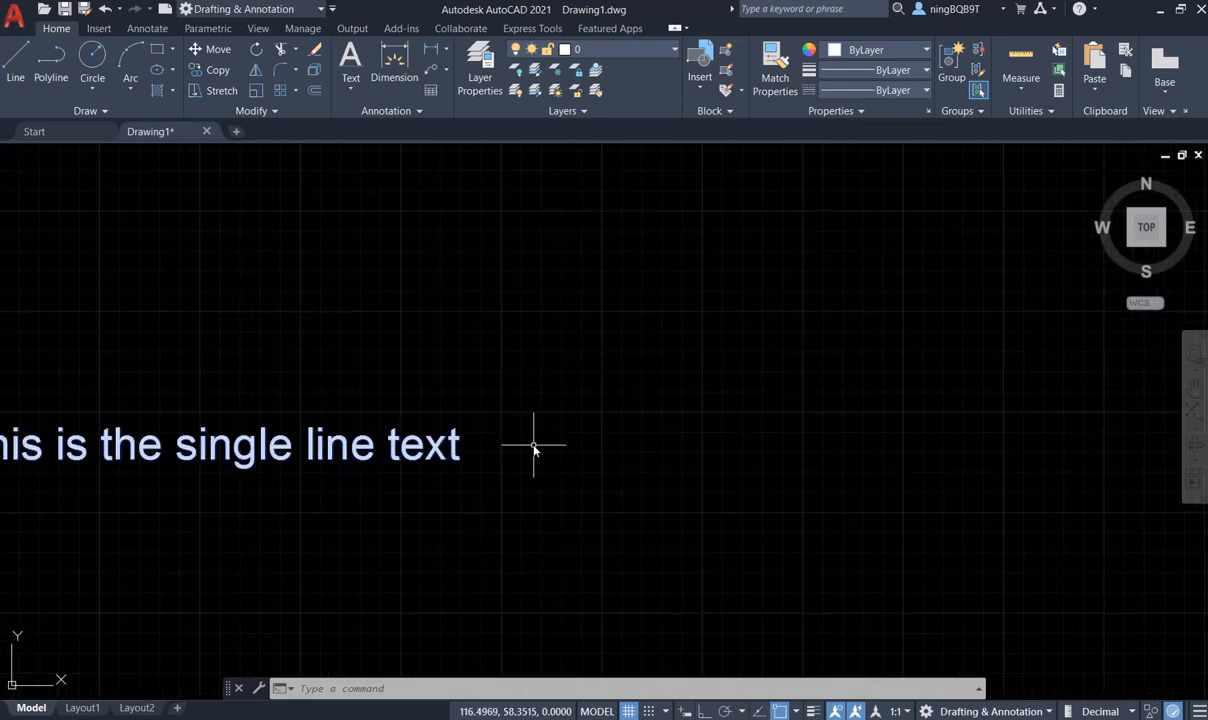
click(351, 84)
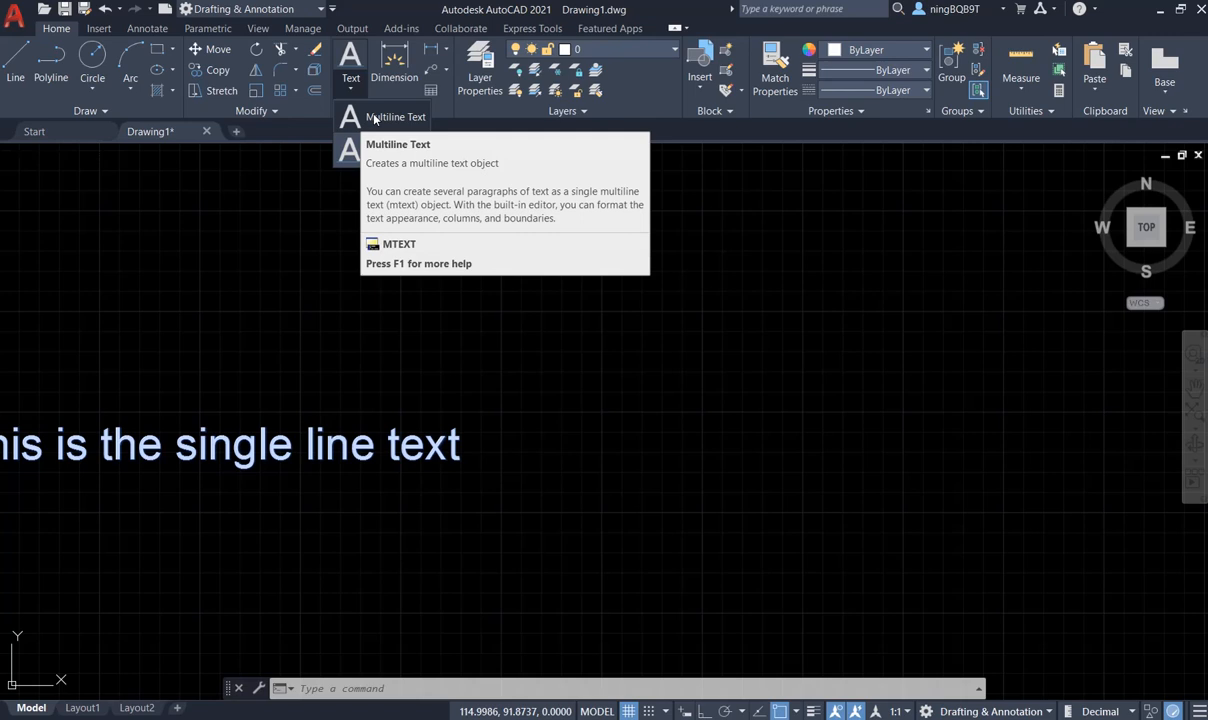
click(352, 688)
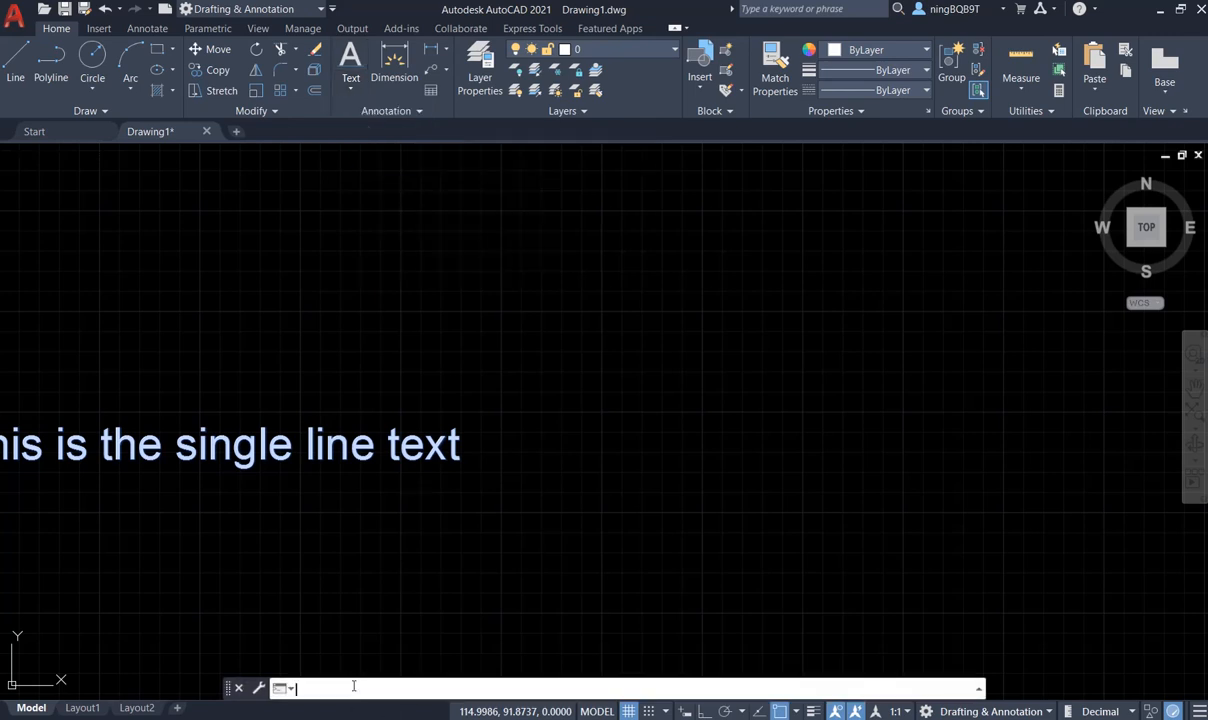
text(MTEXT)
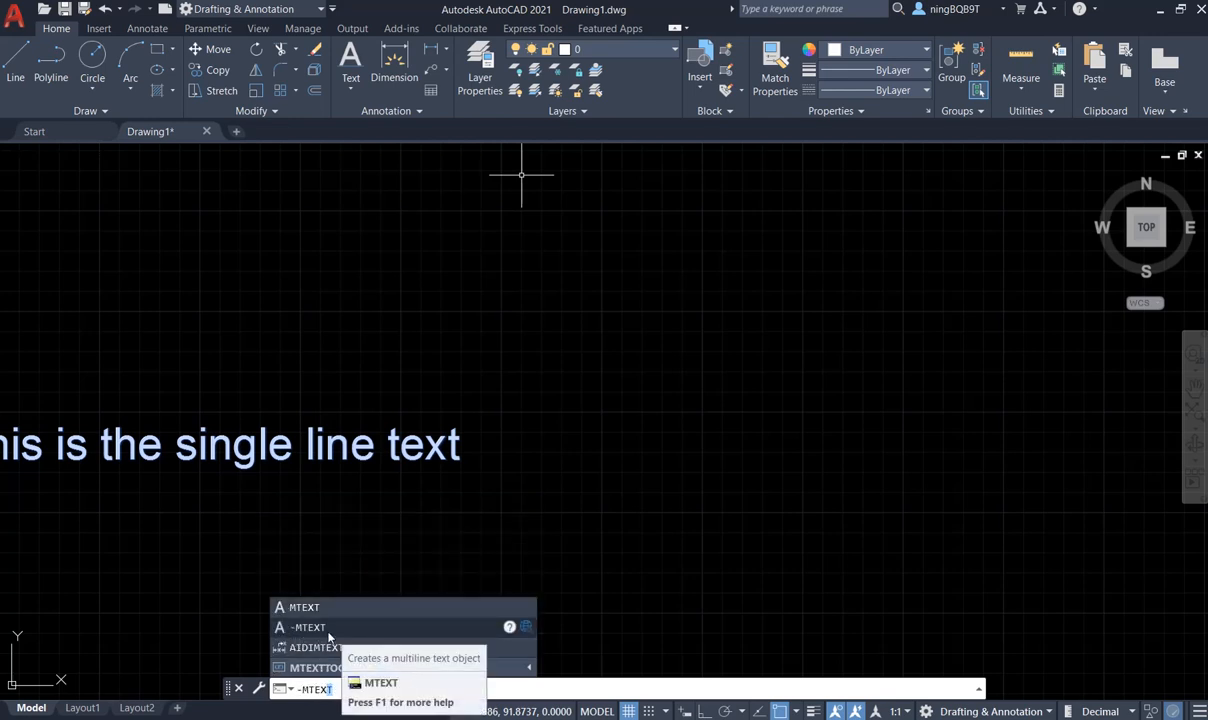
click(386, 608)
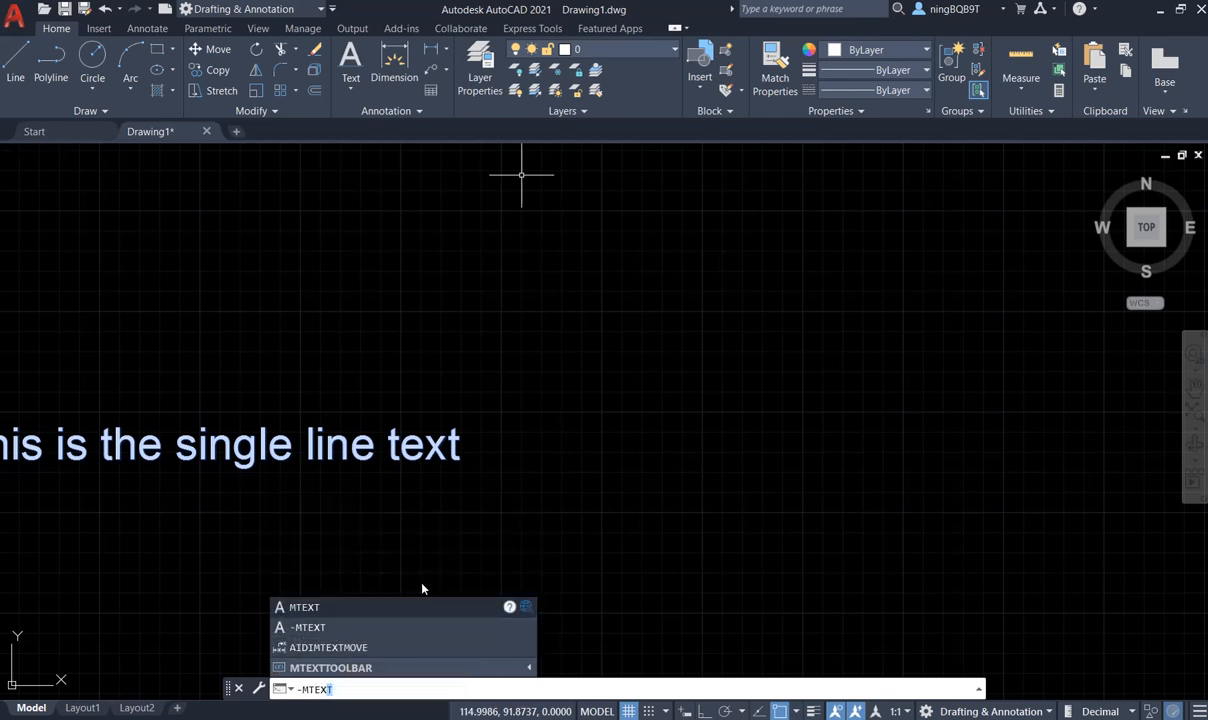
click(414, 113)
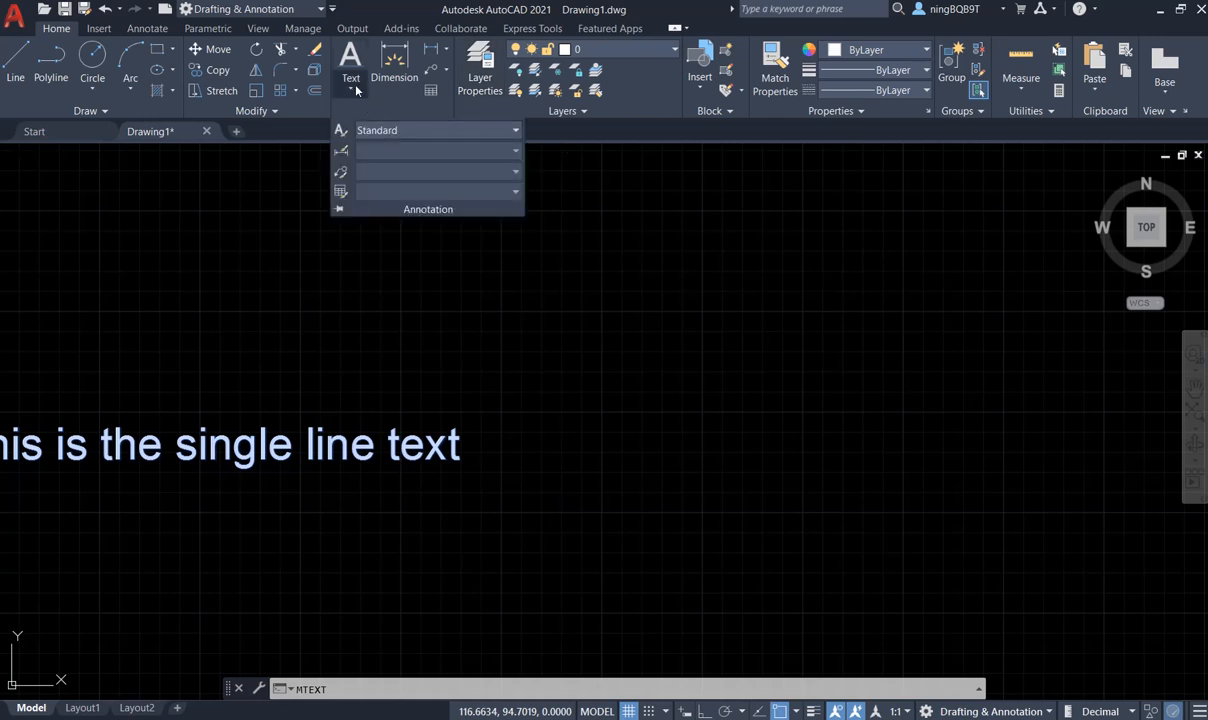
Step: Start a multiline text and draw its wide boundary box in the empty area above and to the right of the single-line text
click(354, 90)
click(357, 117)
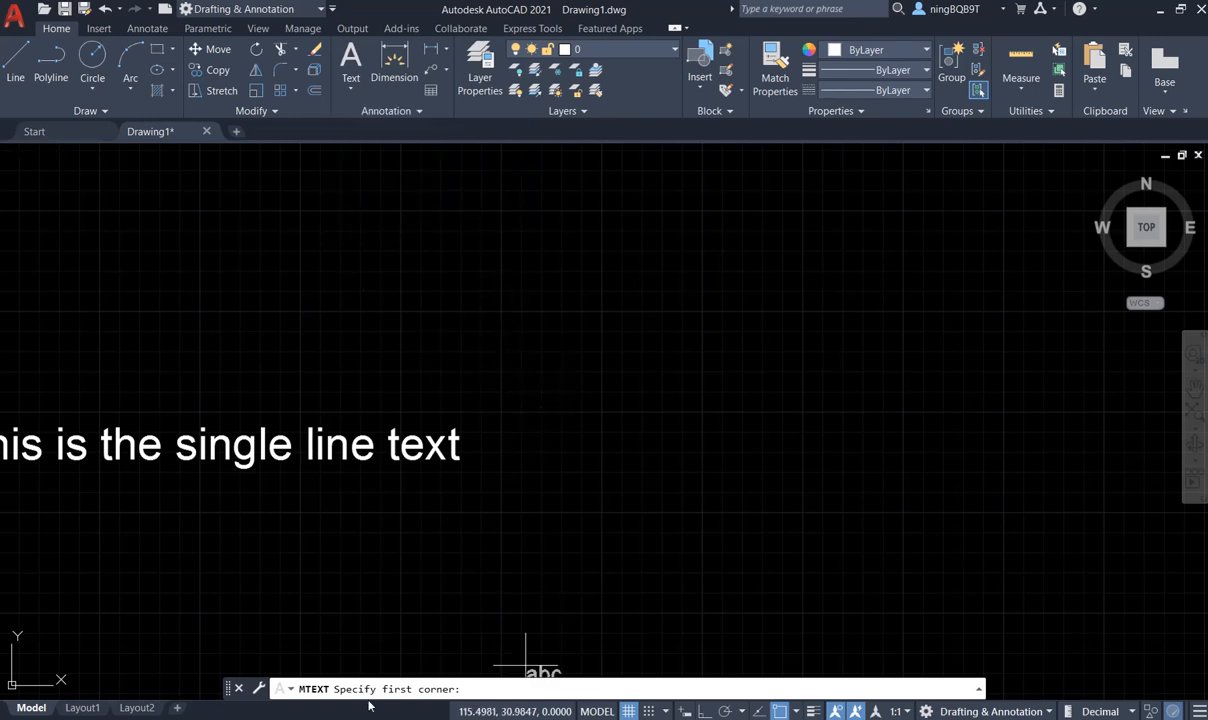
click(481, 230)
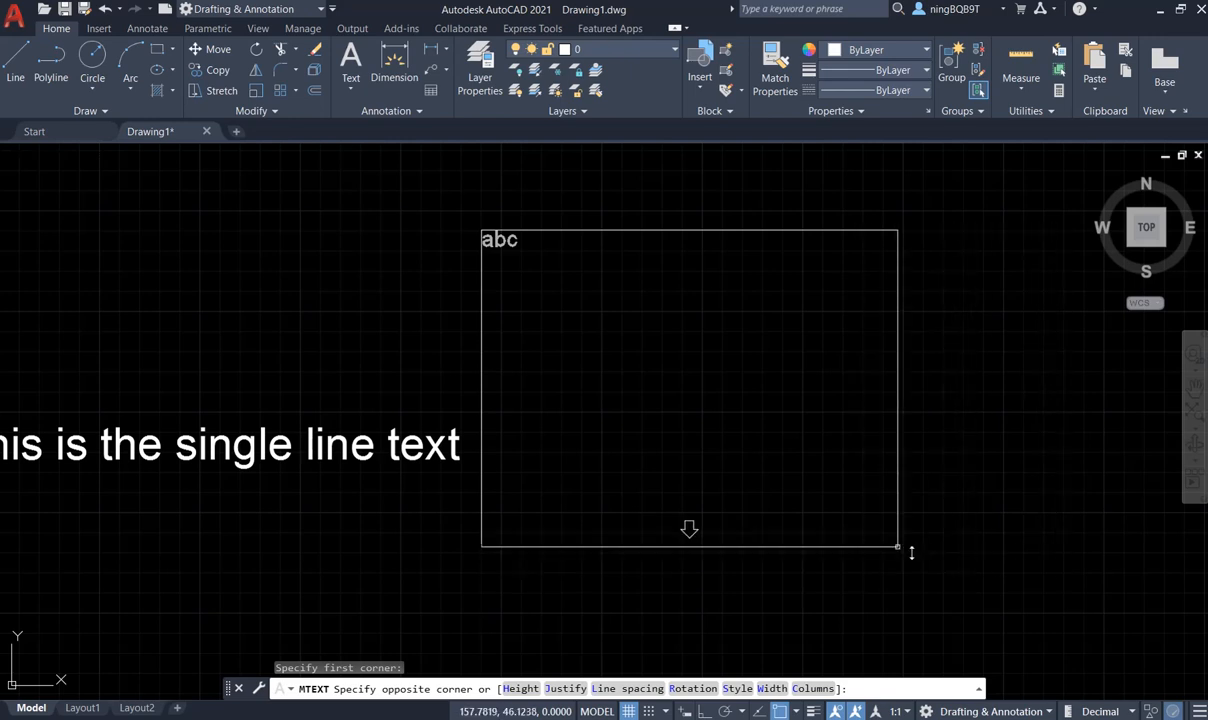
click(970, 555)
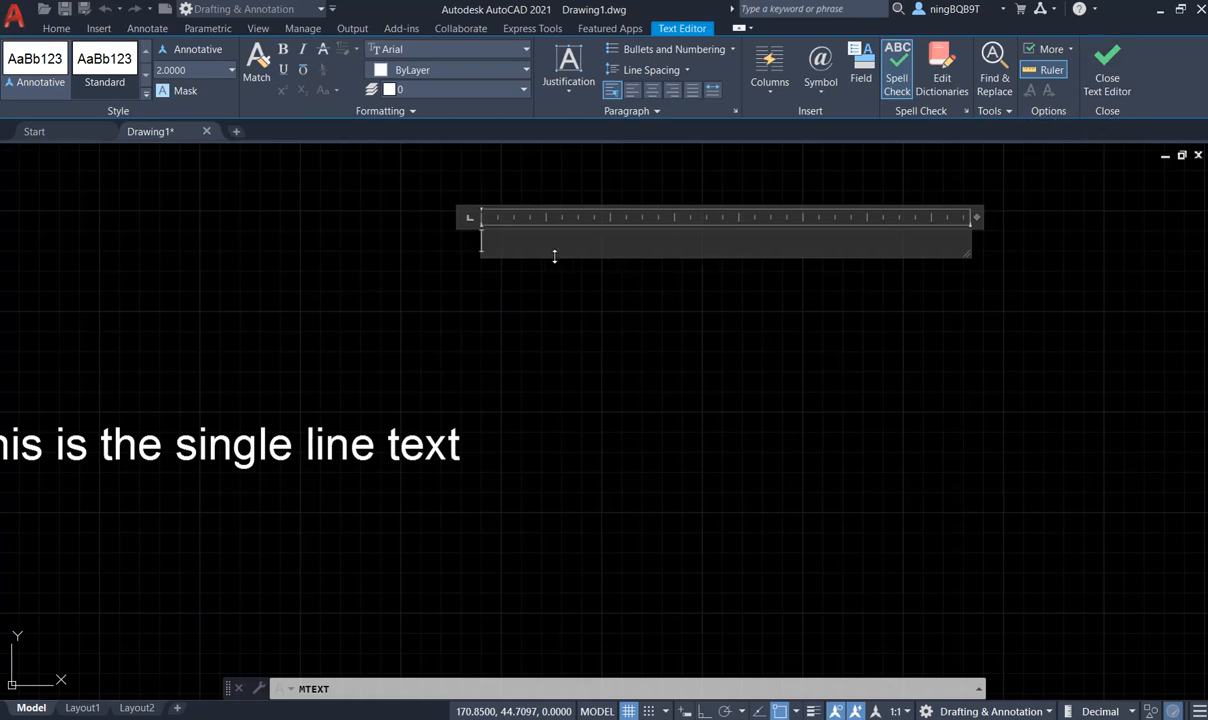
Step: Enter three lines in the multiline text: "this is multiline text", "this is the scond line" and "this is the third line"
text(this is multil)
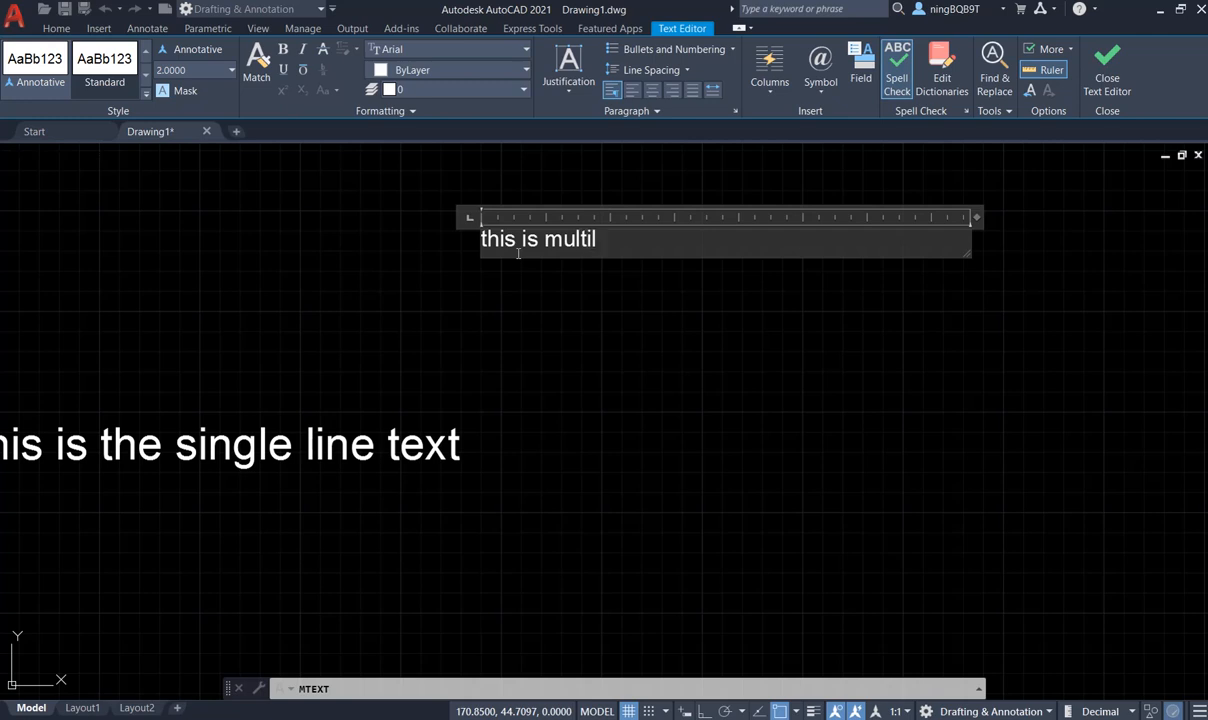
text(ine text)
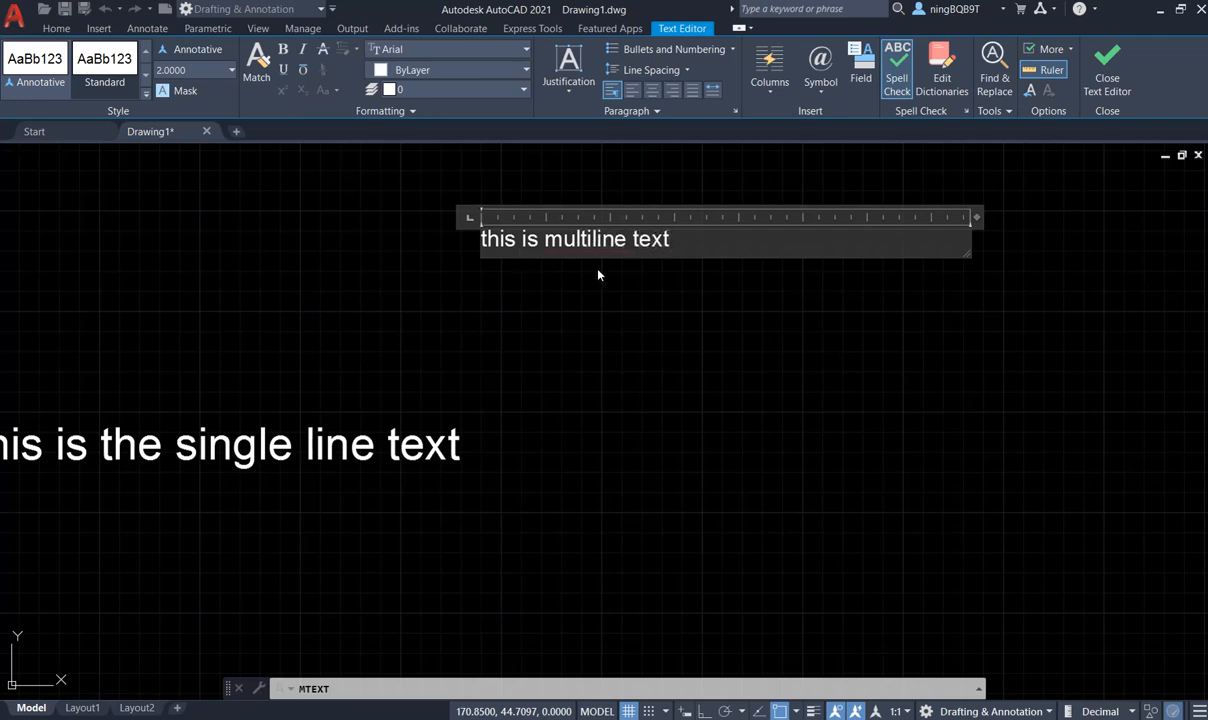
key(Return)
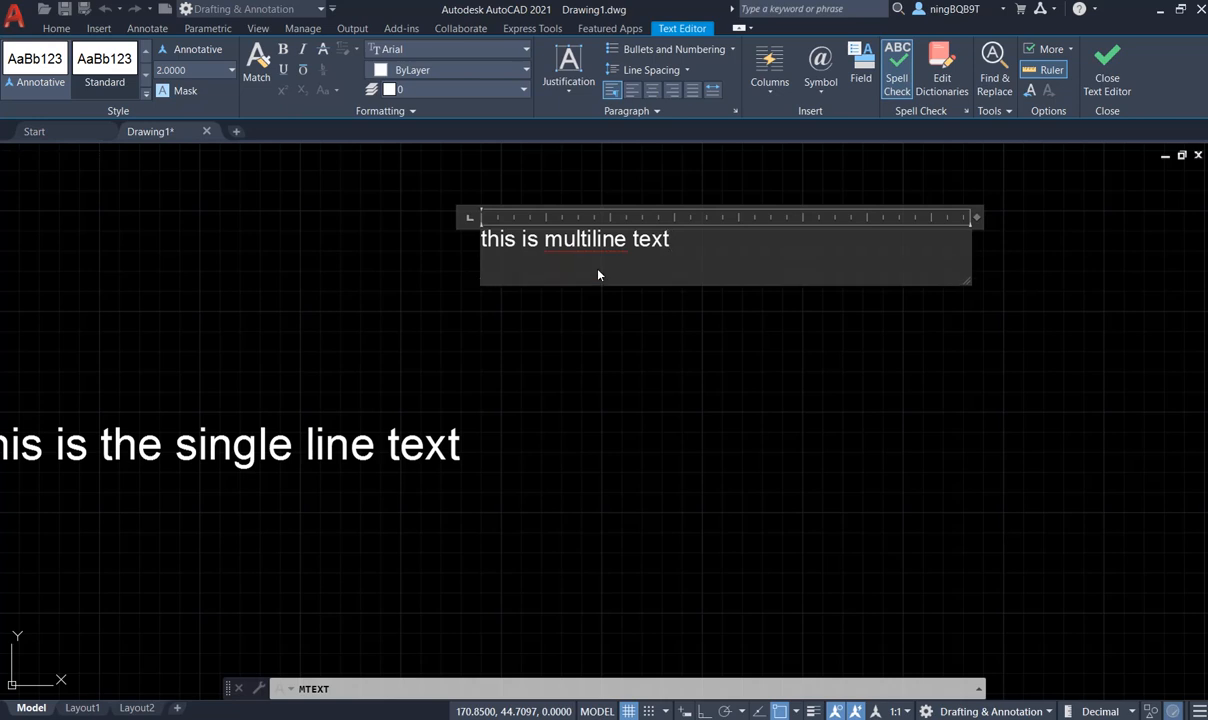
text(this is the scond line)
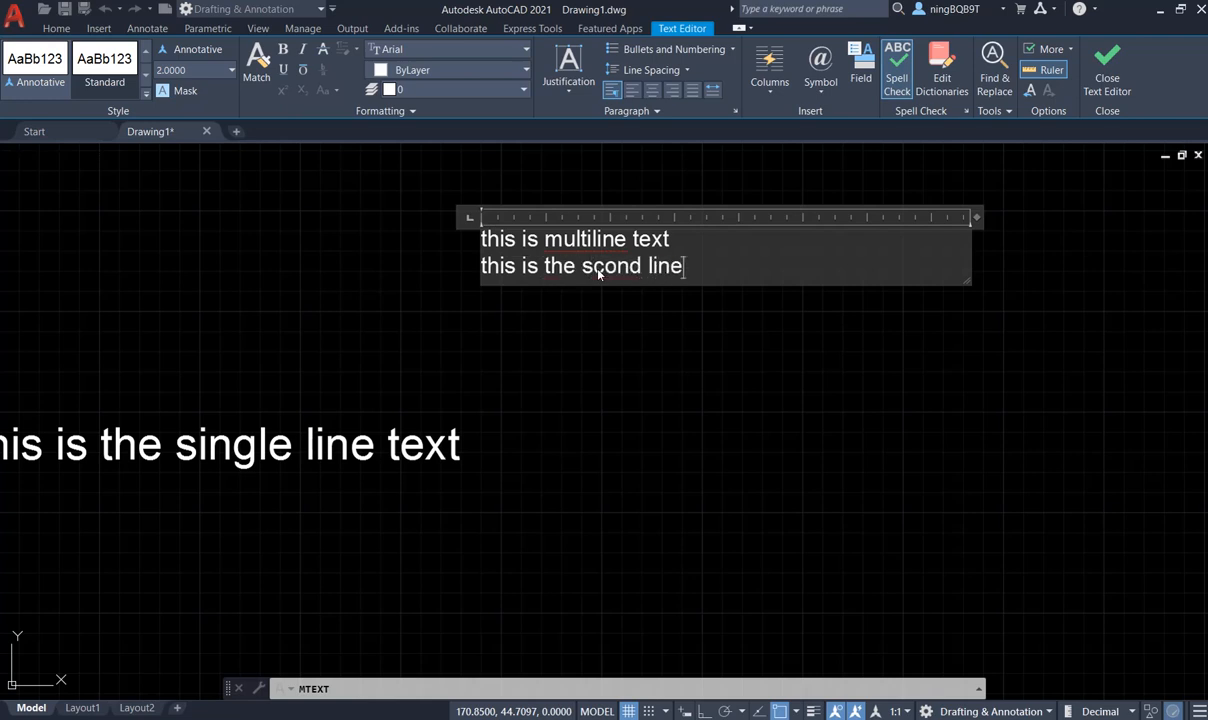
key(Return)
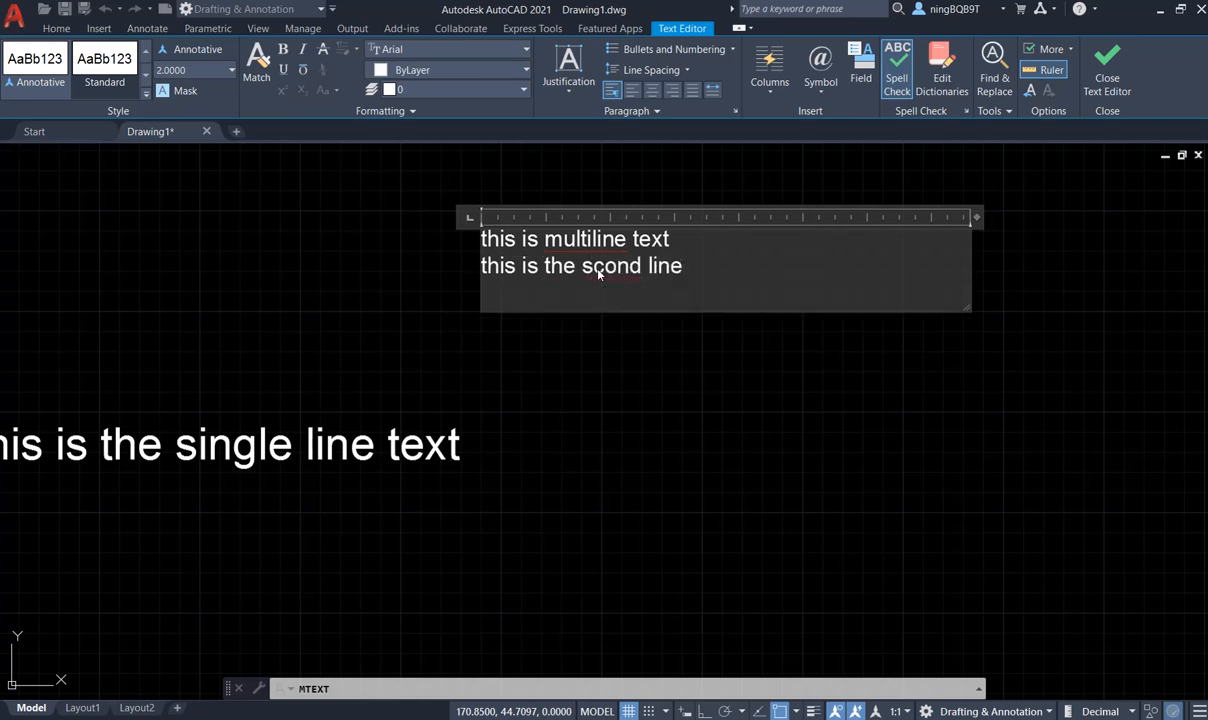
text(this is the third line)
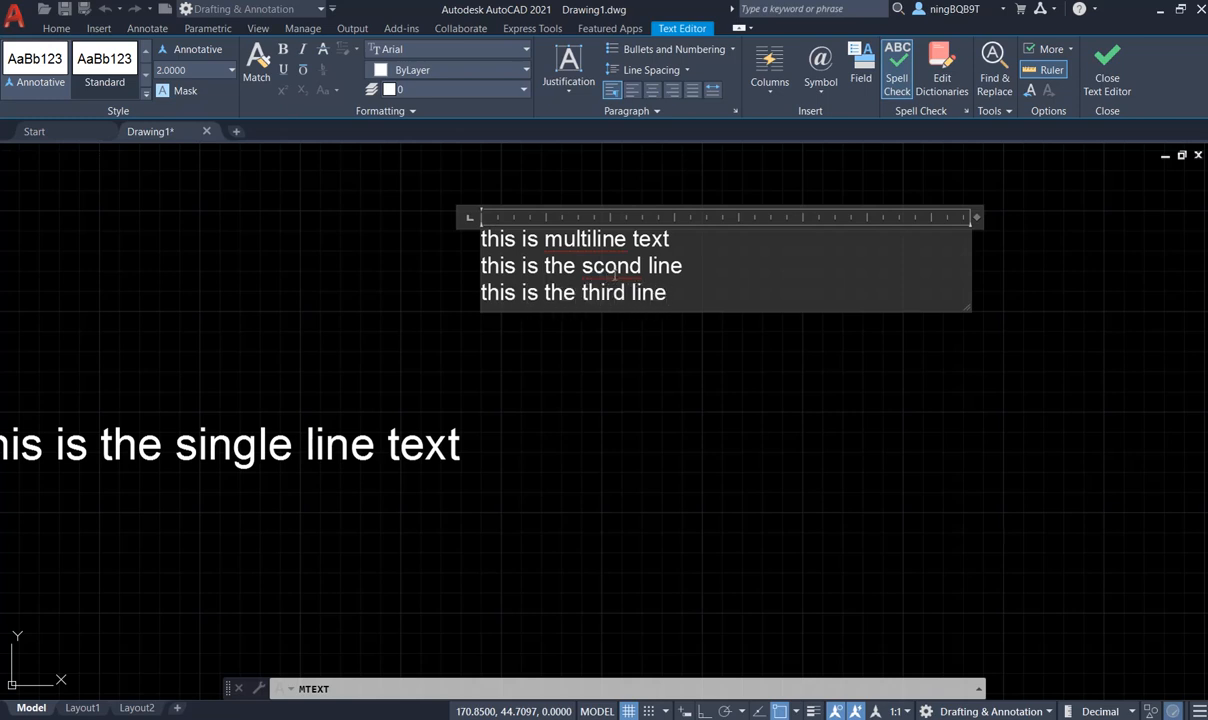
Step: Correct "scond" to "second" in the second line, make the multiline text annotative and finish editing it
click(591, 266)
text(e)
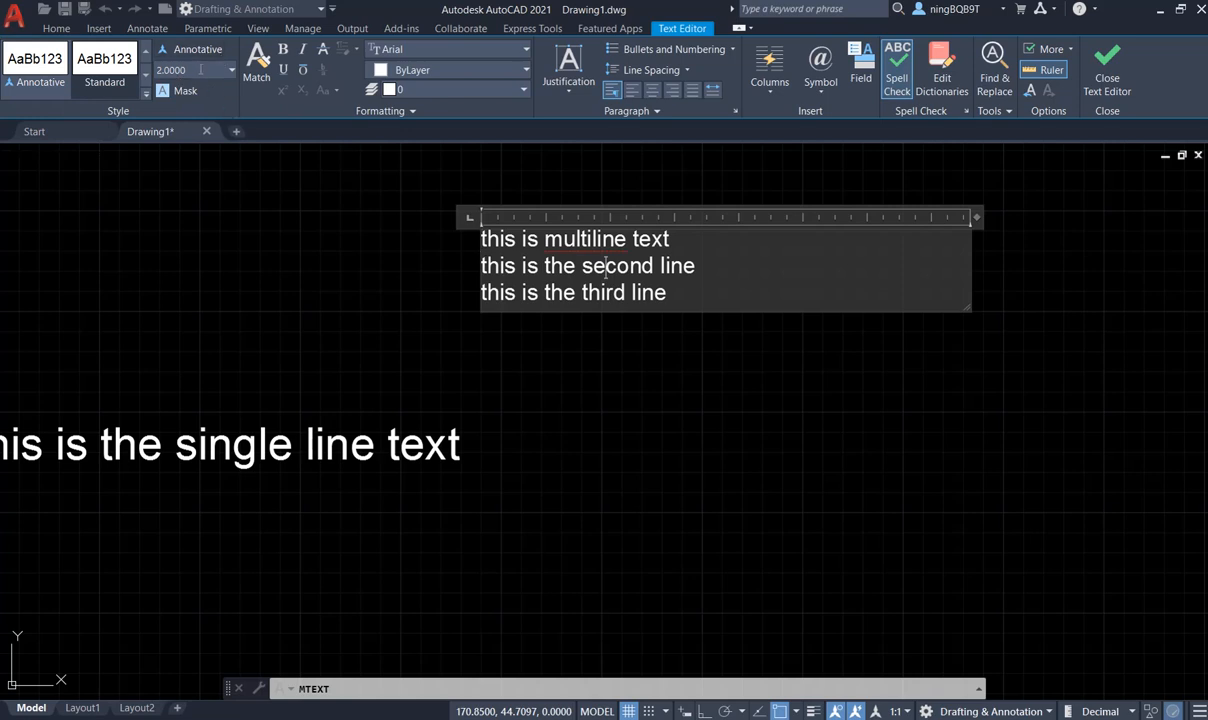
click(173, 52)
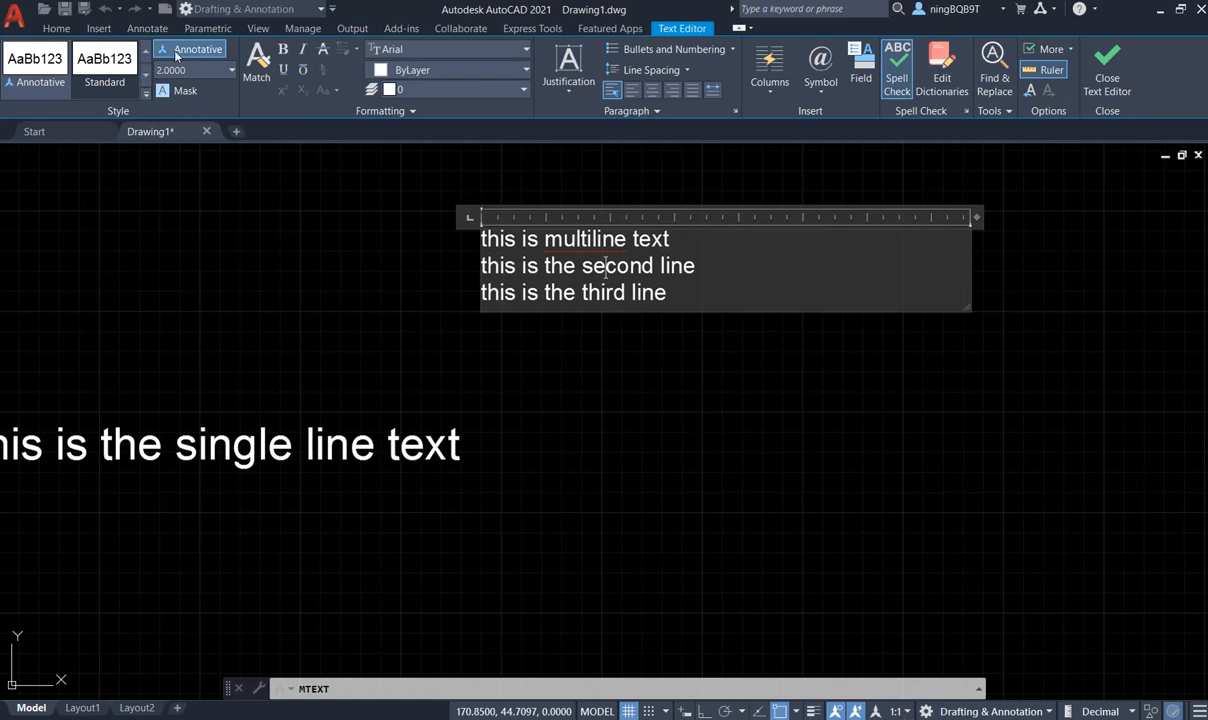
click(632, 406)
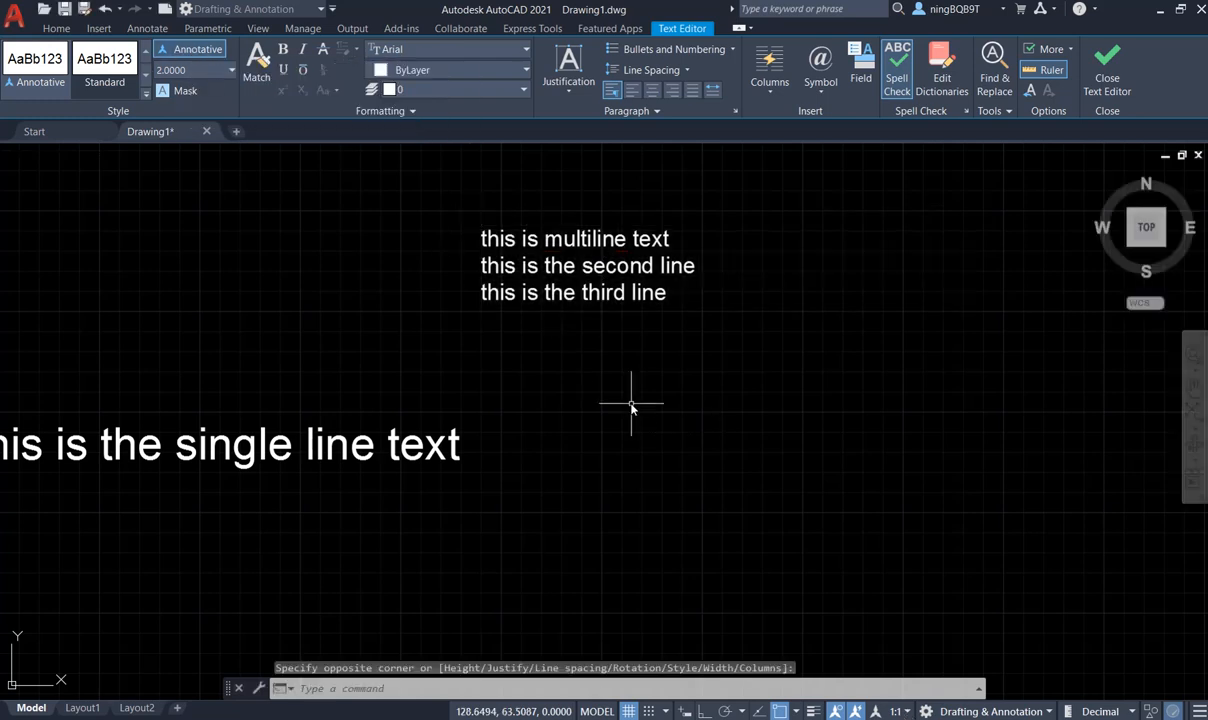
Step: Try the annotation scales 1:2 and 1:4 on the annotative text and return the scale to 1:1
click(907, 712)
click(868, 214)
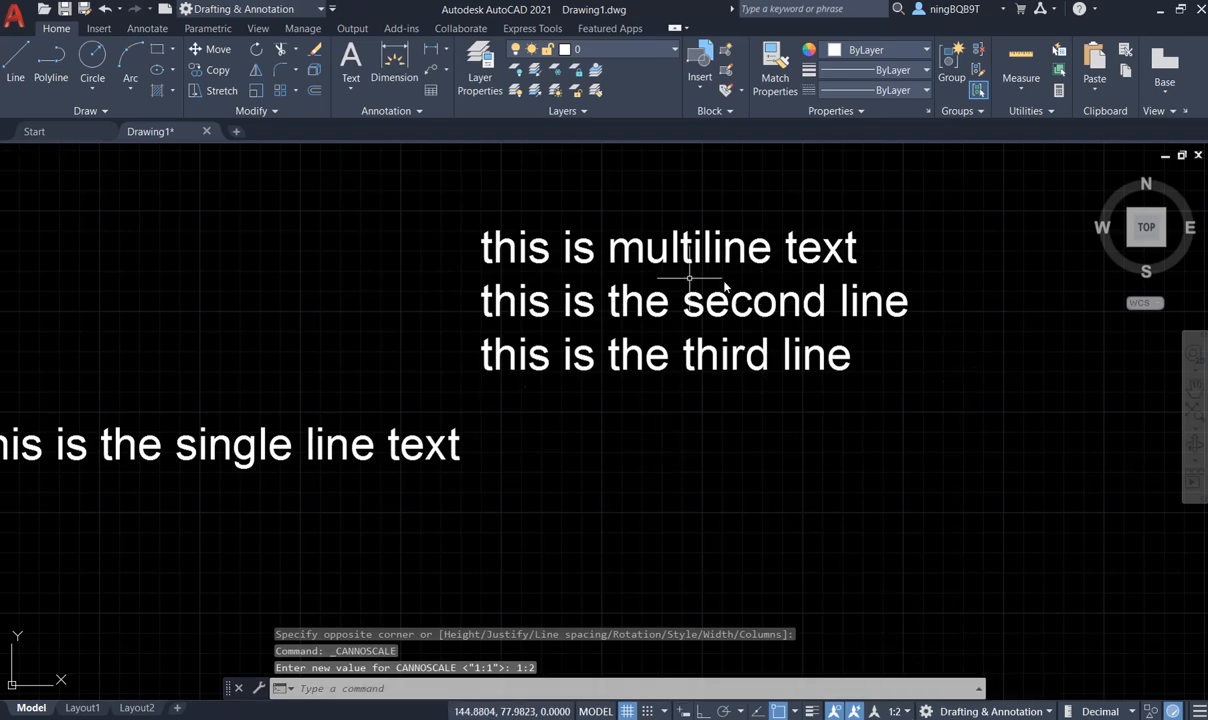
click(897, 711)
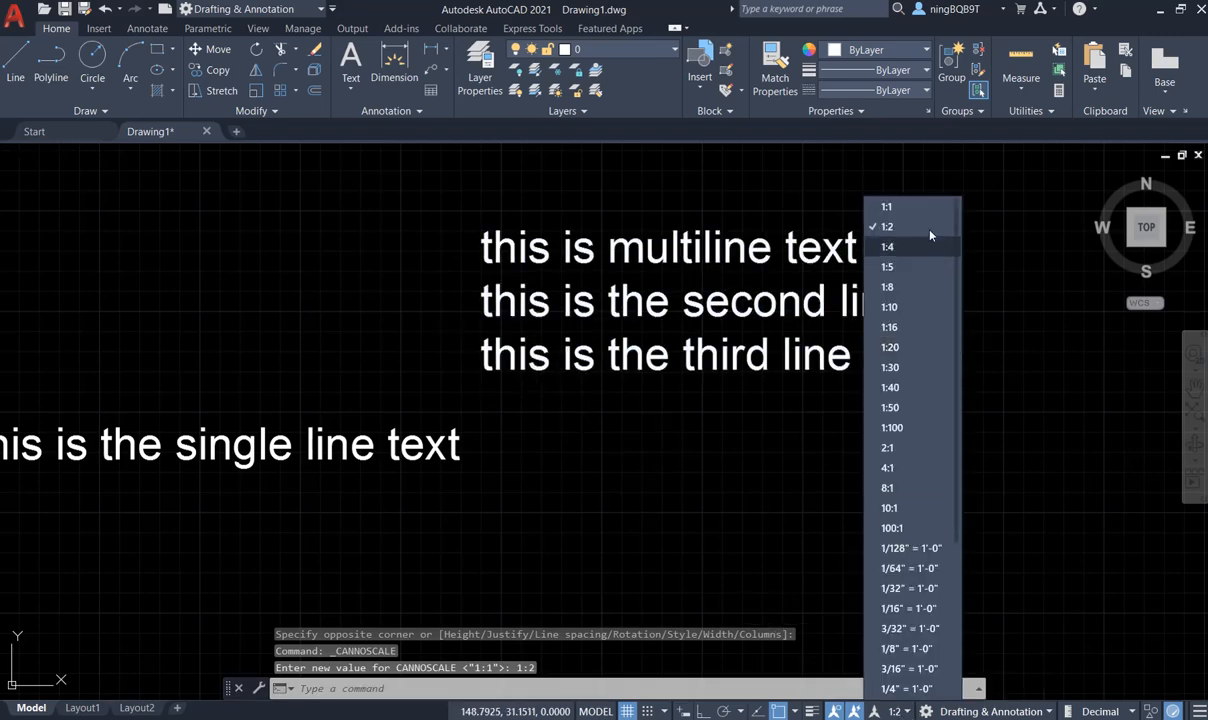
click(886, 245)
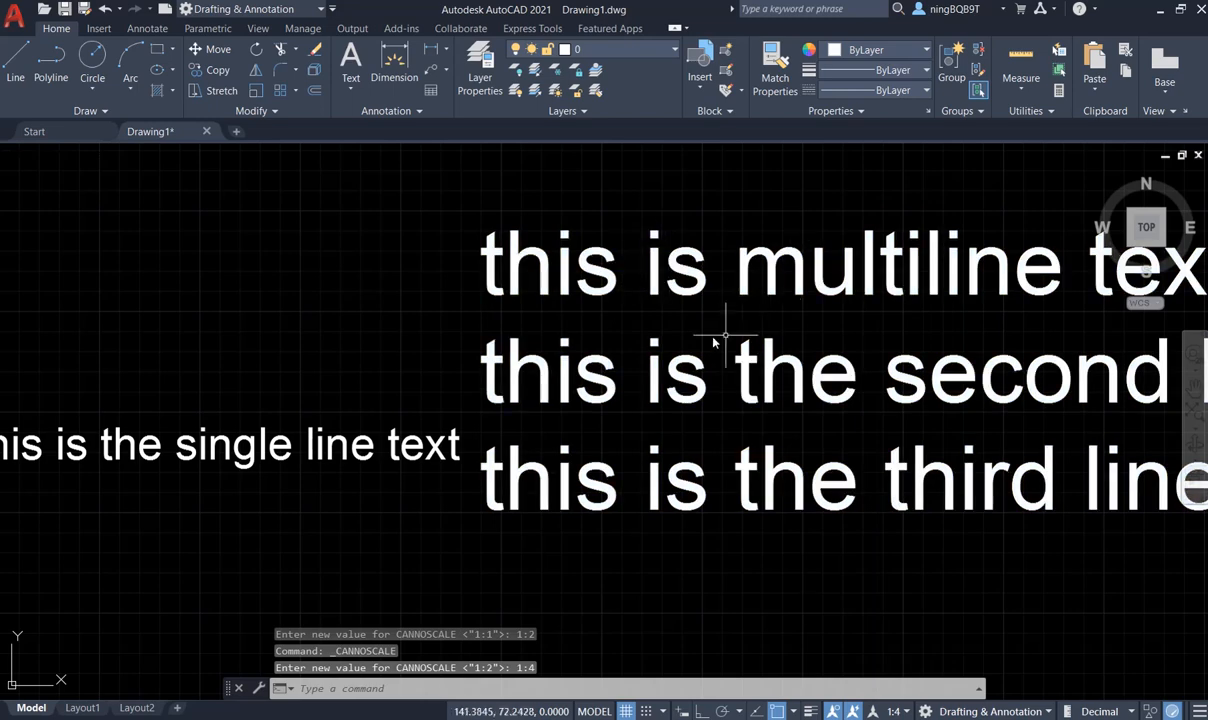
click(893, 711)
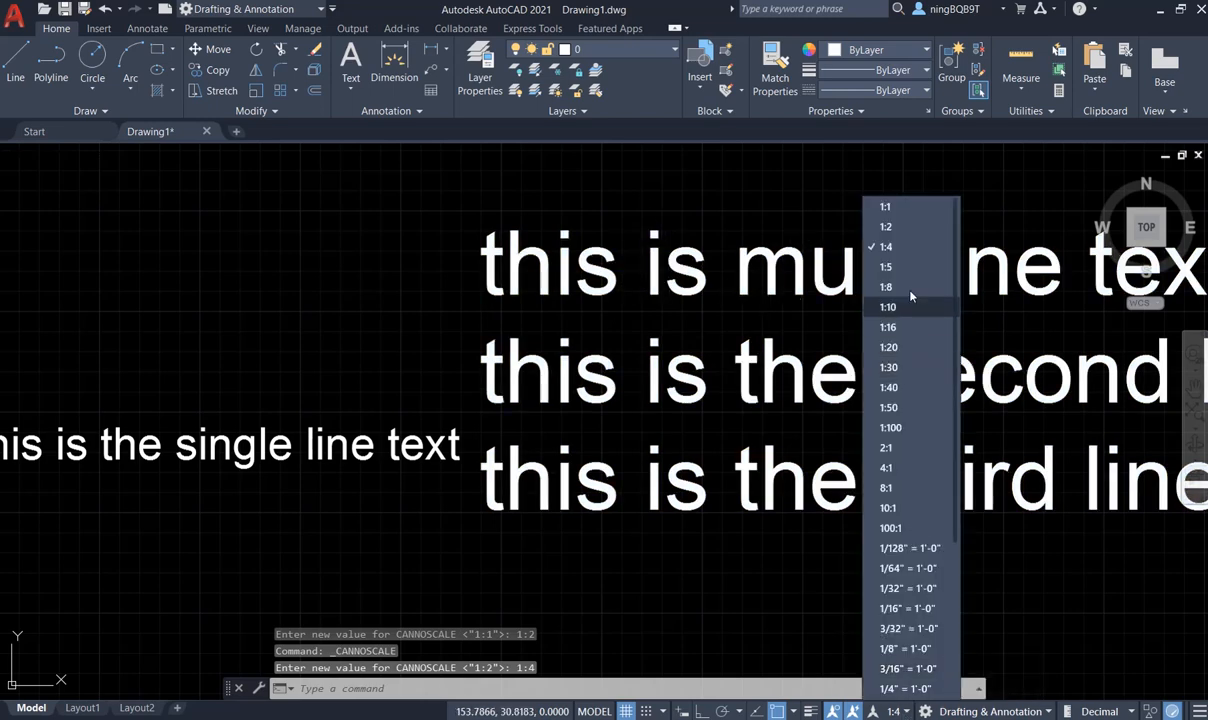
click(886, 206)
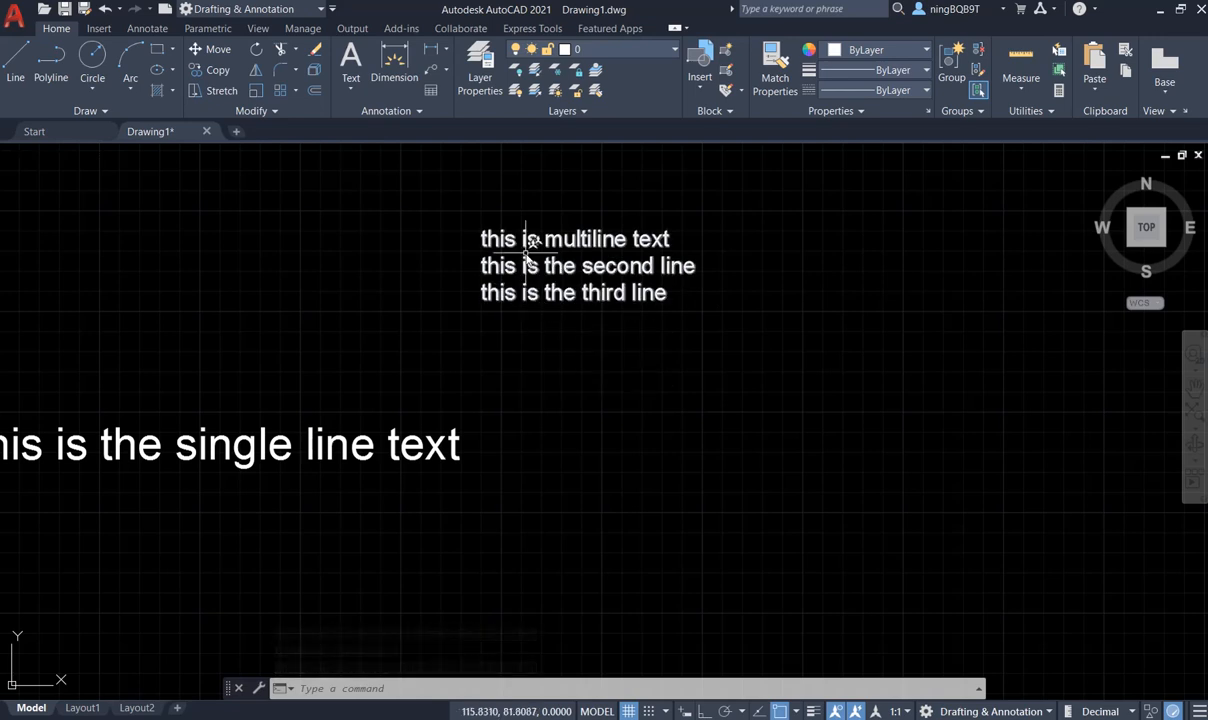
Step: Reopen the multiline text for editing and set the height of all three lines to 1
mouse_move(490, 239)
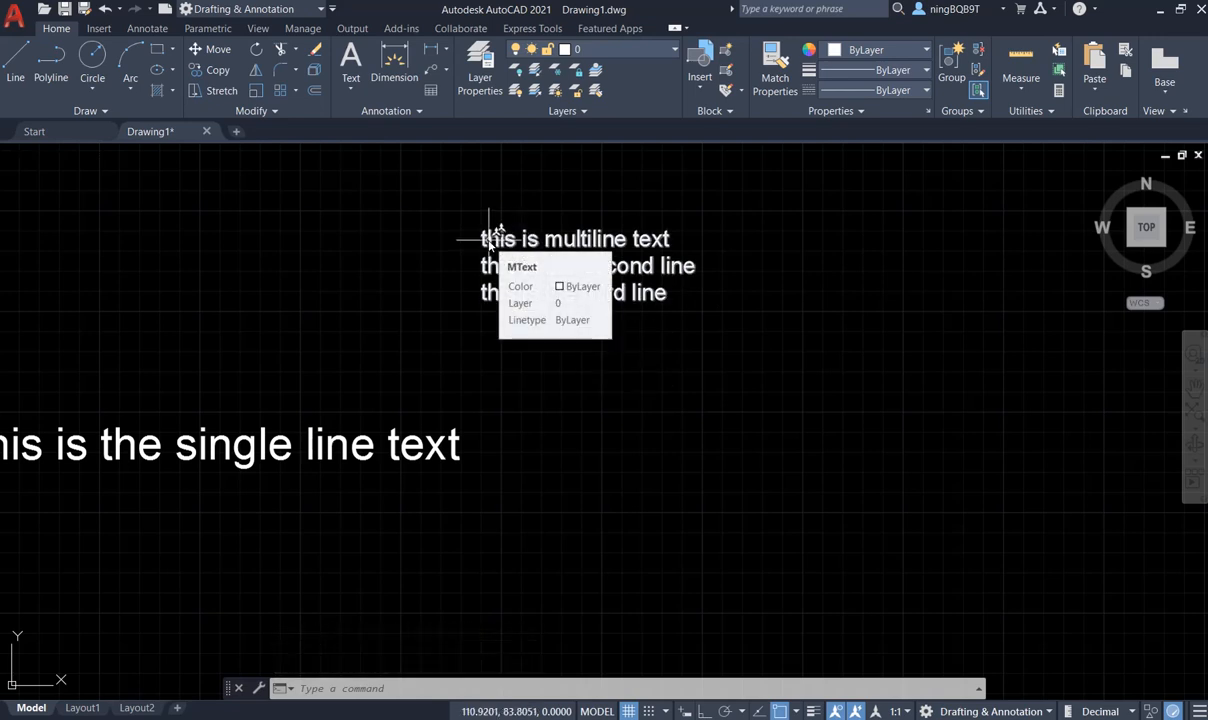
double_click(490, 240)
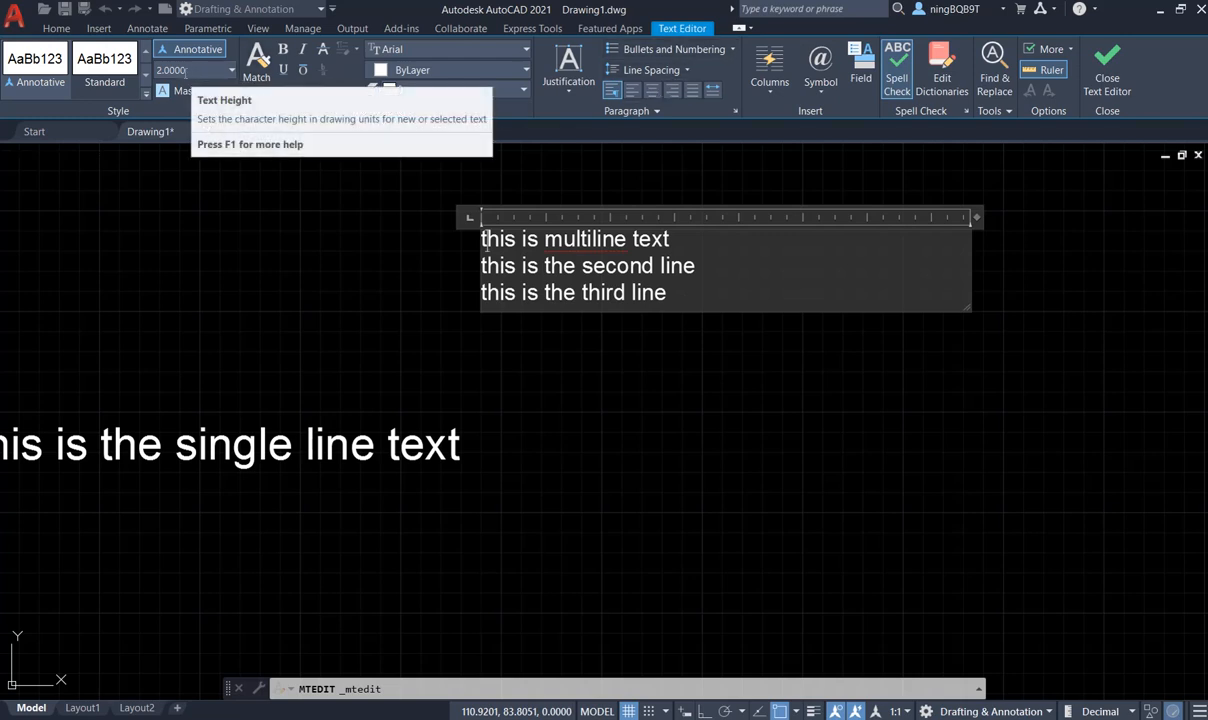
key(ctrl+a)
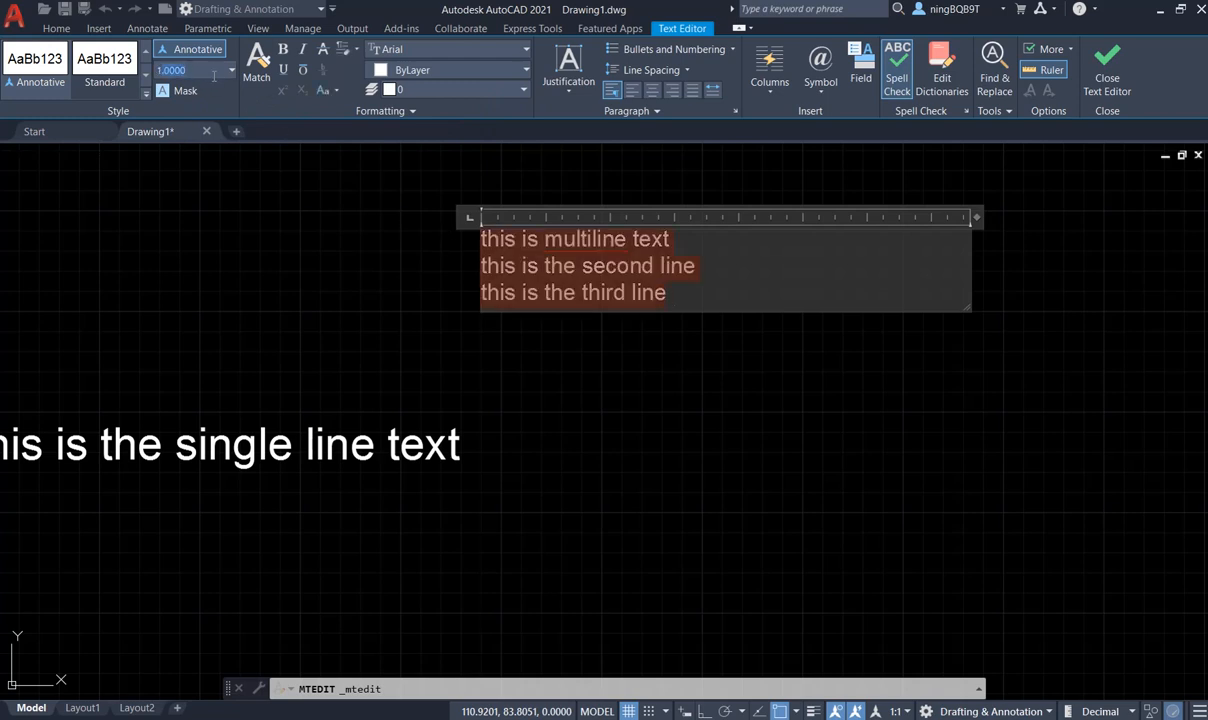
key(Return)
scroll(516, 229, up, 4)
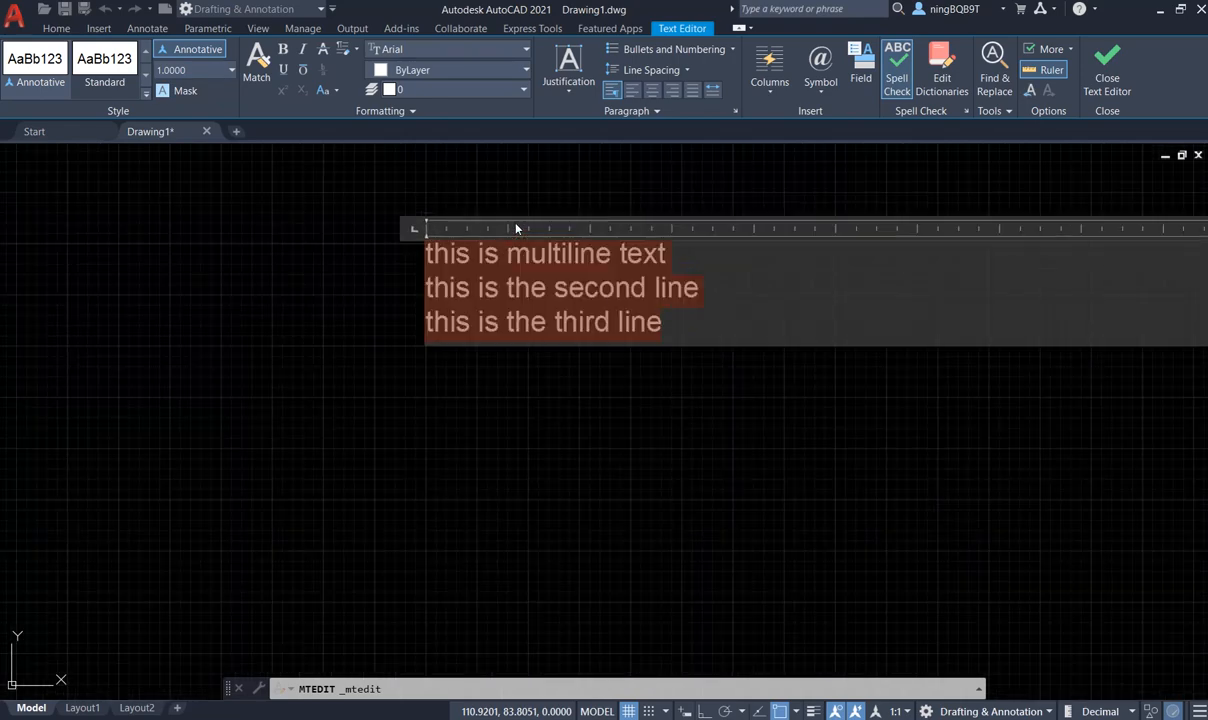
scroll(605, 292, down, 4)
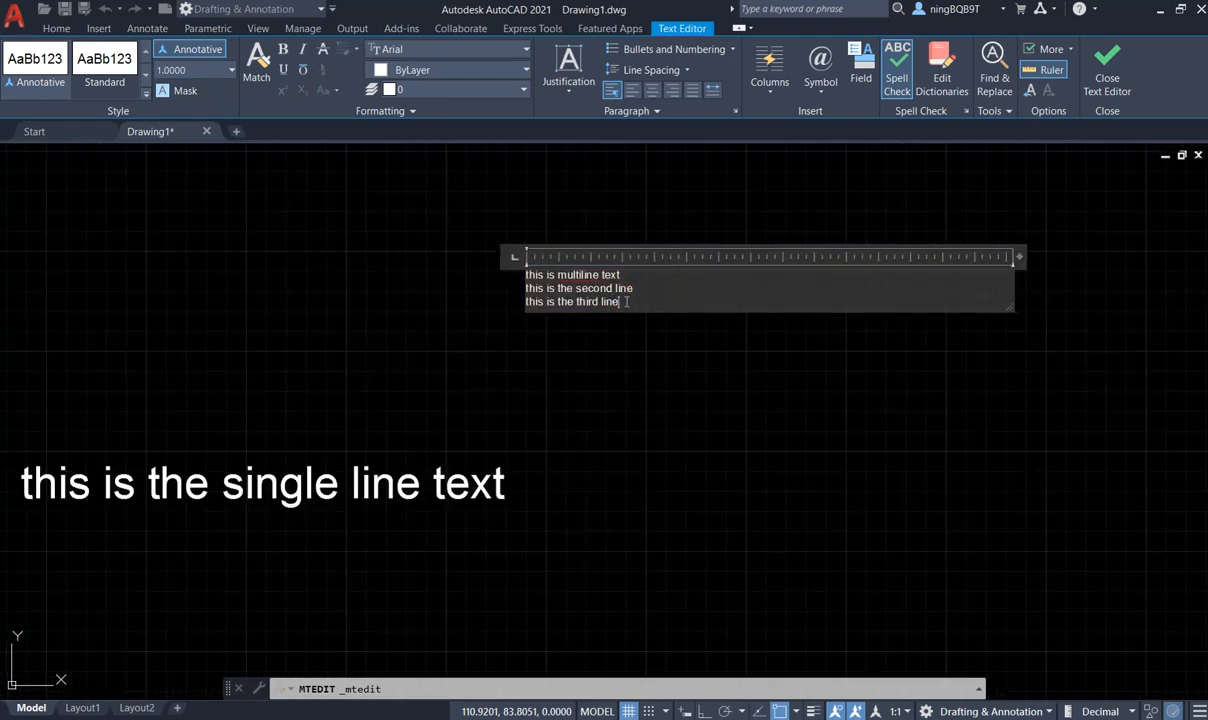
Step: Set the height of all three lines of the multiline text to 3 and deselect them
click(210, 70)
text(3)
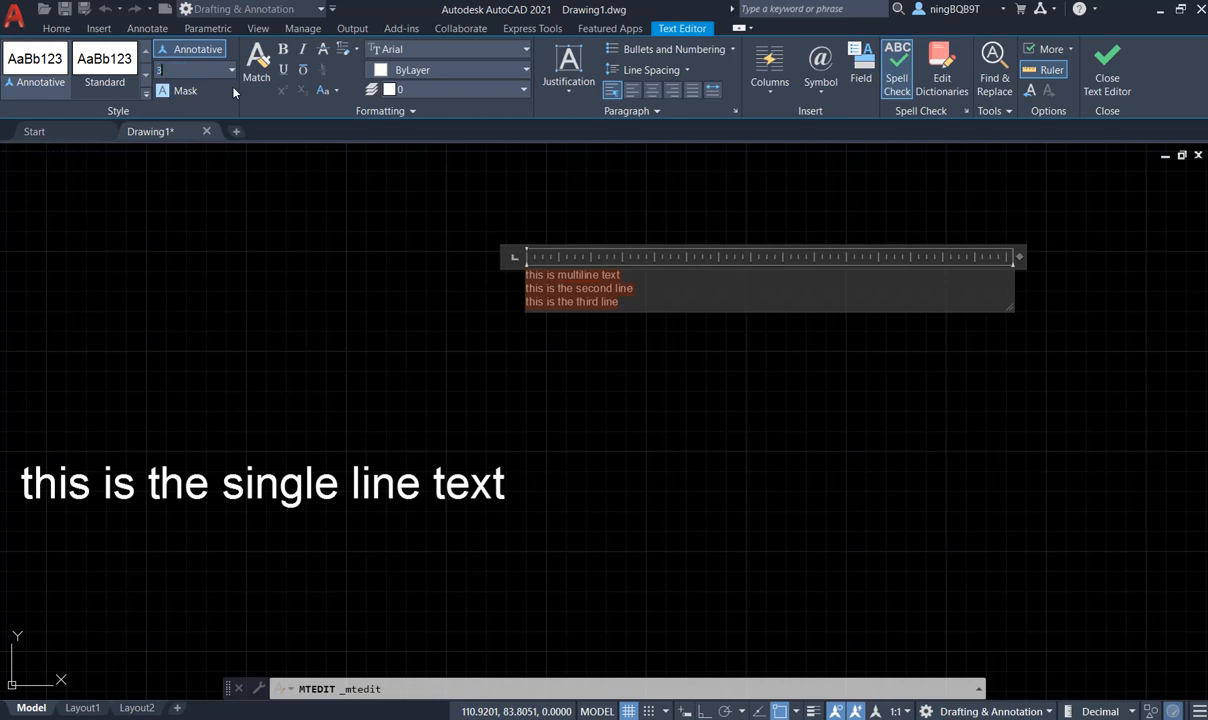
key(Return)
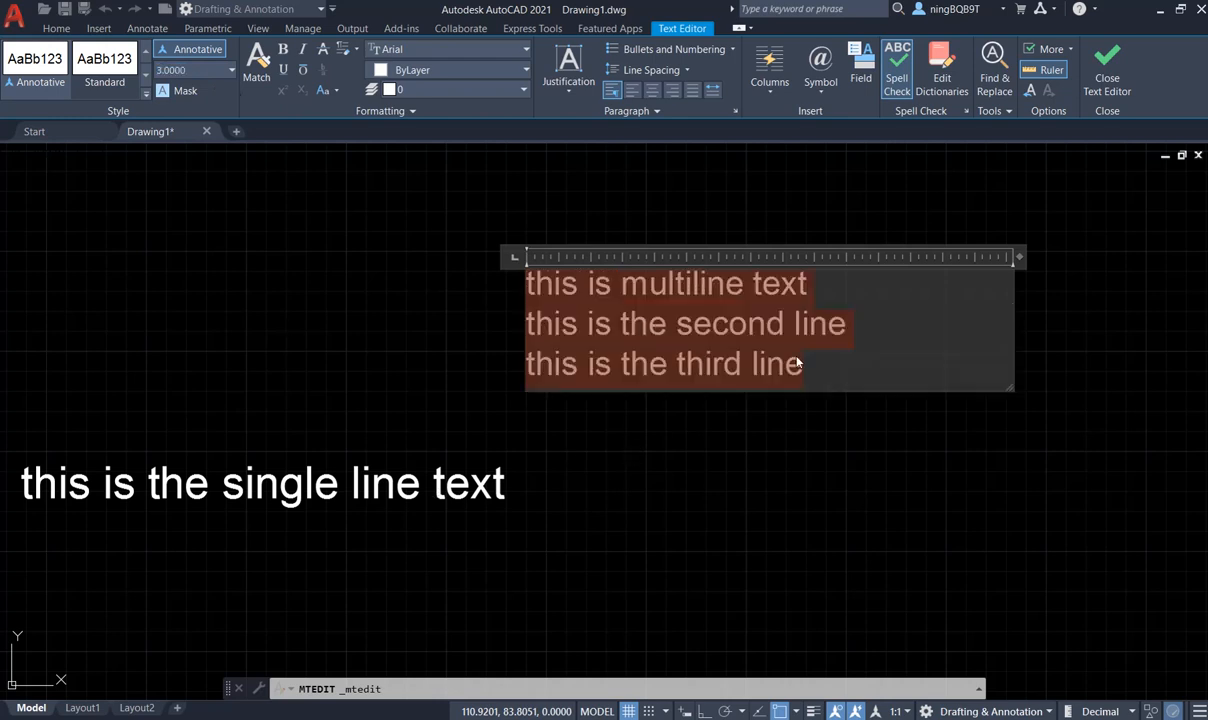
click(706, 349)
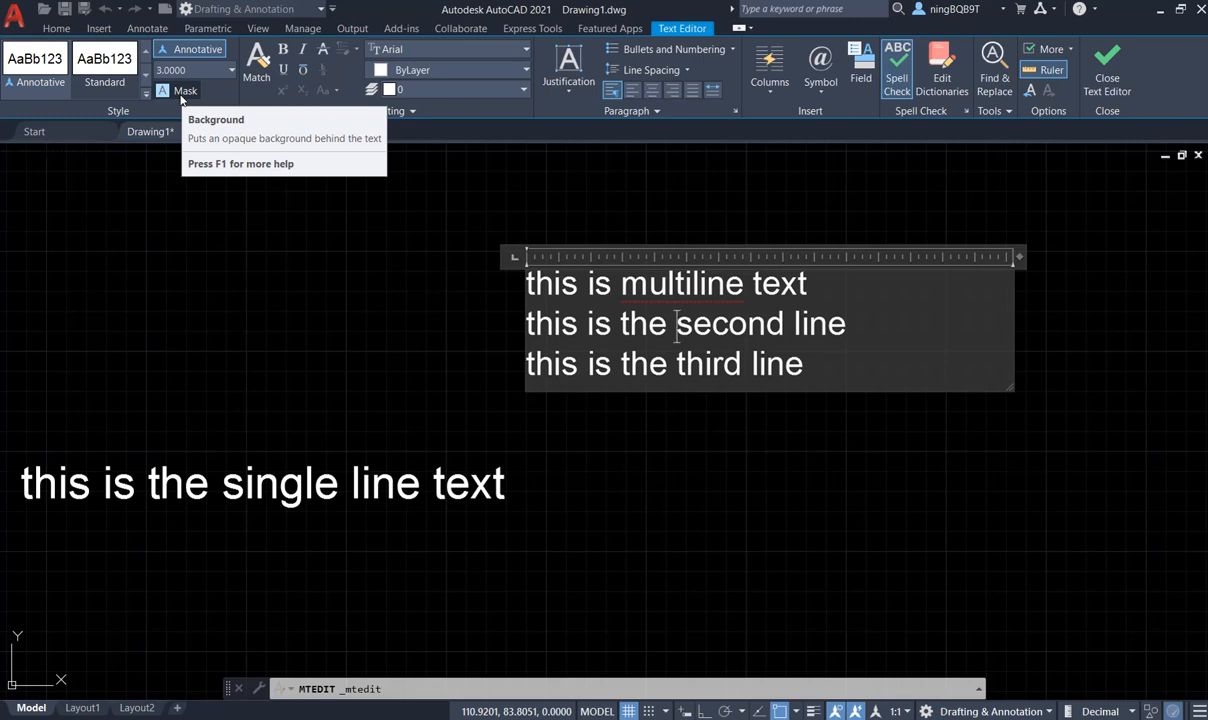
Step: Apply a background mask with a green fill to all three lines of the multiline text and deselect them
drag(866, 375, 533, 264)
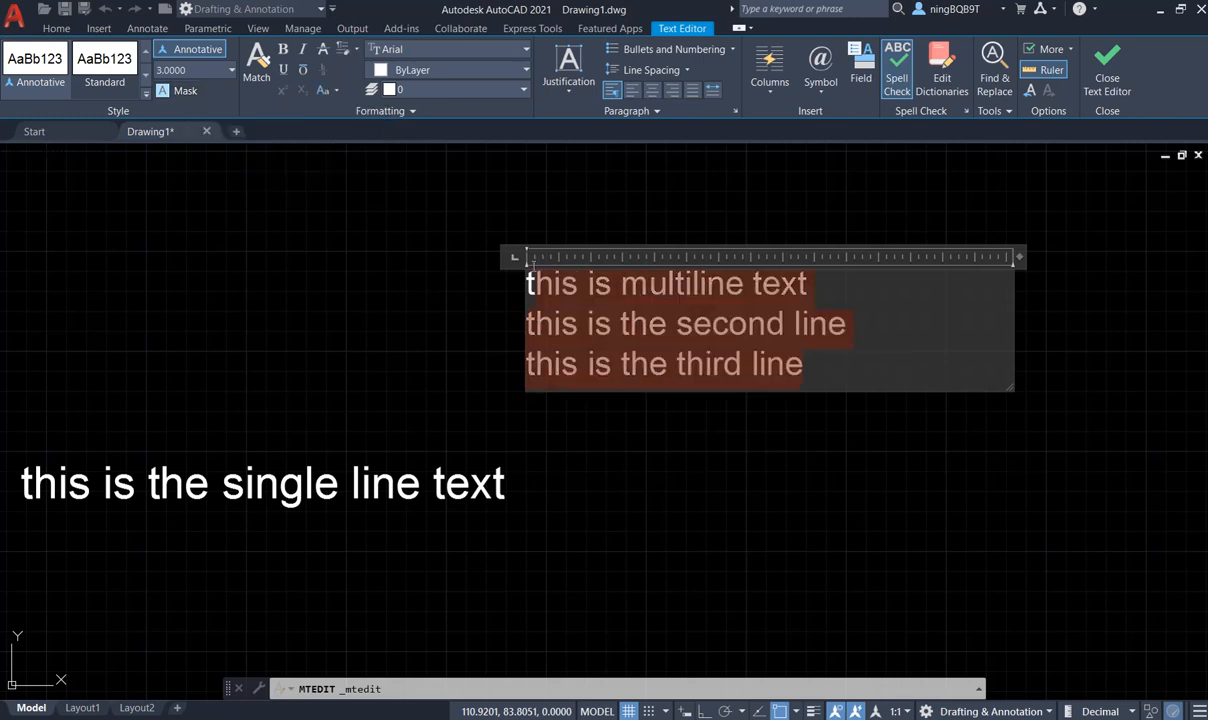
click(779, 361)
drag(805, 365, 528, 272)
click(185, 90)
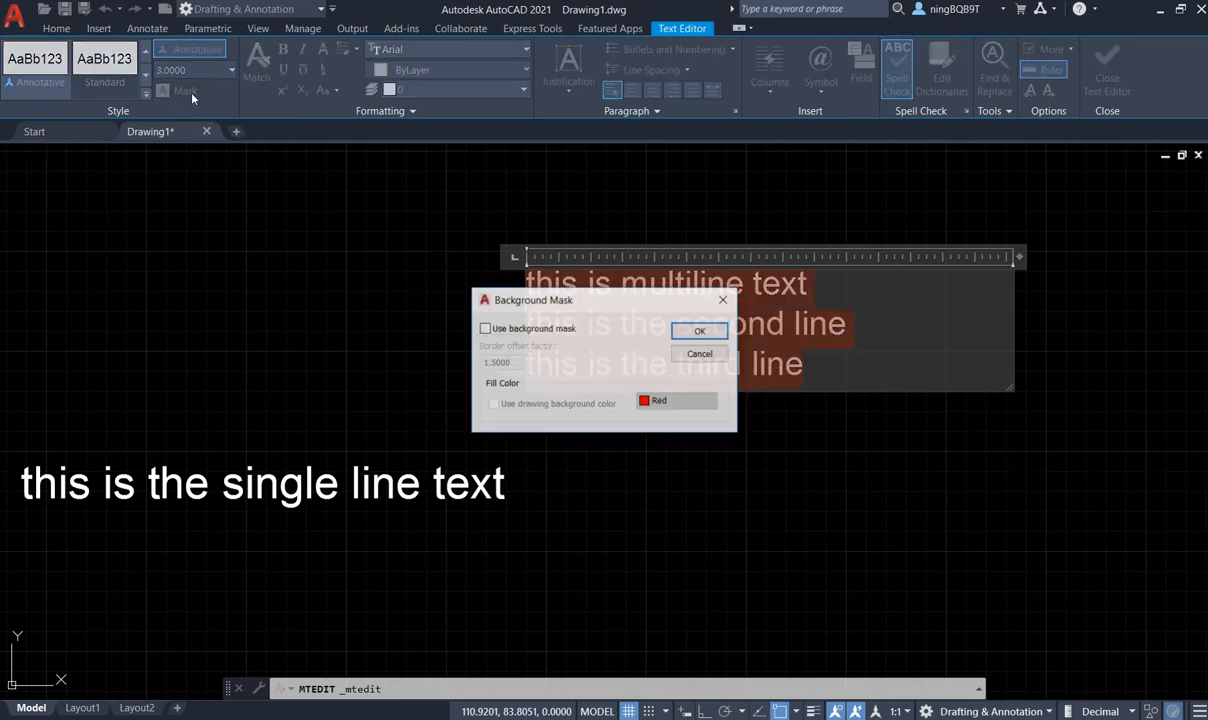
click(484, 329)
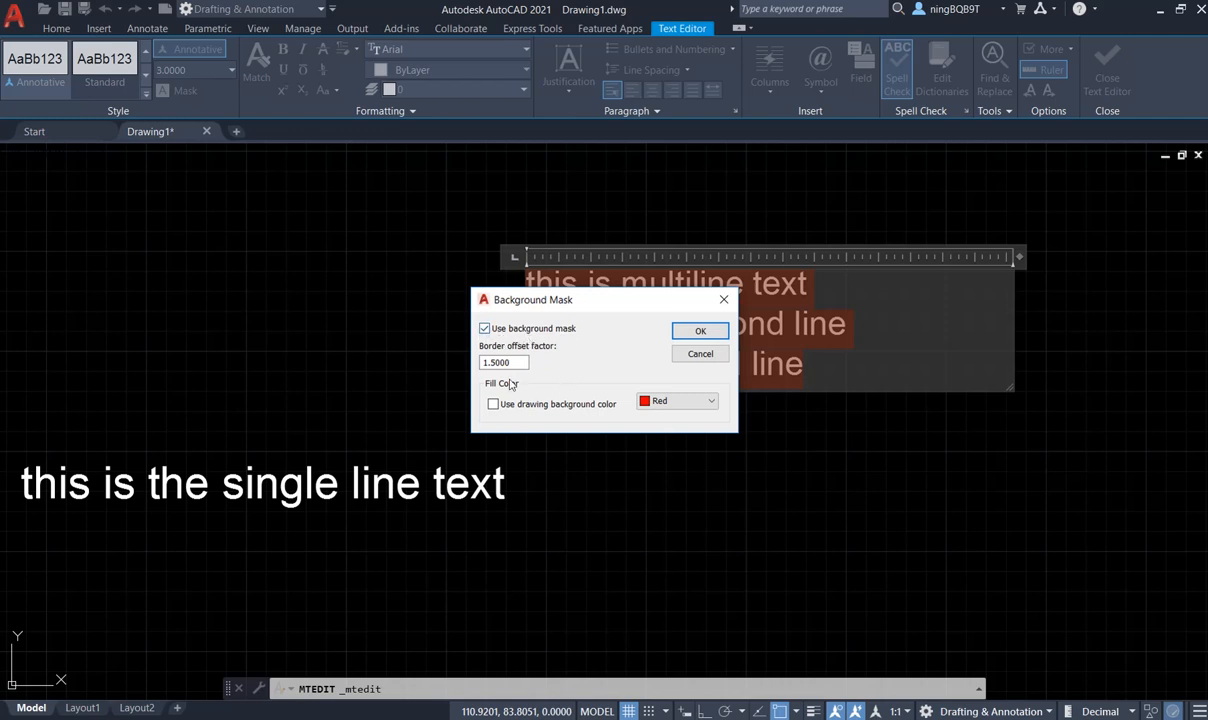
click(672, 401)
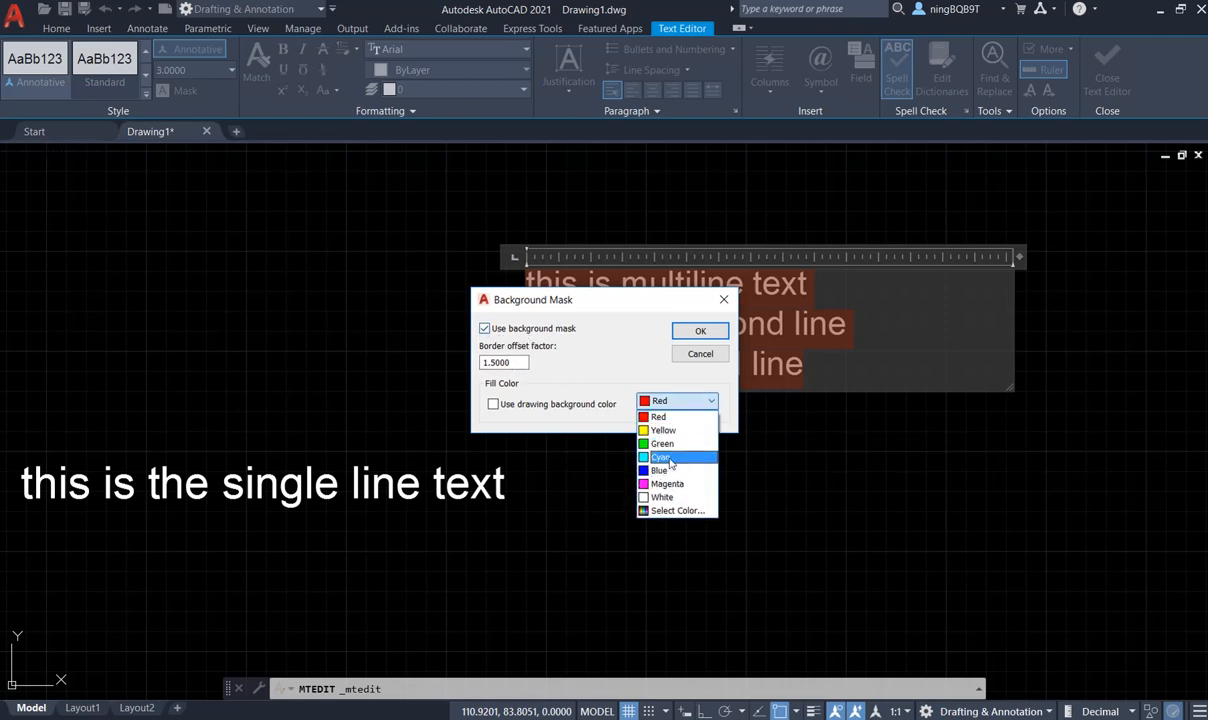
click(664, 444)
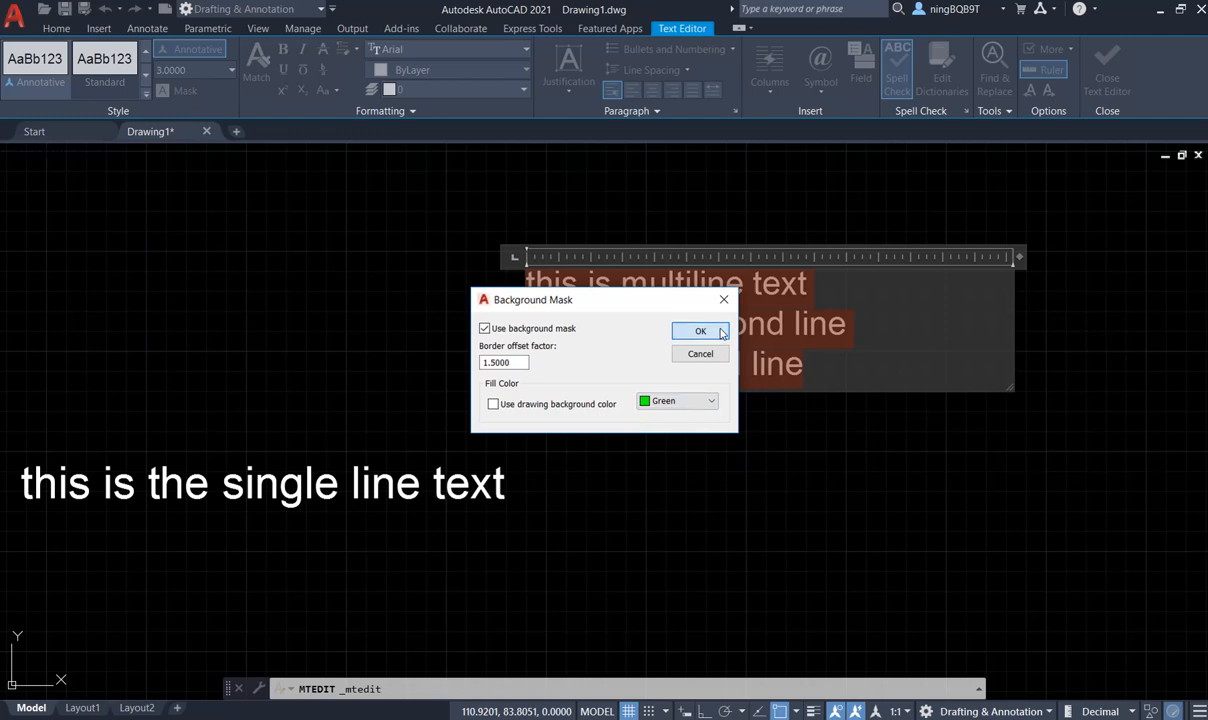
click(717, 331)
click(805, 365)
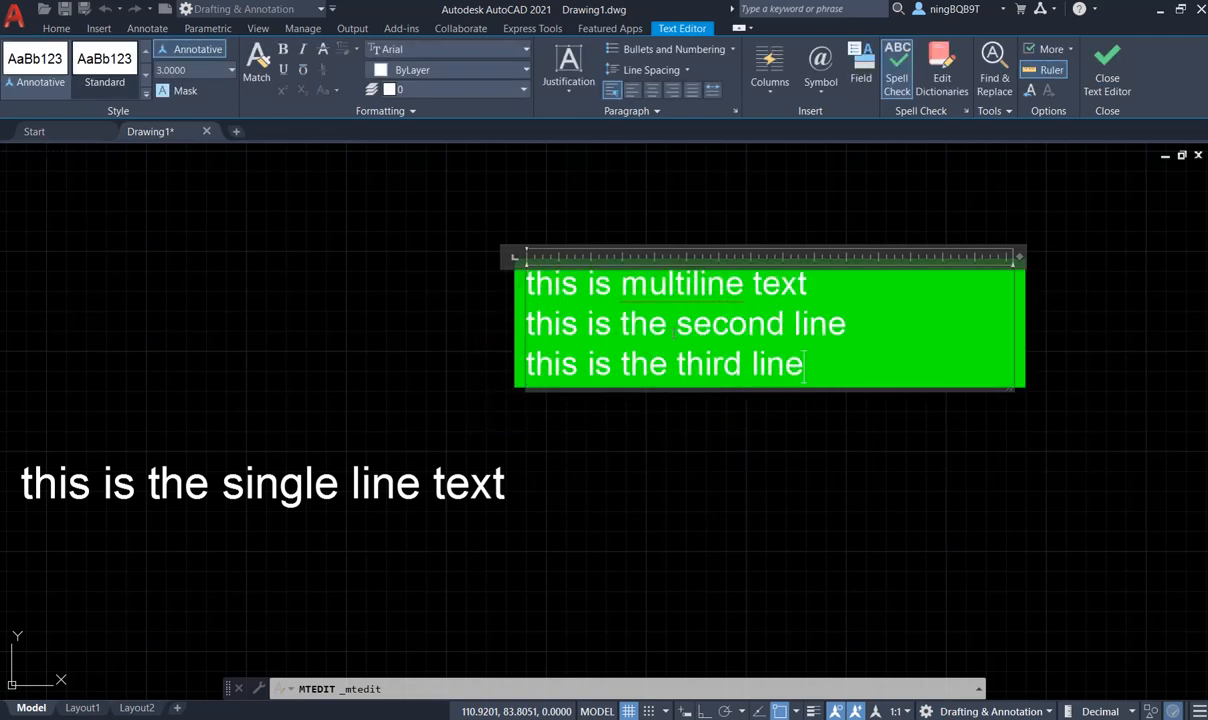
Step: Change the fill color of the multiline text's background mask to magenta
drag(805, 365, 499, 285)
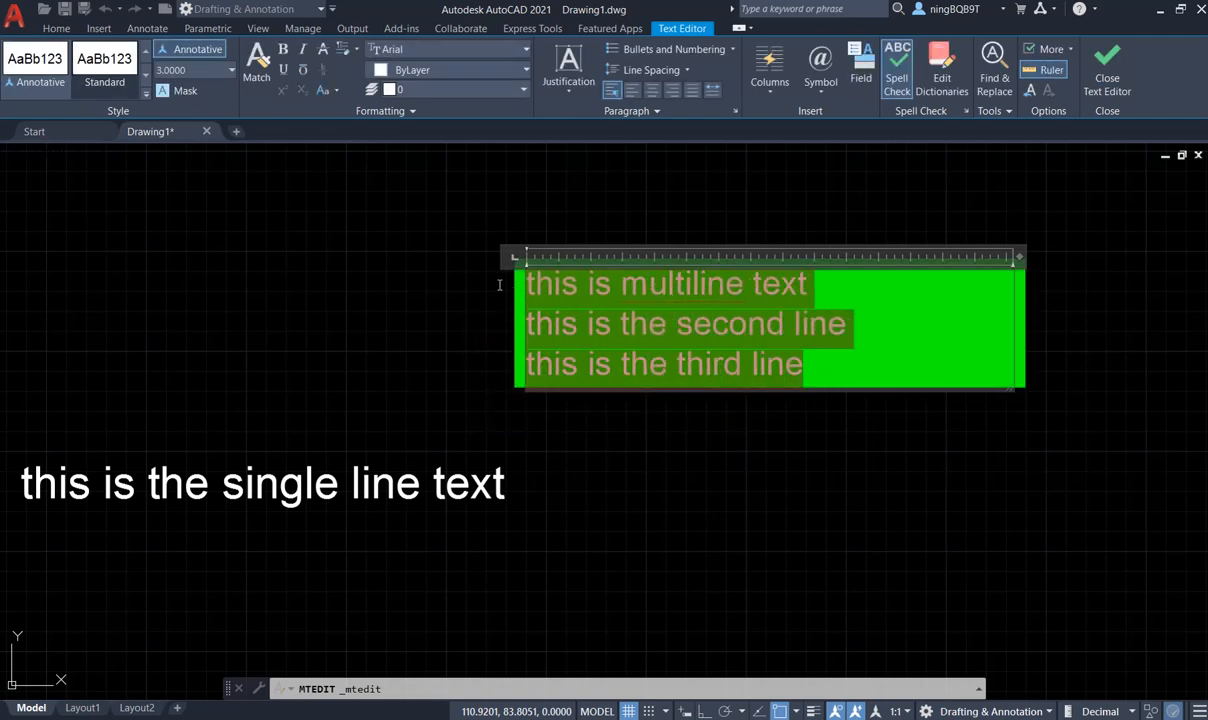
click(168, 89)
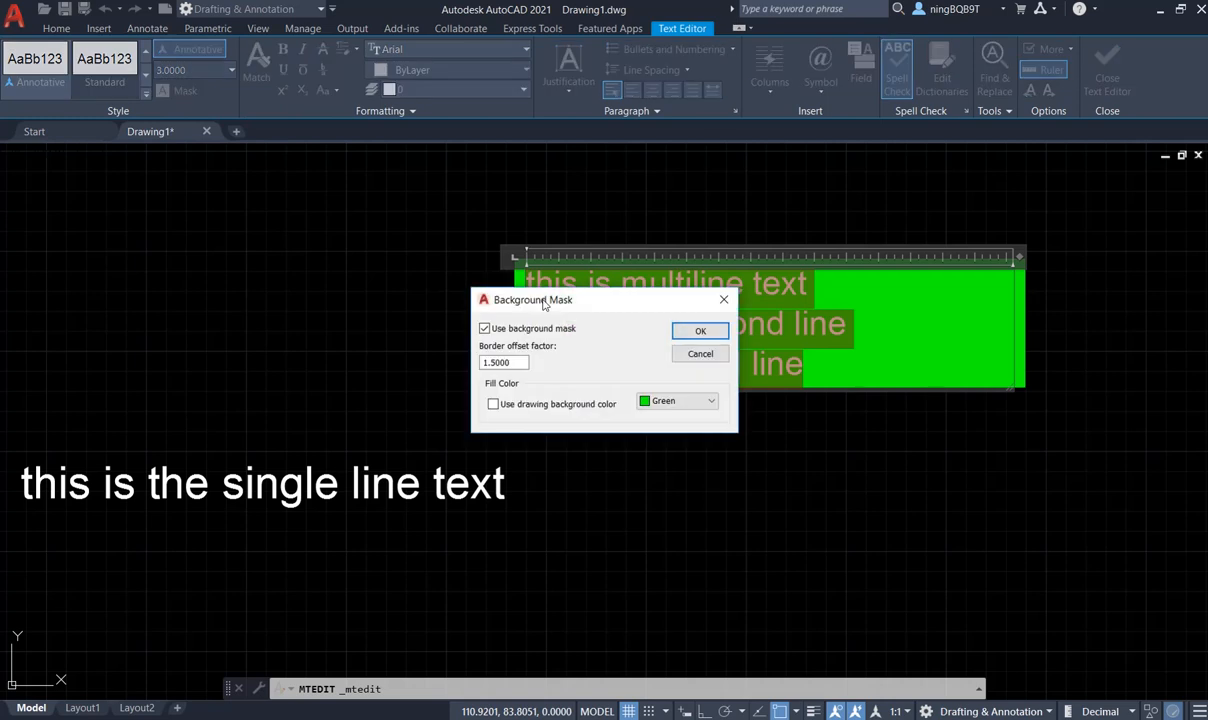
click(662, 401)
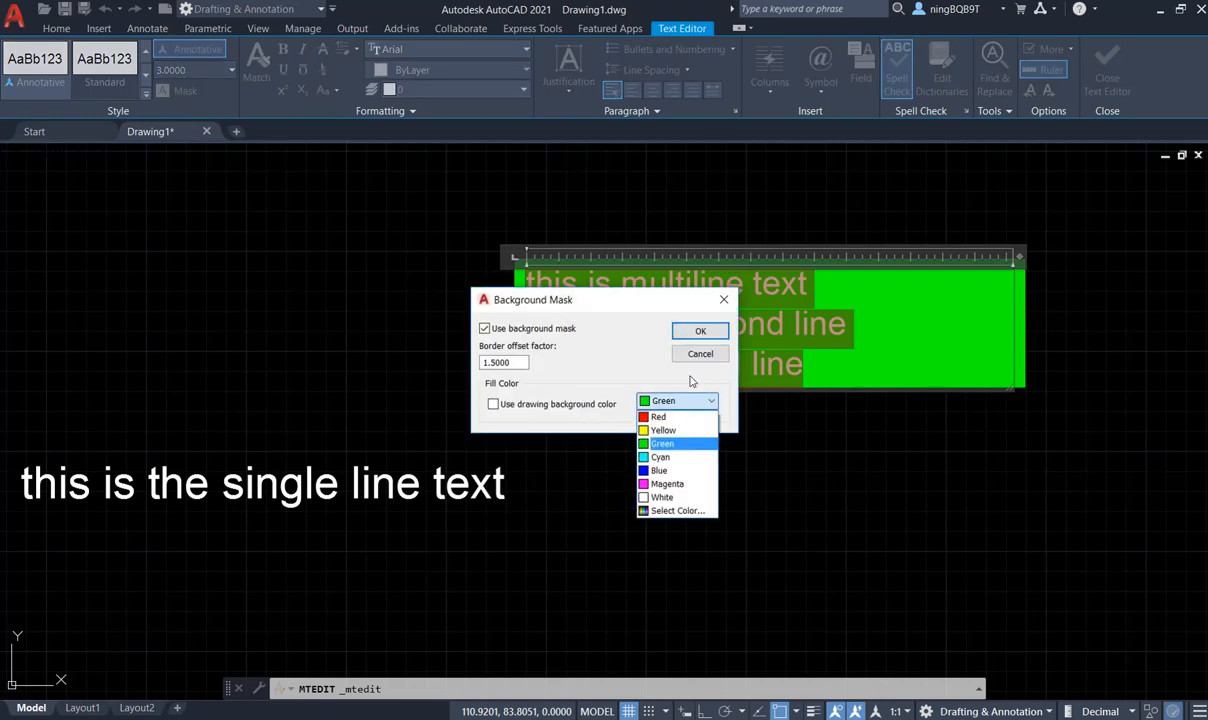
click(686, 486)
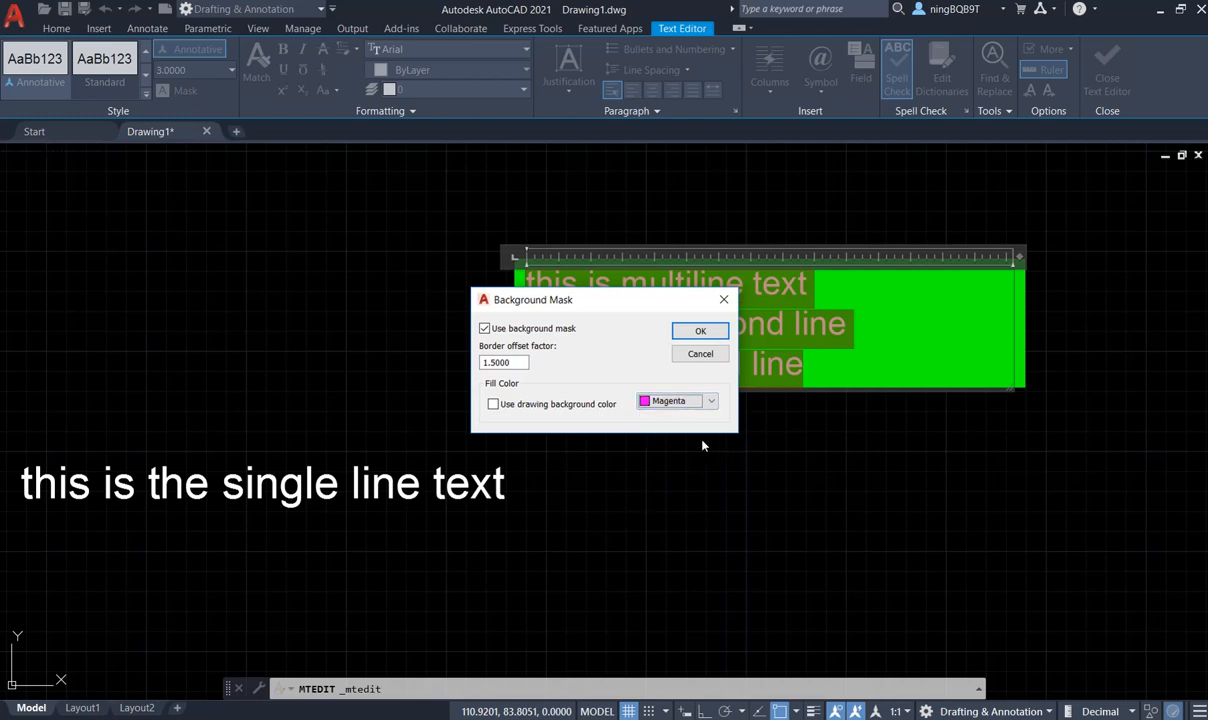
click(697, 338)
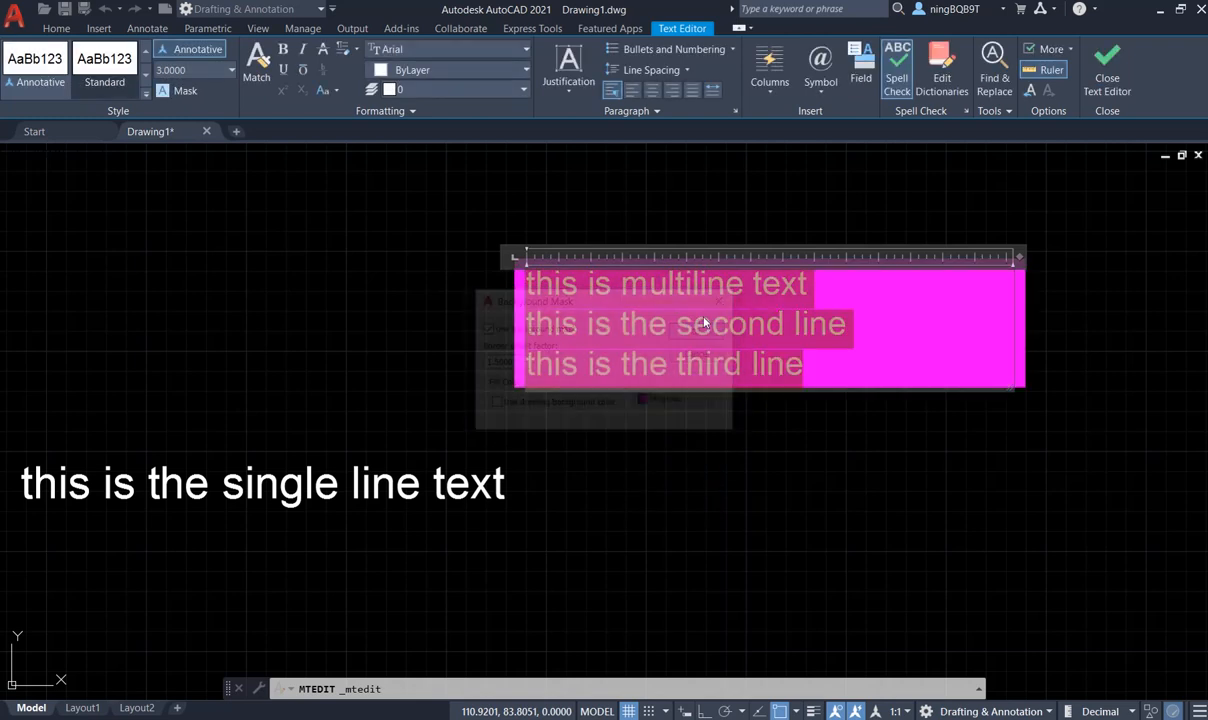
Step: Turn off the background mask of the multiline text and deselect the lines
drag(828, 367, 476, 271)
click(178, 92)
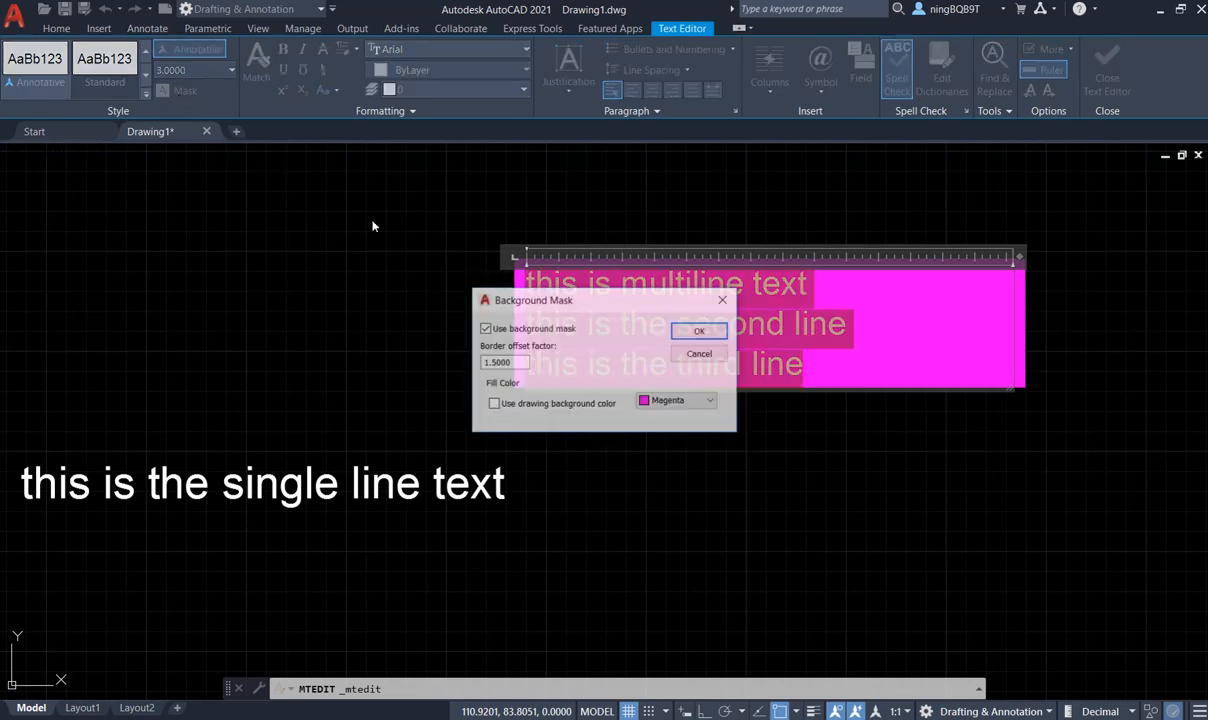
click(484, 328)
click(682, 332)
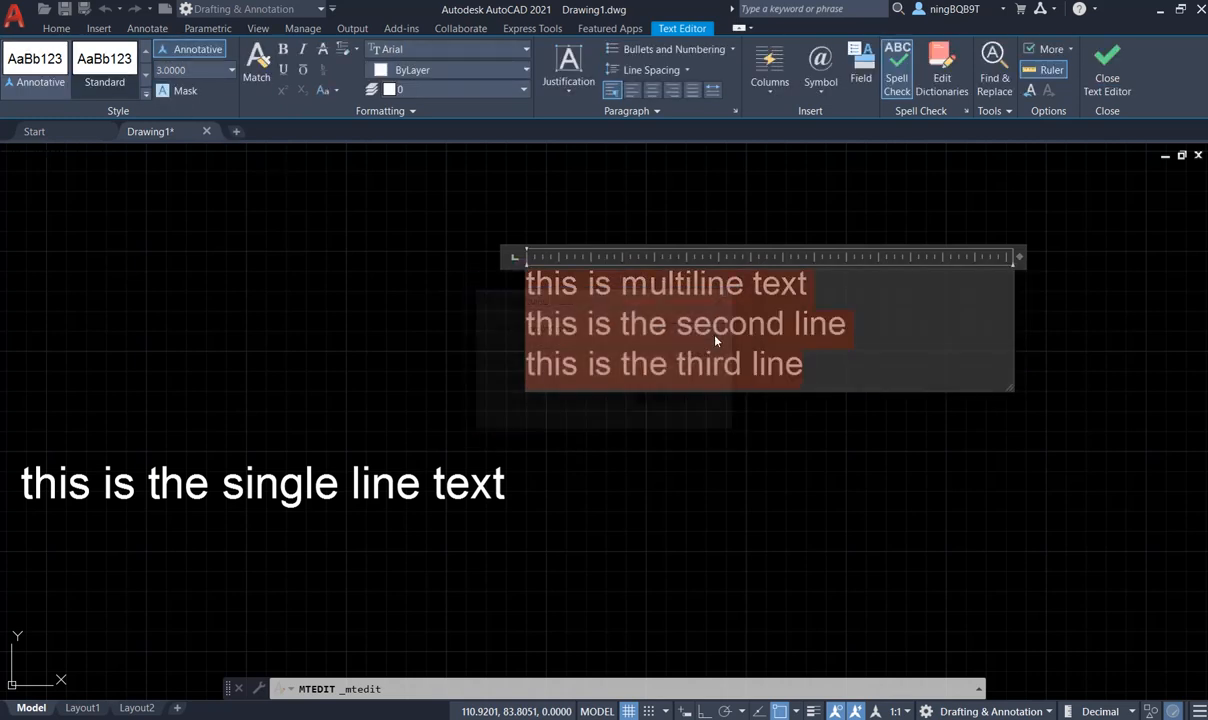
click(766, 368)
click(810, 372)
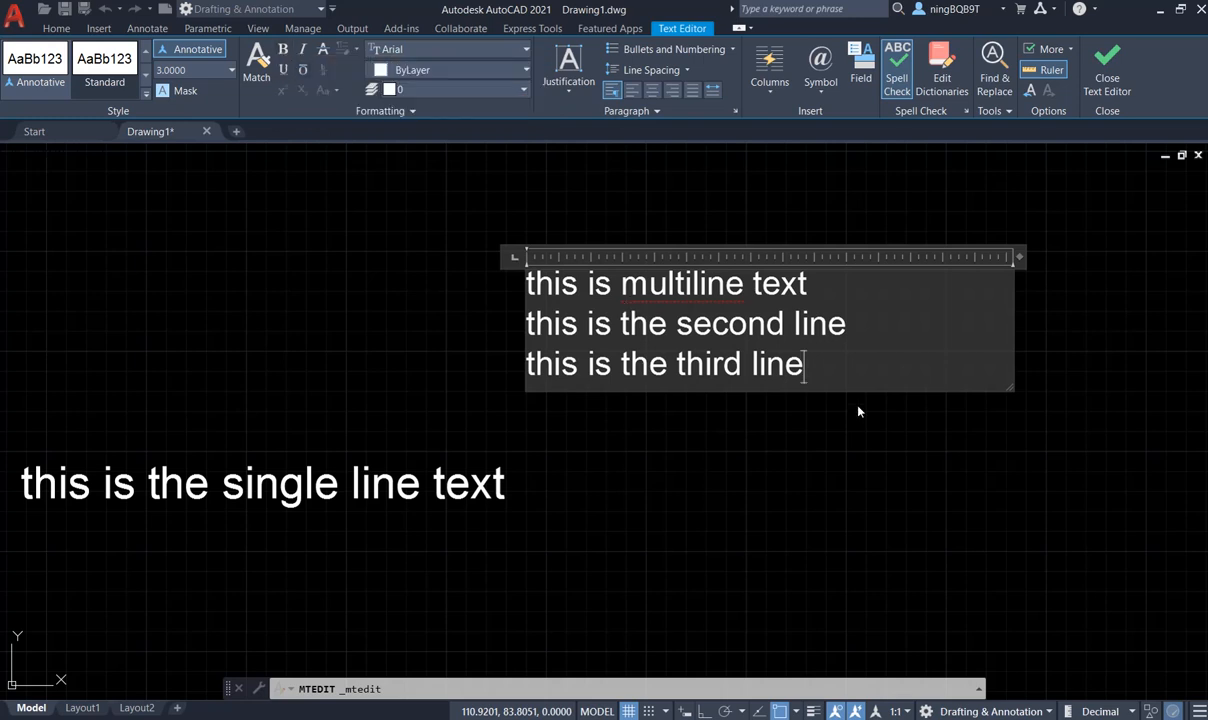
Step: Make the first line of the multiline text bold and deselect it
drag(812, 284, 495, 270)
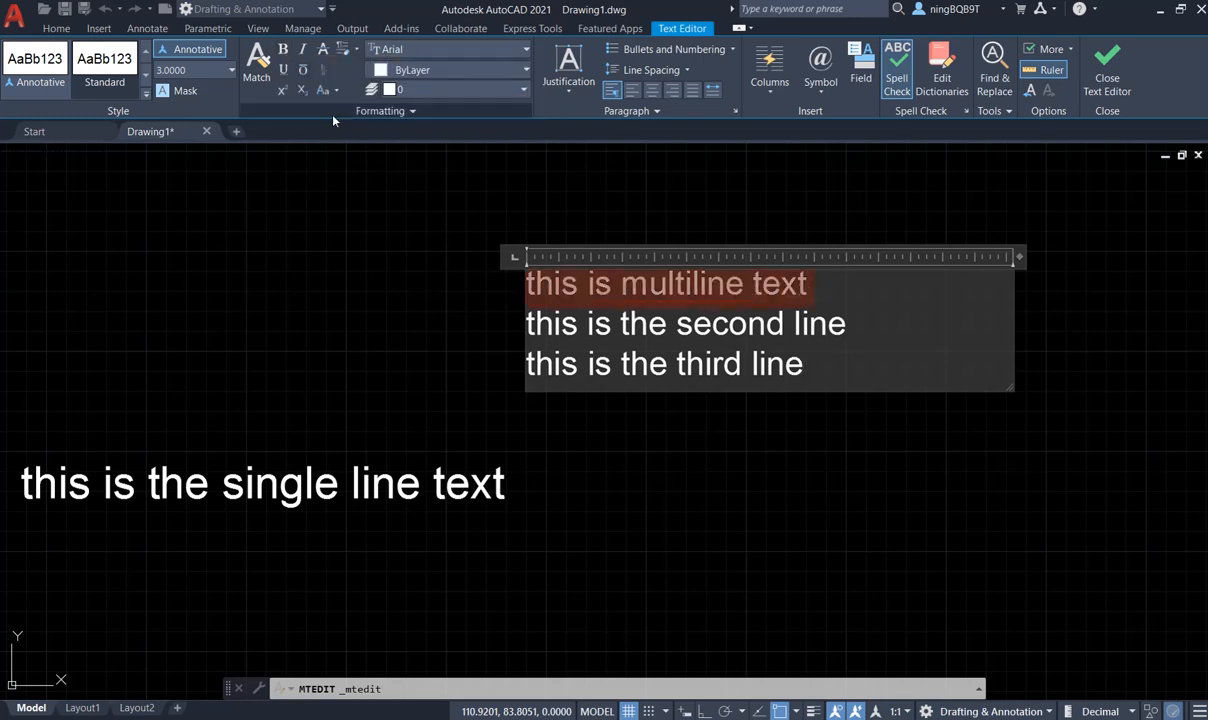
click(283, 49)
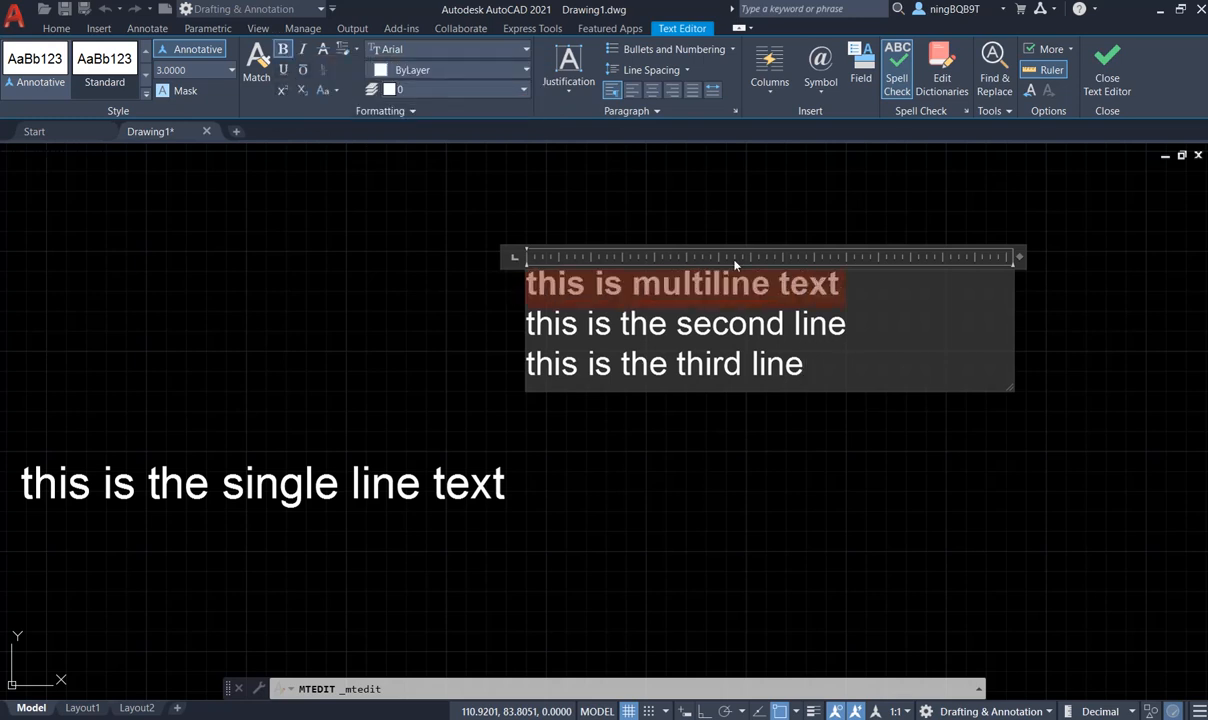
click(690, 318)
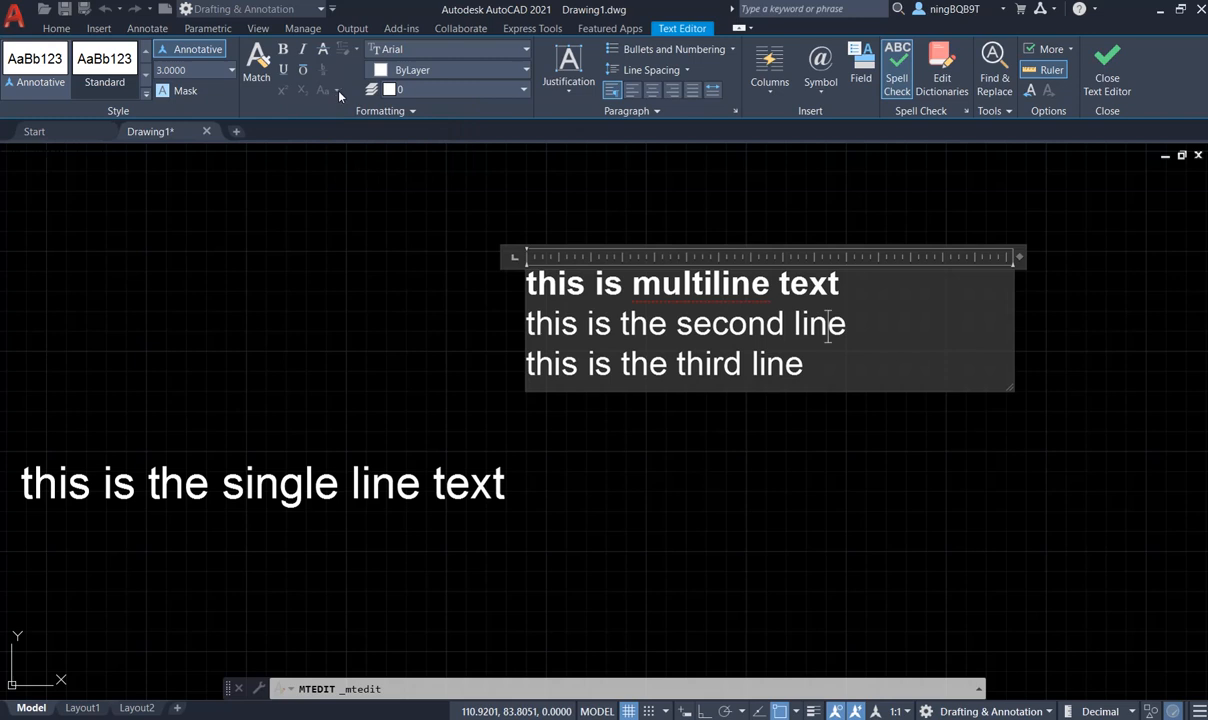
Step: Examine the letter case, font, color and layer options available for the second line of the multiline text
drag(868, 316, 518, 315)
click(324, 89)
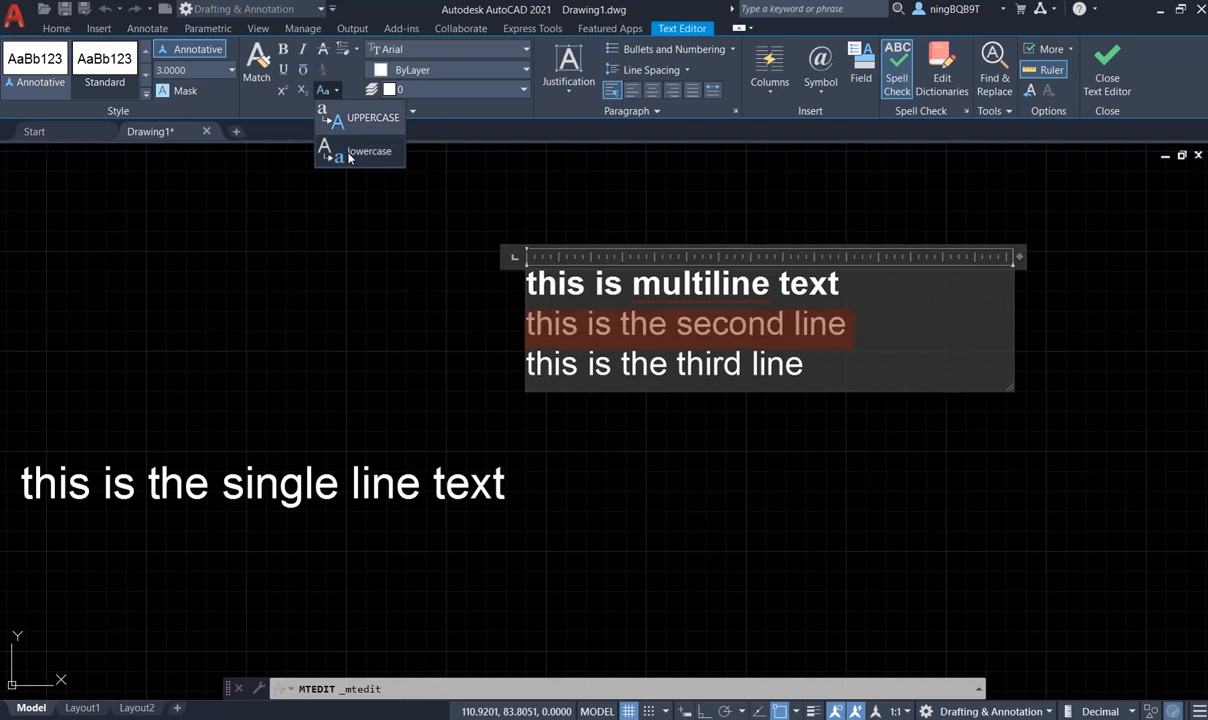
click(849, 389)
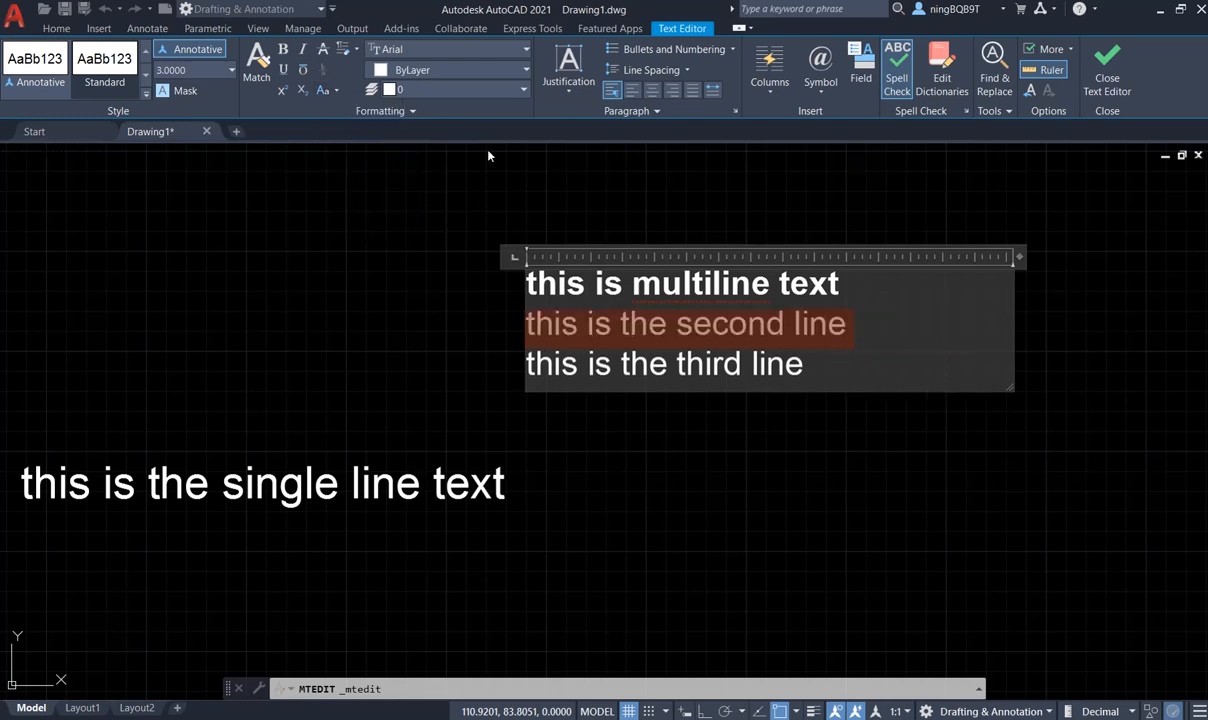
click(470, 49)
click(476, 46)
click(476, 46)
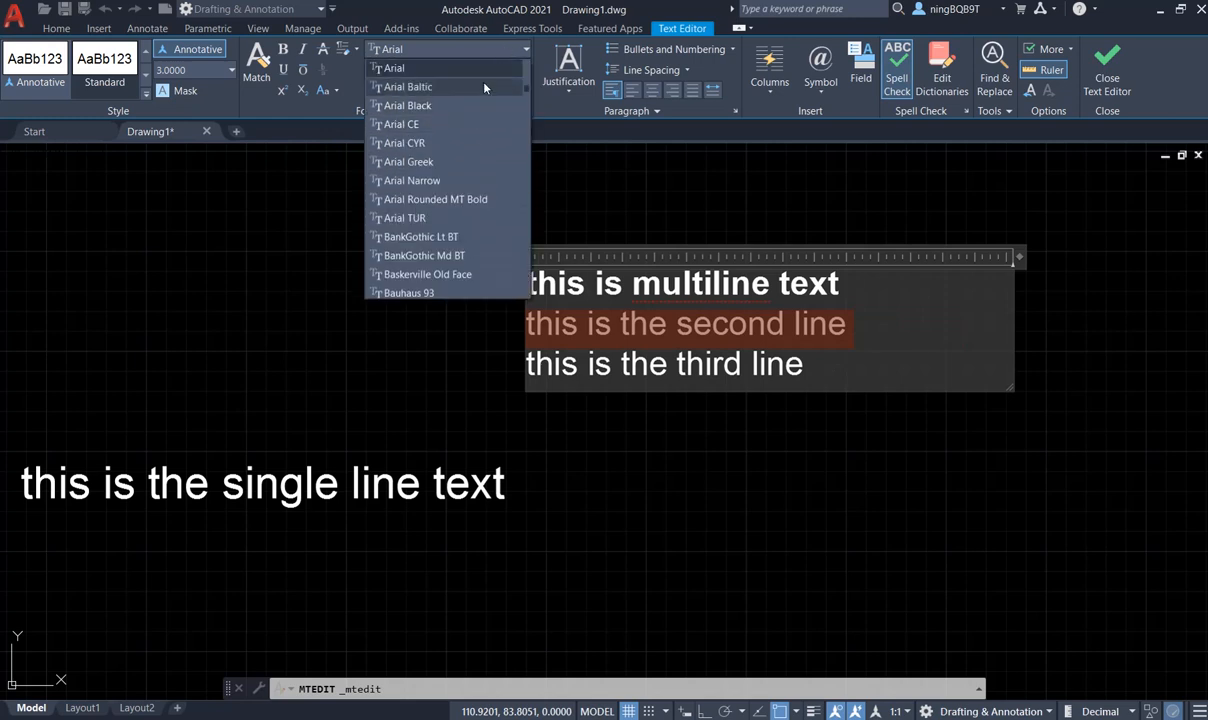
click(321, 112)
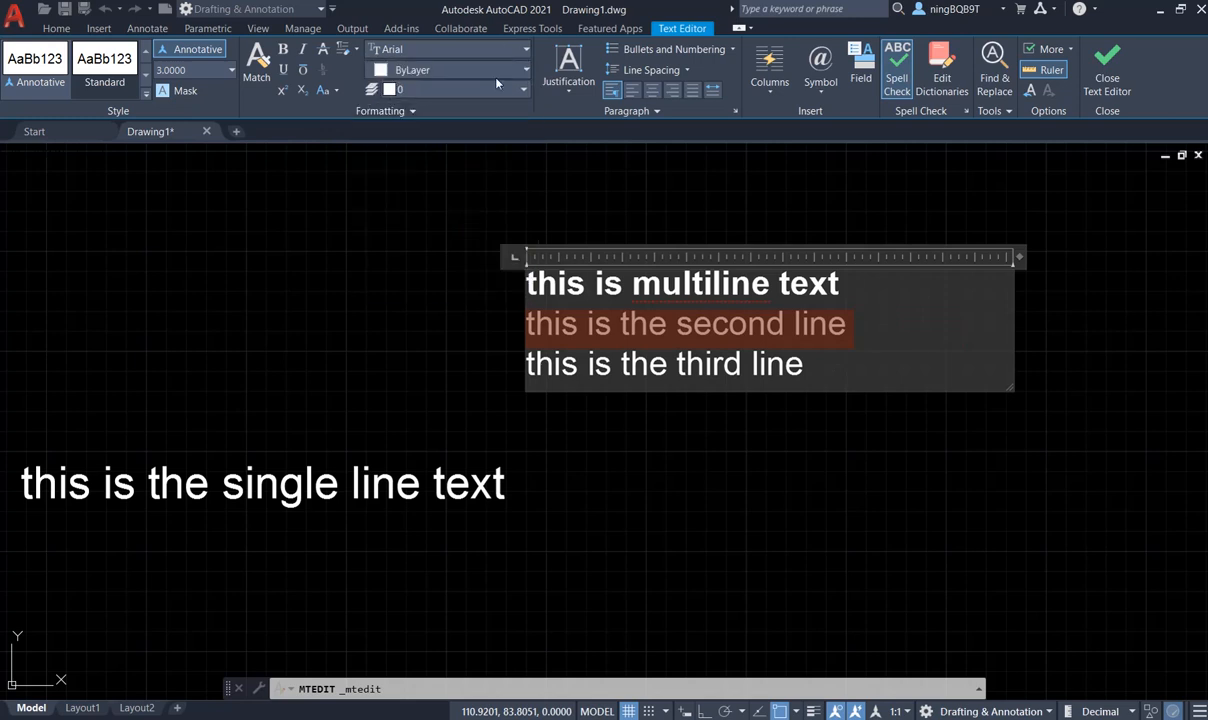
click(411, 69)
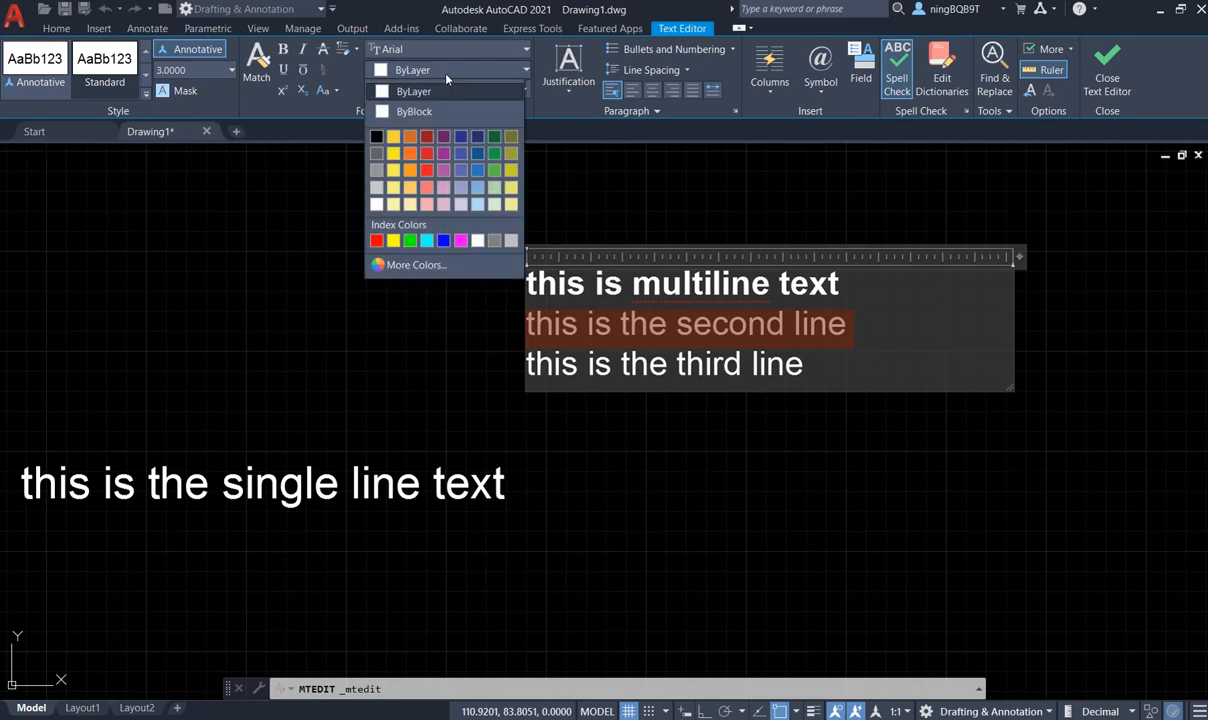
click(427, 69)
click(428, 92)
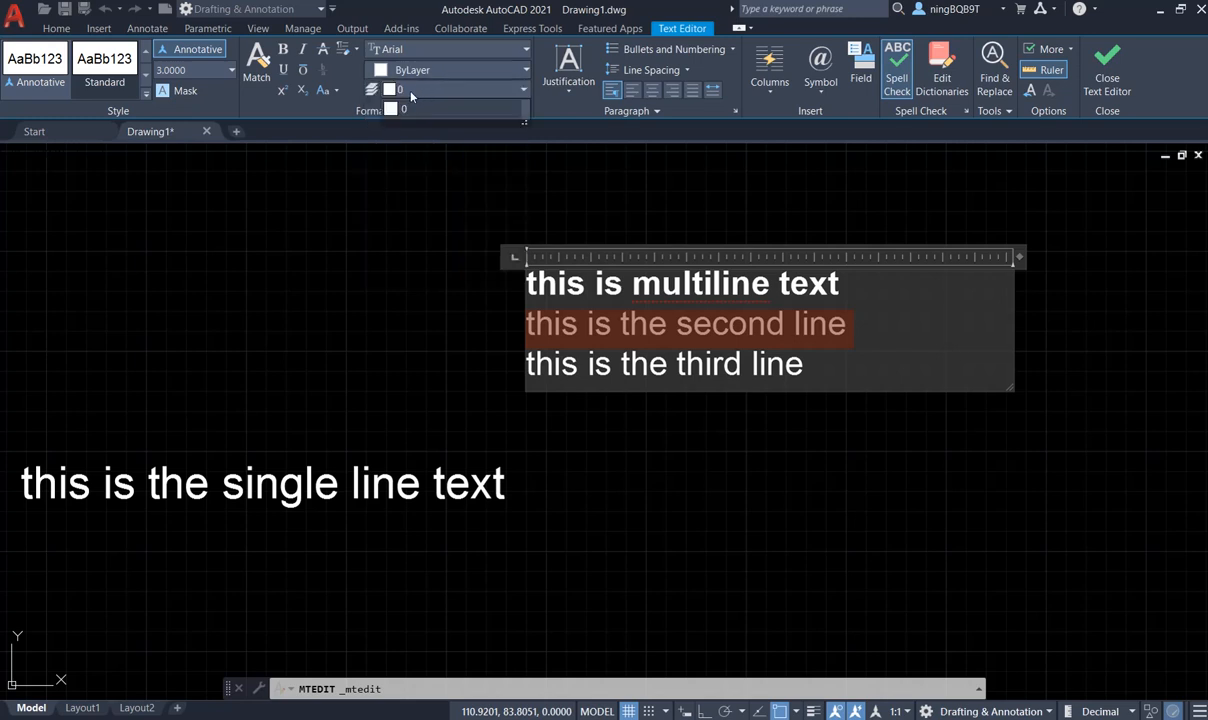
click(572, 110)
click(846, 322)
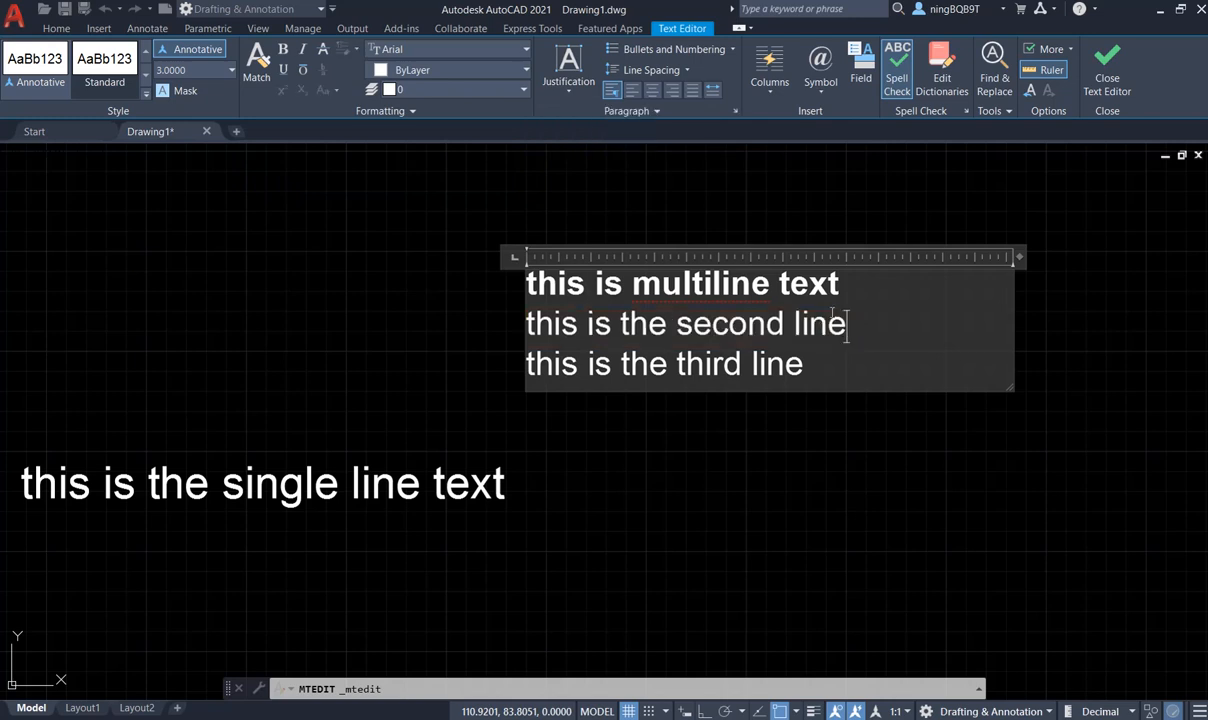
Step: Center the first line, "this is multiline text", within the multiline text box
drag(828, 284, 523, 286)
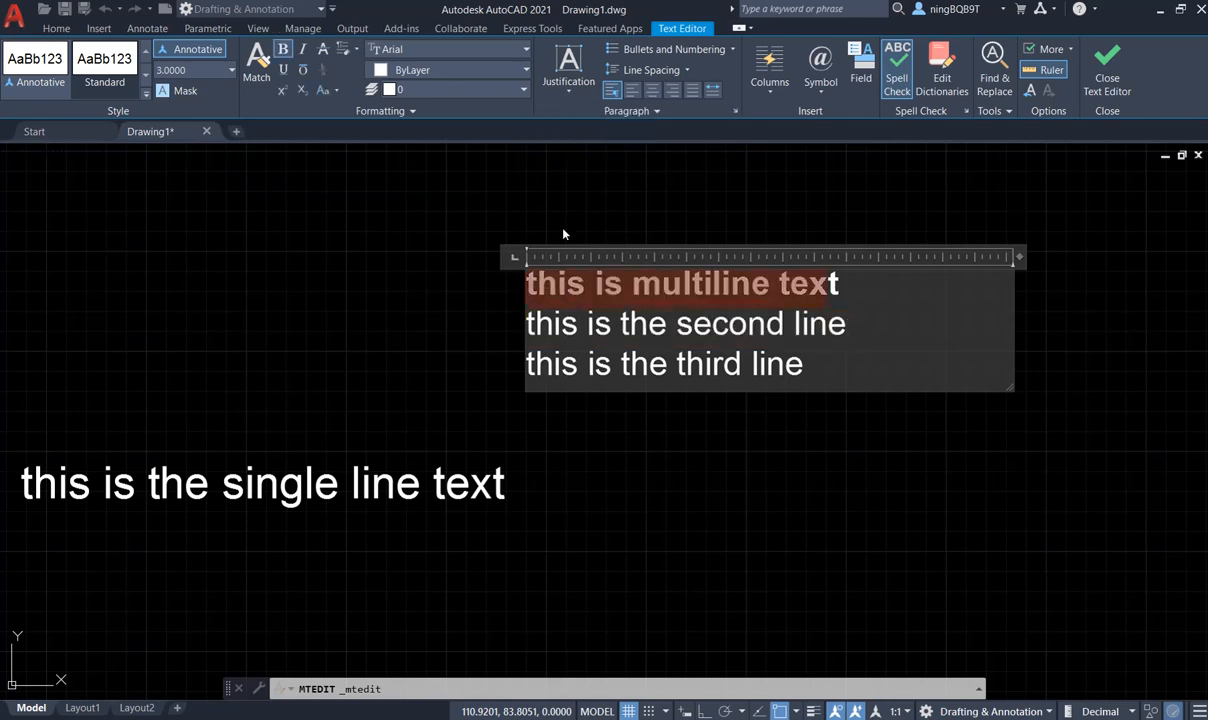
click(652, 91)
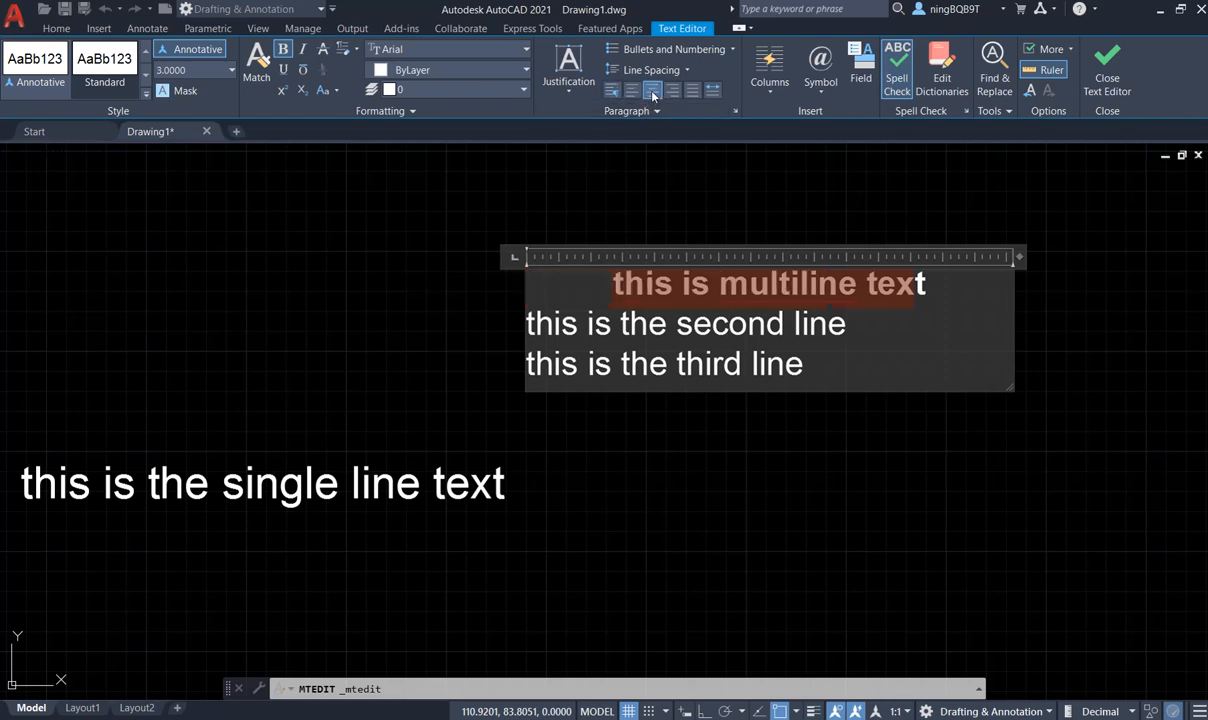
click(667, 323)
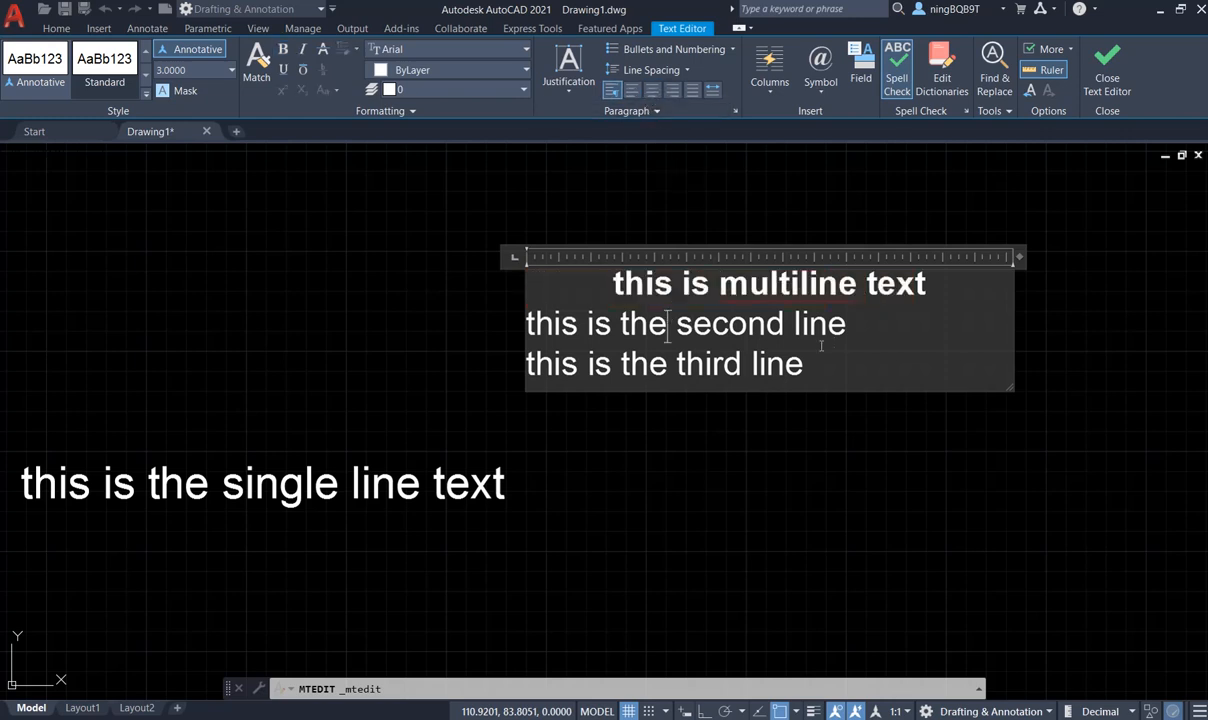
Step: Right-align the second line and distribute the third line across the full width of the multiline text box
drag(846, 330, 510, 325)
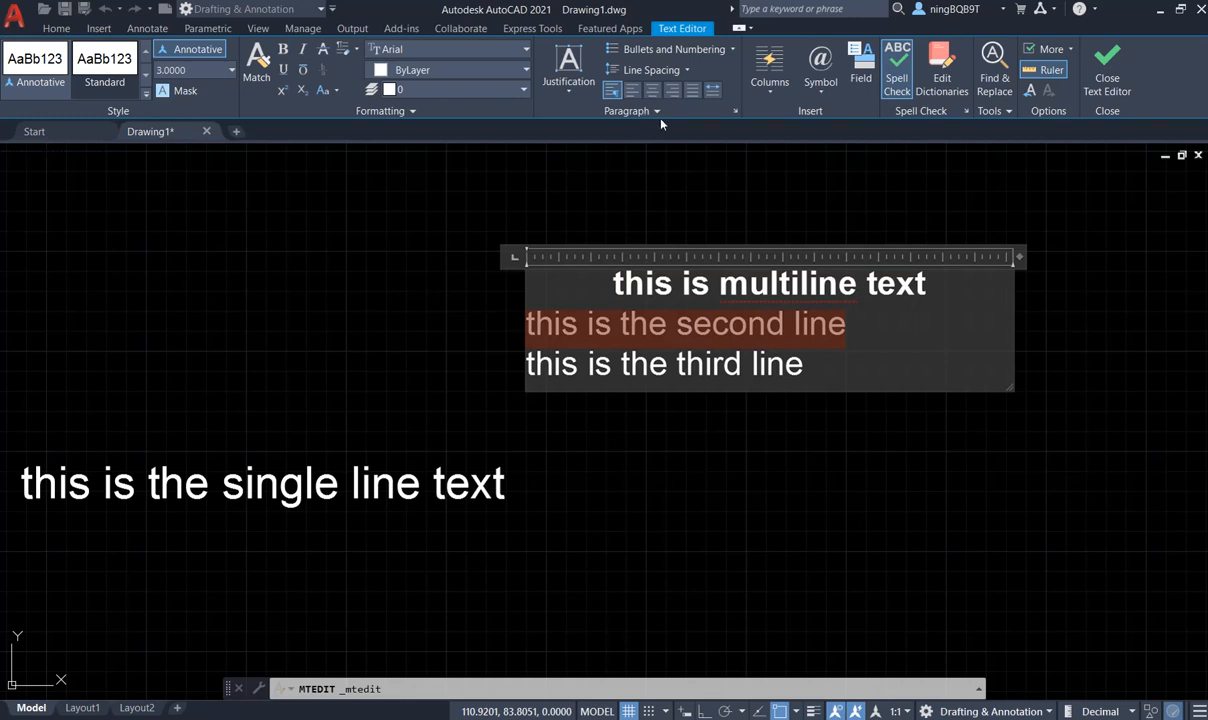
click(652, 91)
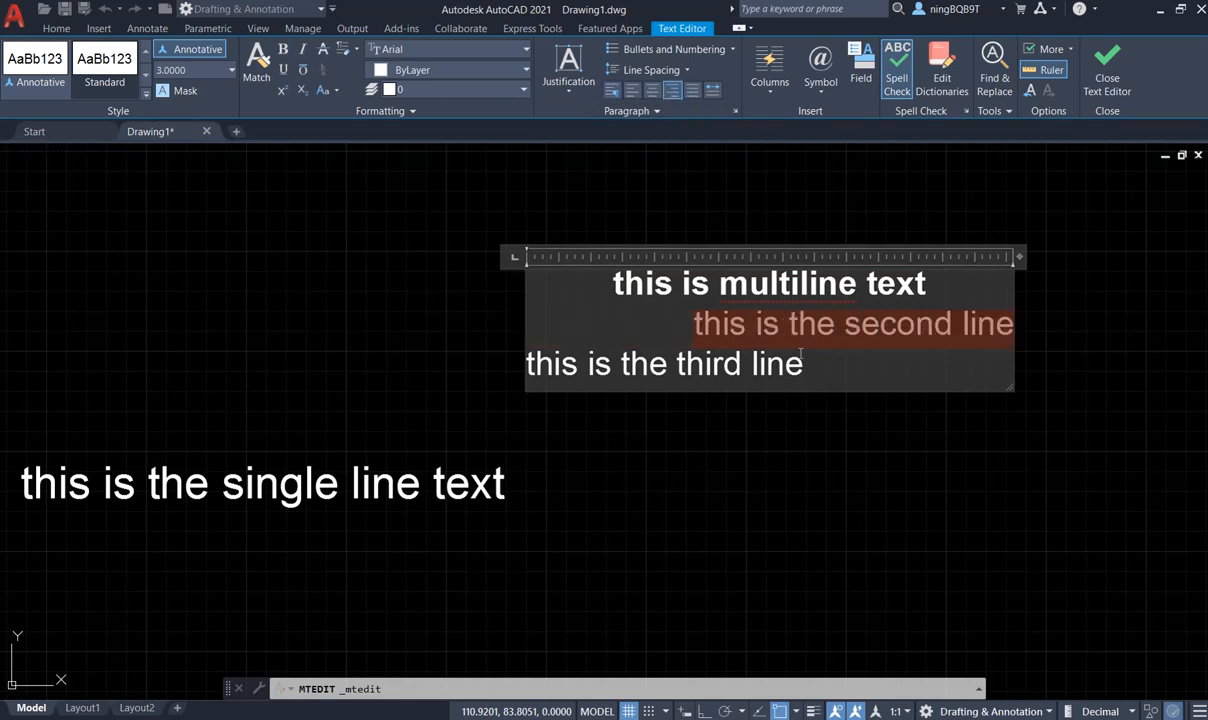
drag(805, 365, 485, 368)
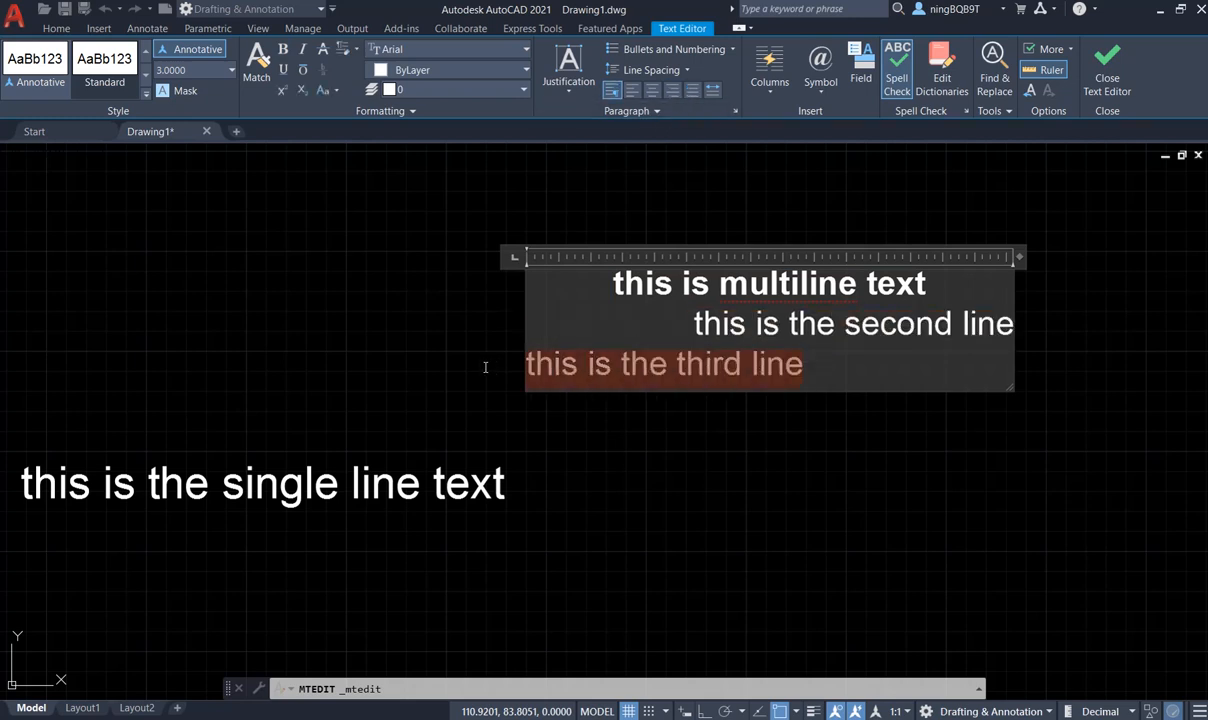
click(713, 91)
click(746, 325)
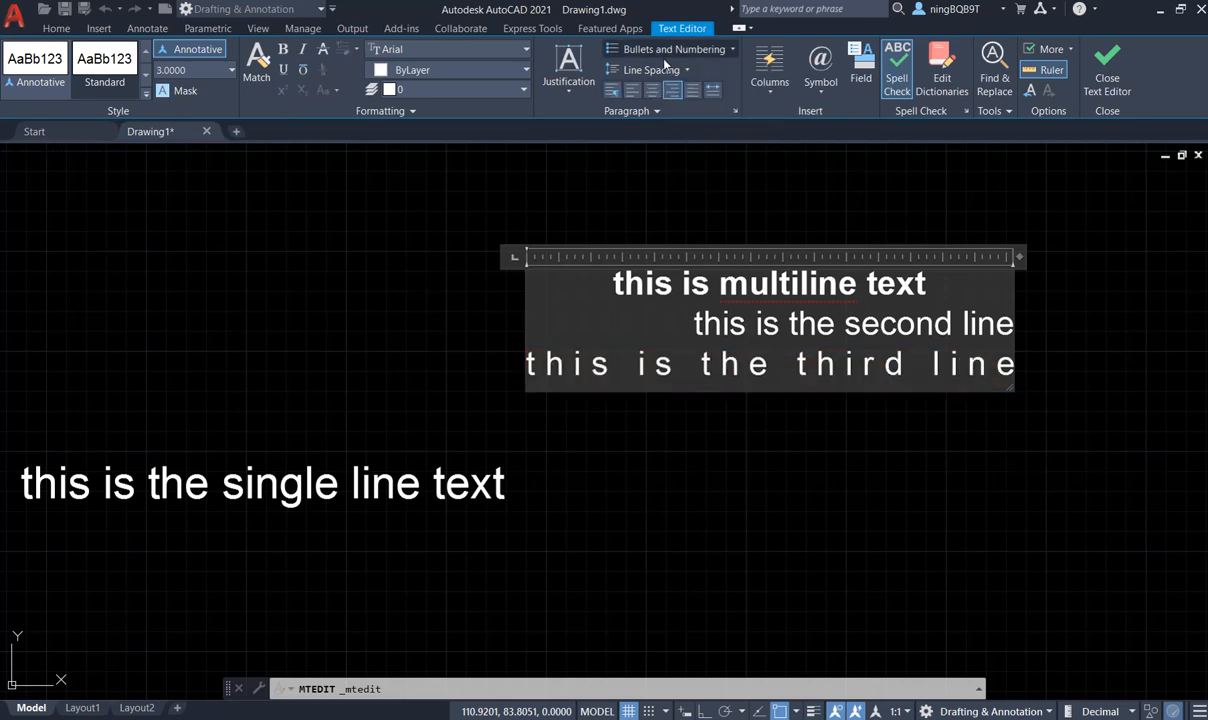
click(732, 52)
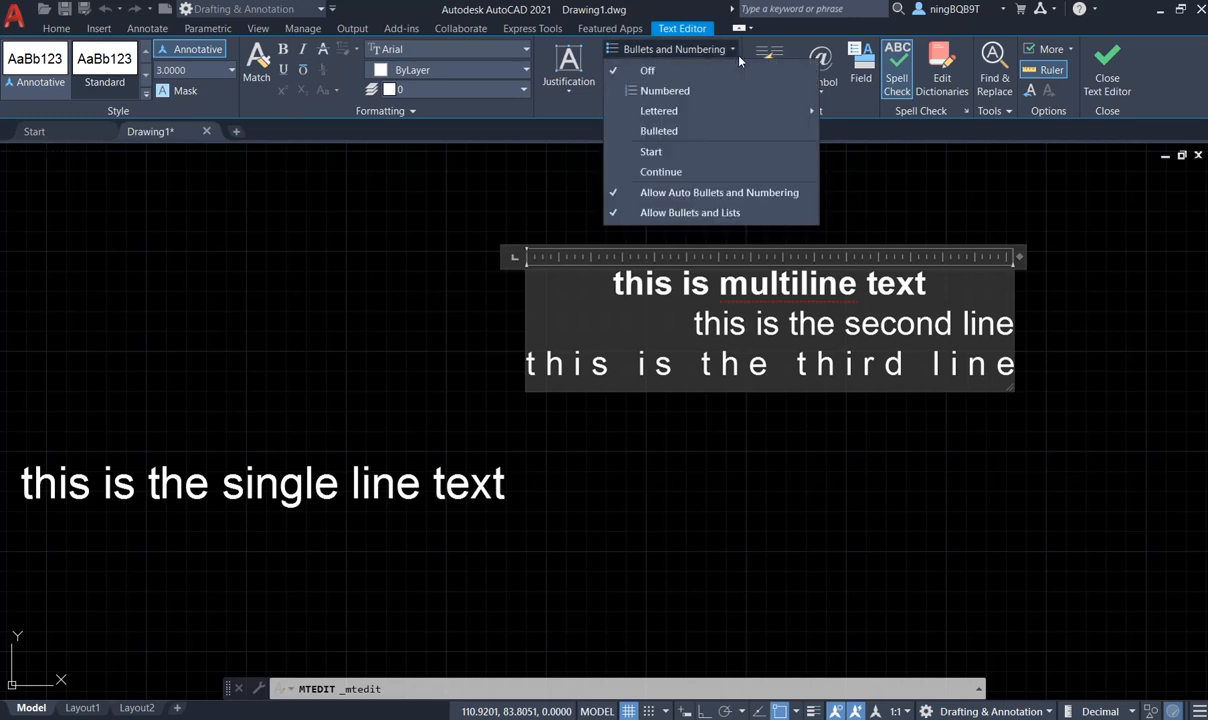
click(545, 109)
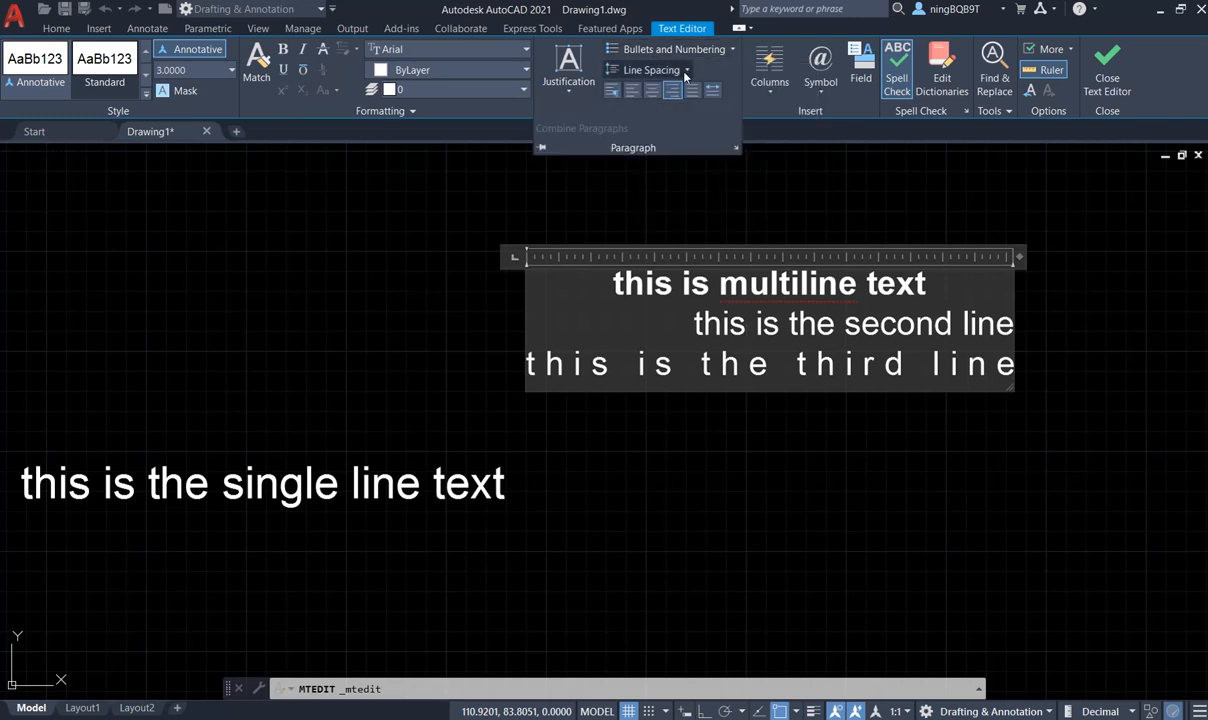
click(686, 71)
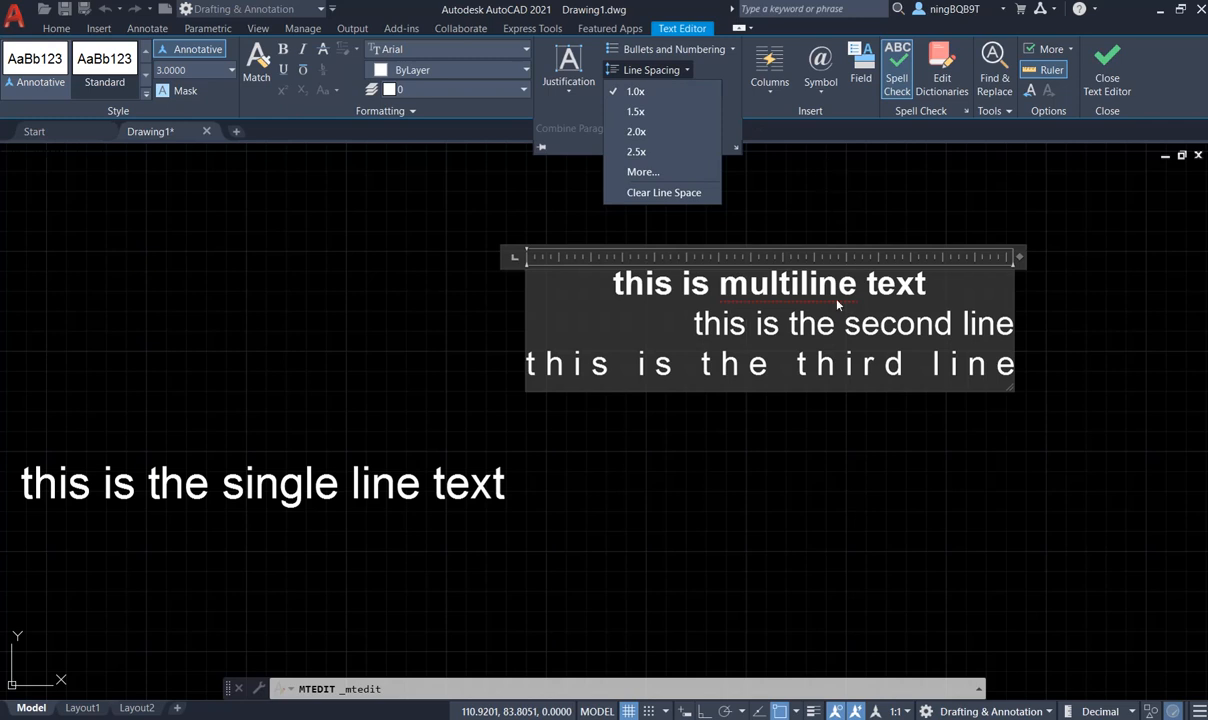
click(841, 336)
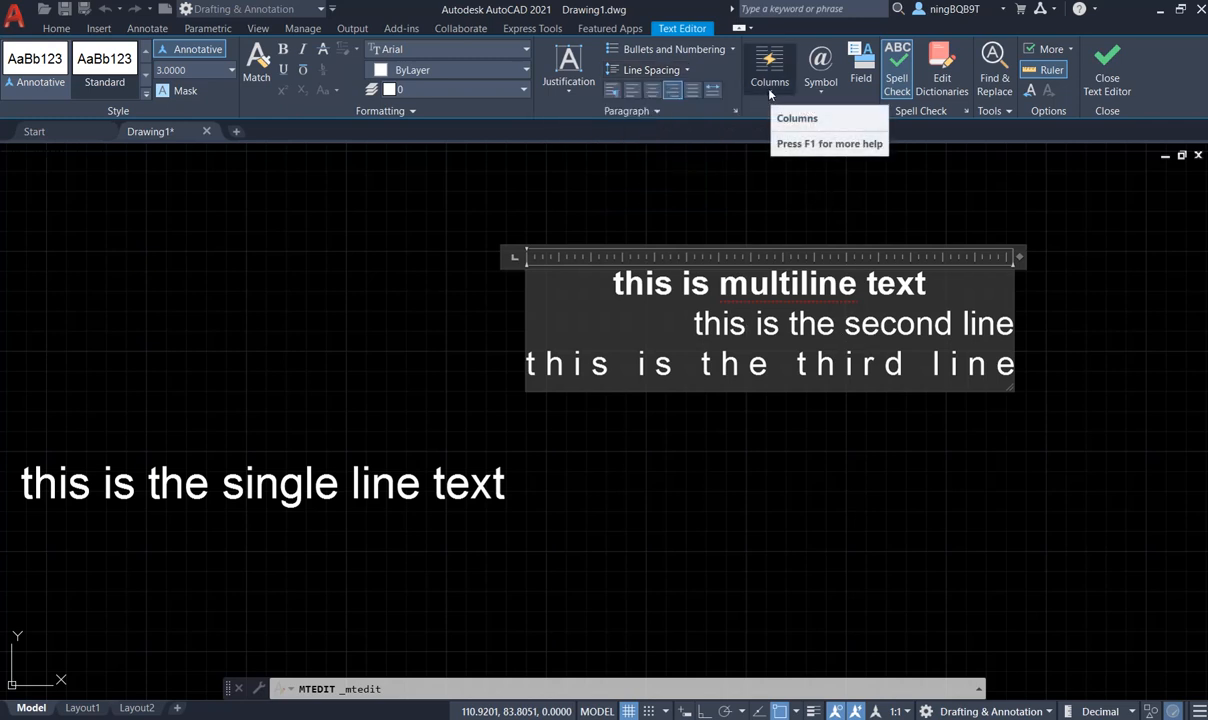
Step: Check the column options and shrink the multiline text box to about 47 wide and 11 high, flowing the third line into a second column
click(692, 288)
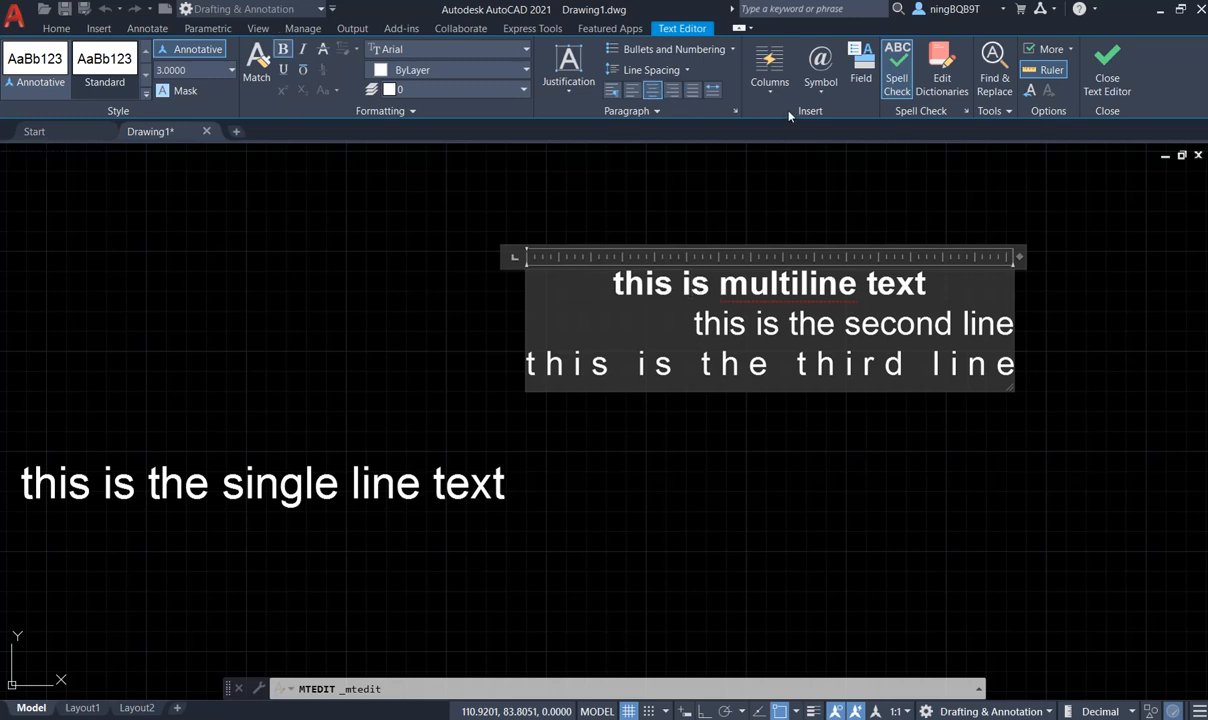
click(769, 72)
mouse_move(784, 150)
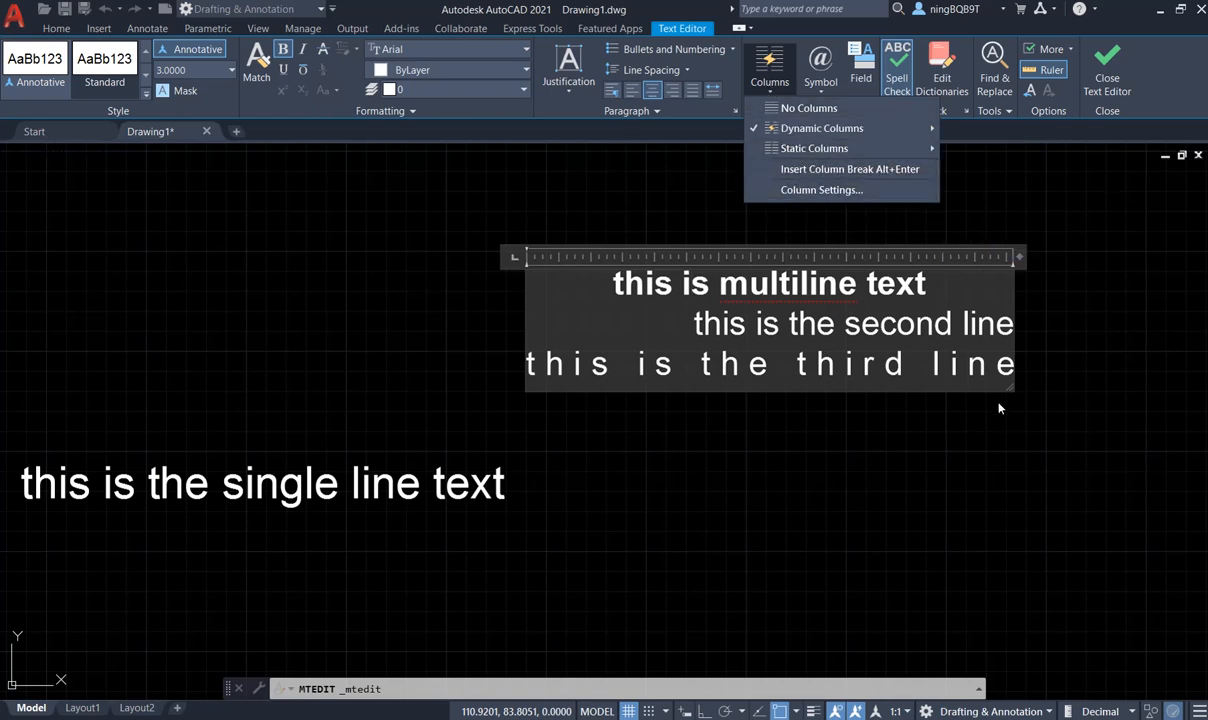
click(1028, 260)
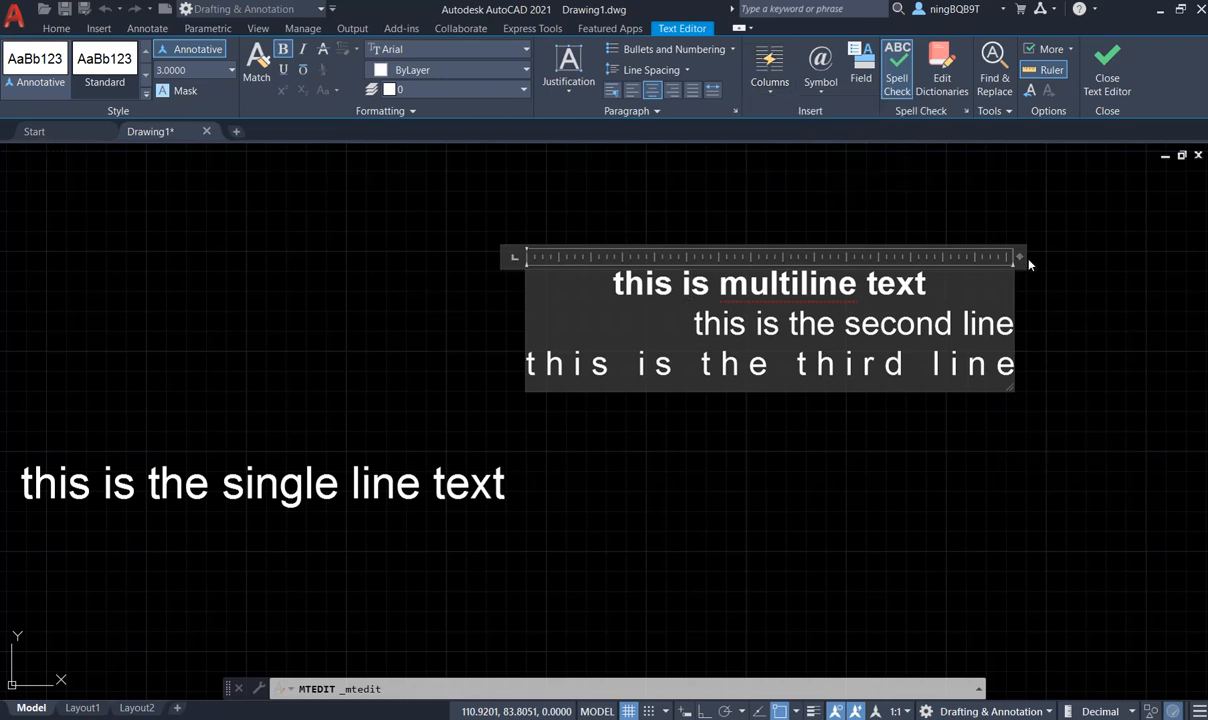
drag(1008, 385, 907, 363)
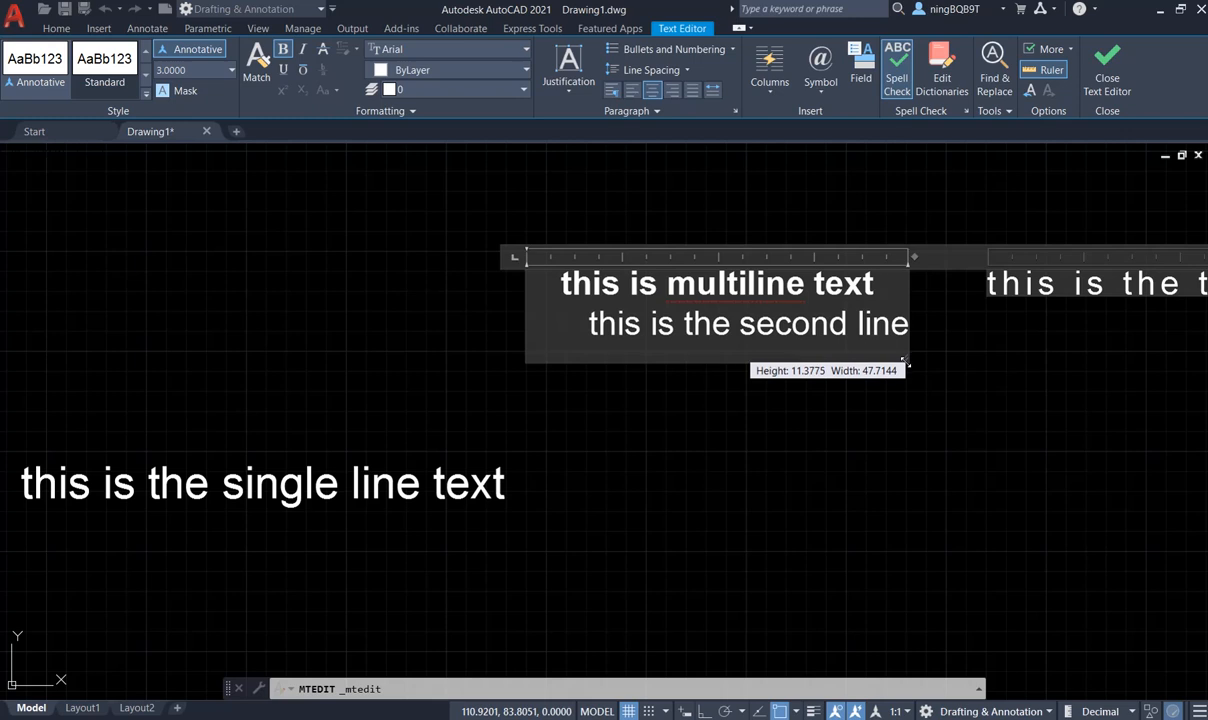
scroll(786, 400, down, 2)
drag(906, 362, 856, 372)
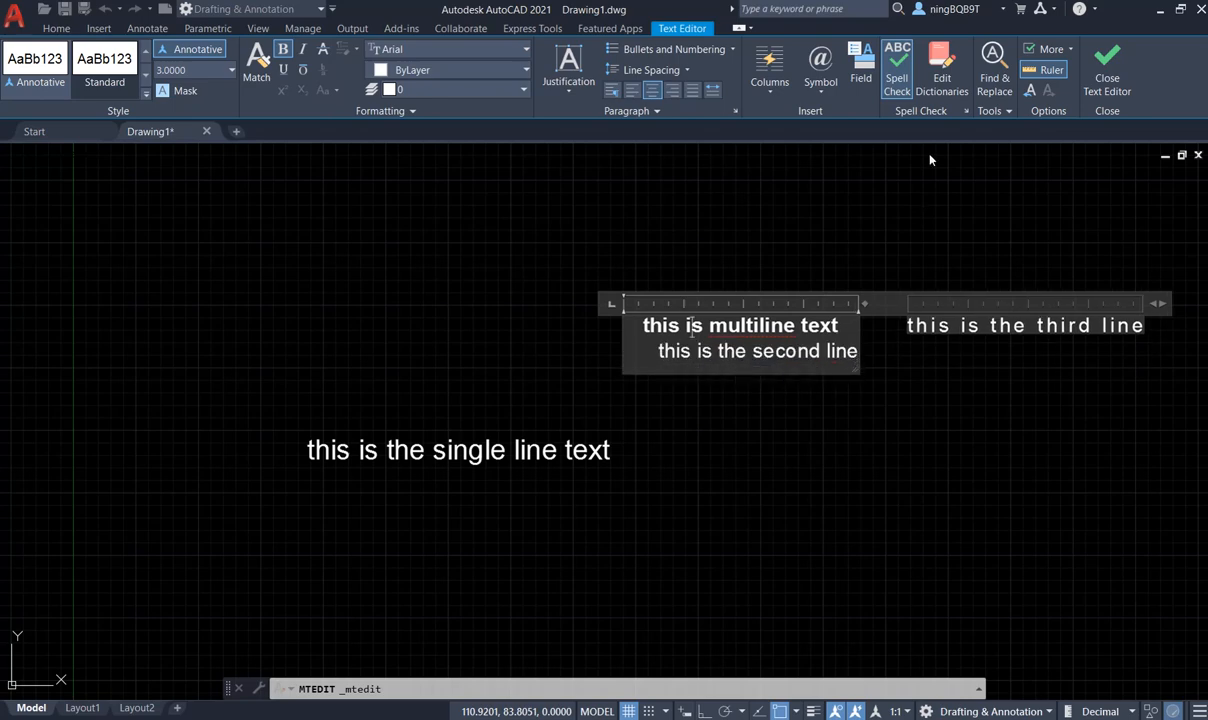
Step: Examine the list of symbols available for insertion into the multiline text
click(822, 95)
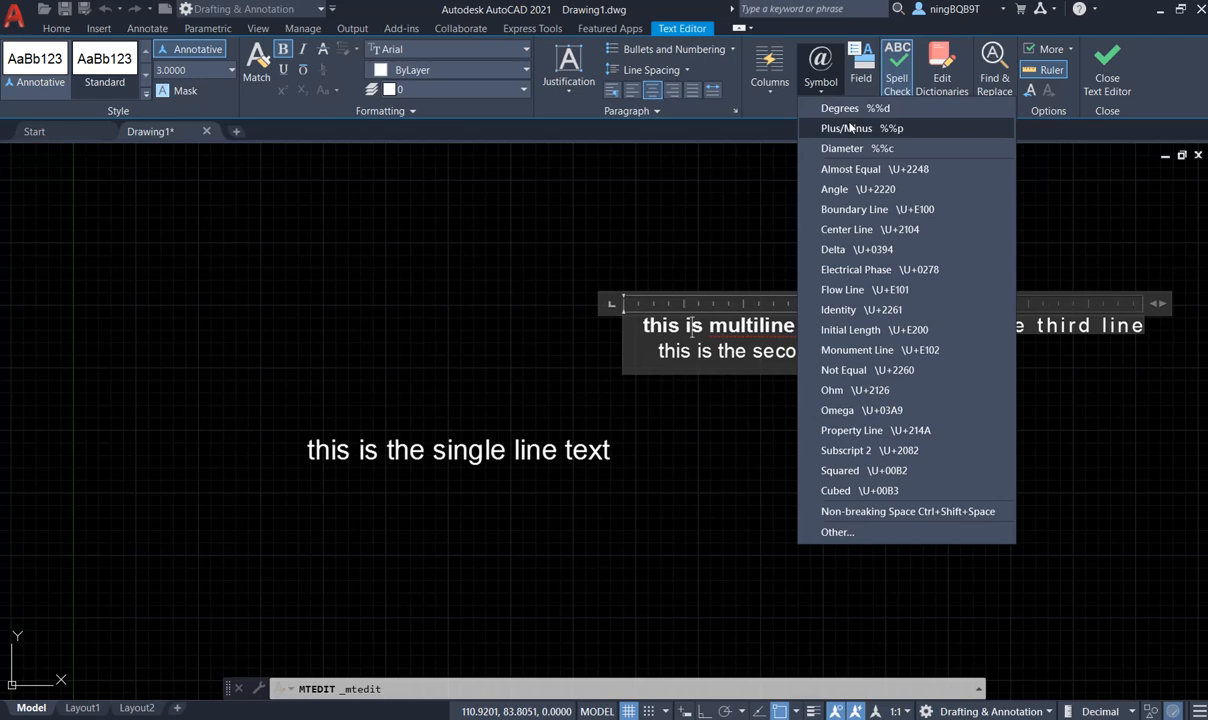
click(771, 129)
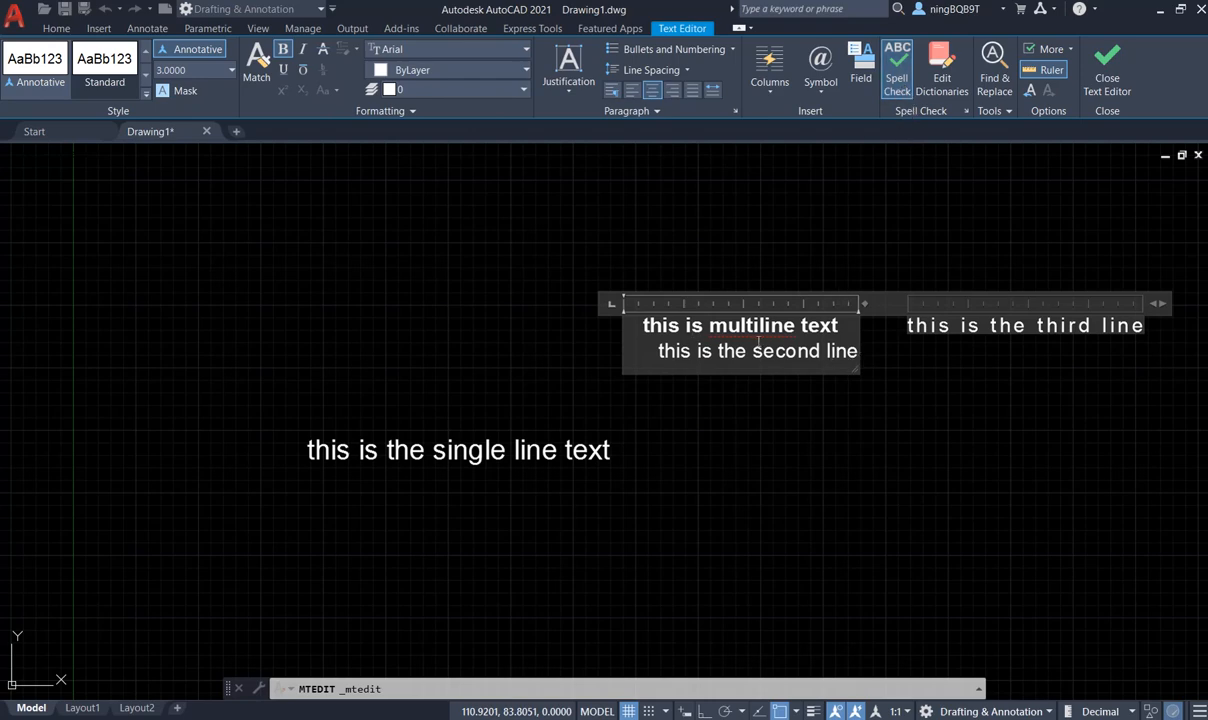
drag(709, 328, 767, 334)
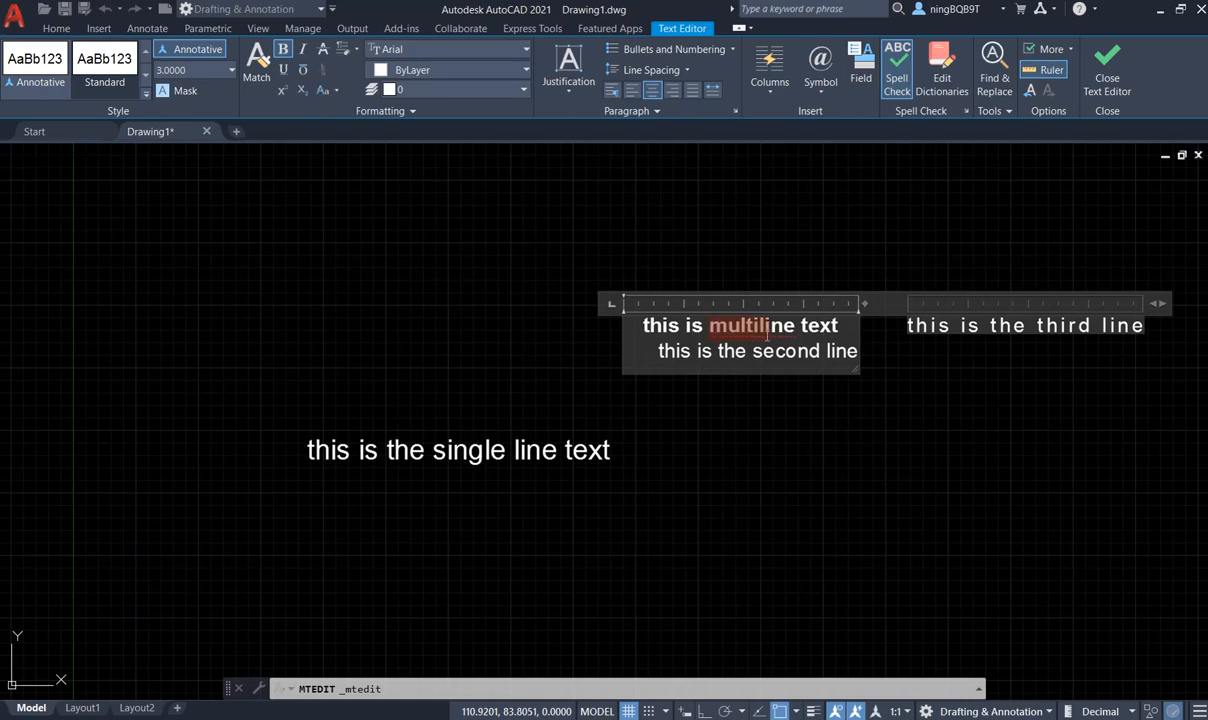
click(789, 338)
Step: Turn spell checking off and on for the multiline text, and hide and redisplay the text ruler
scroll(789, 338, up, 2)
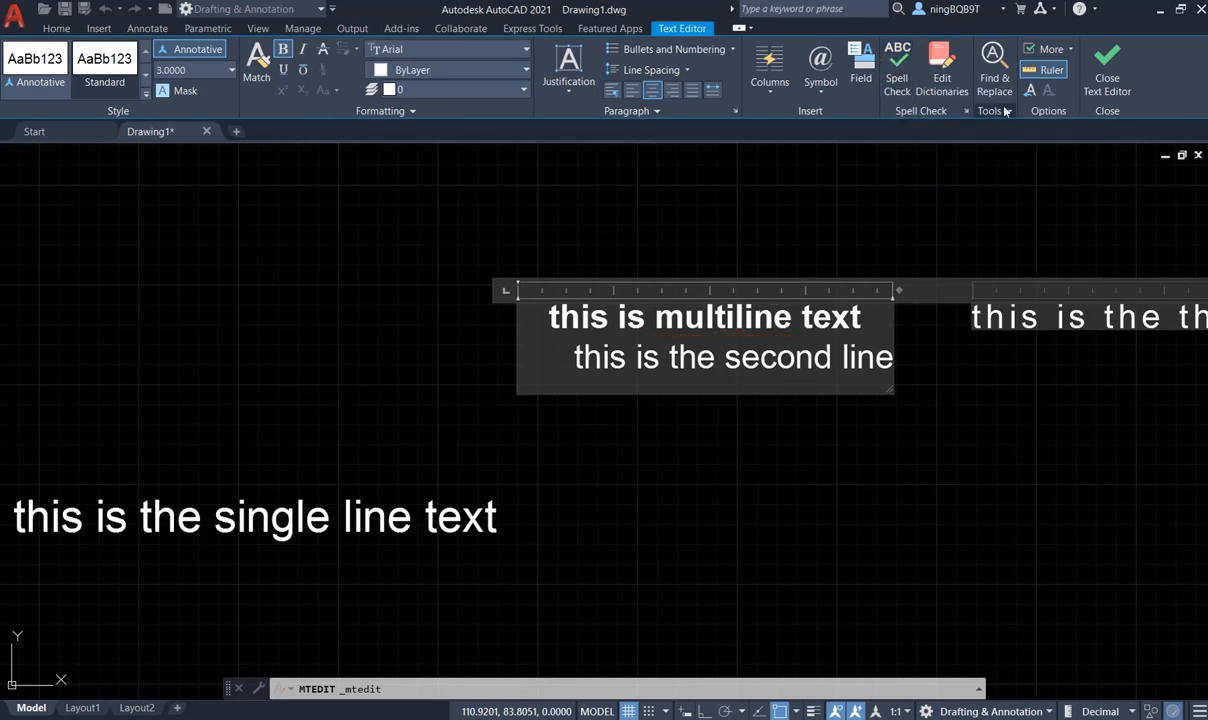
click(891, 97)
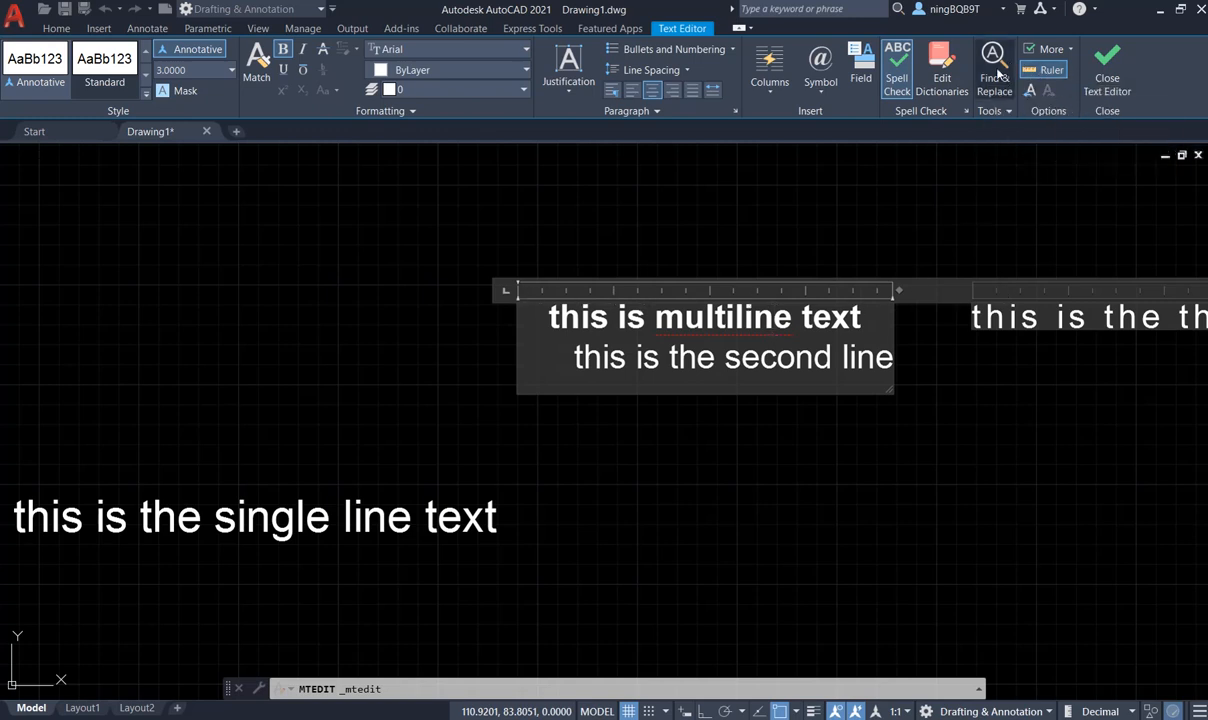
click(1048, 72)
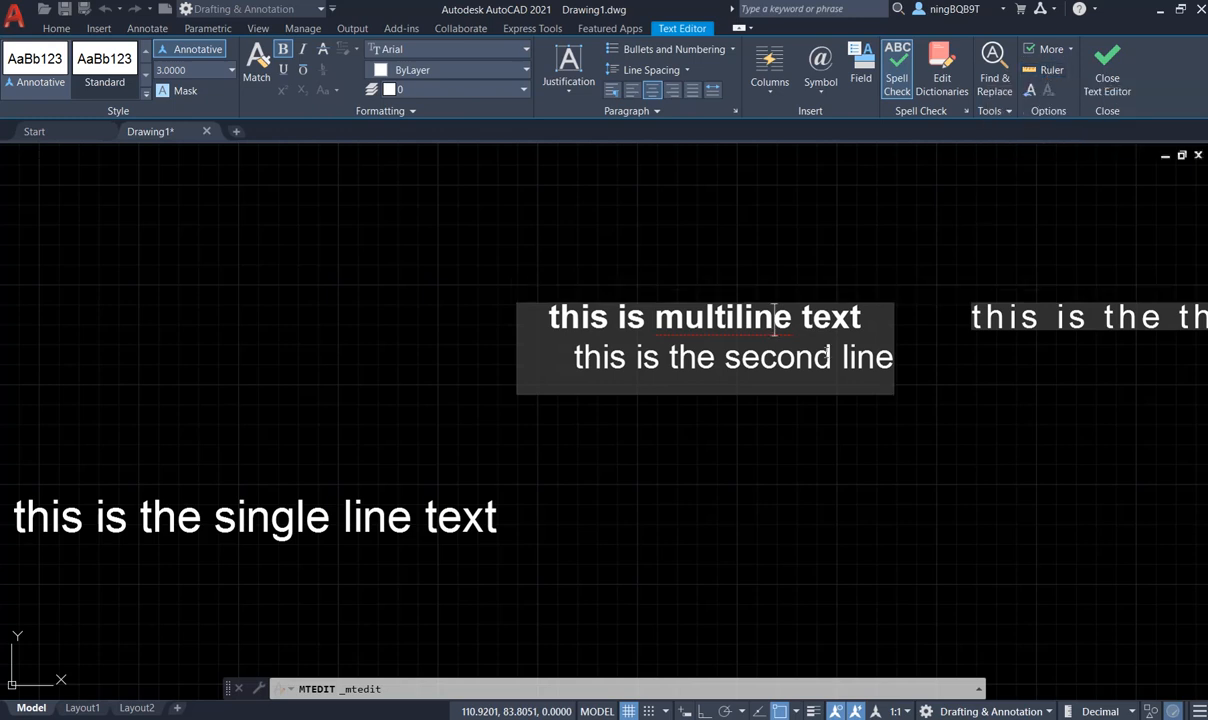
click(1033, 74)
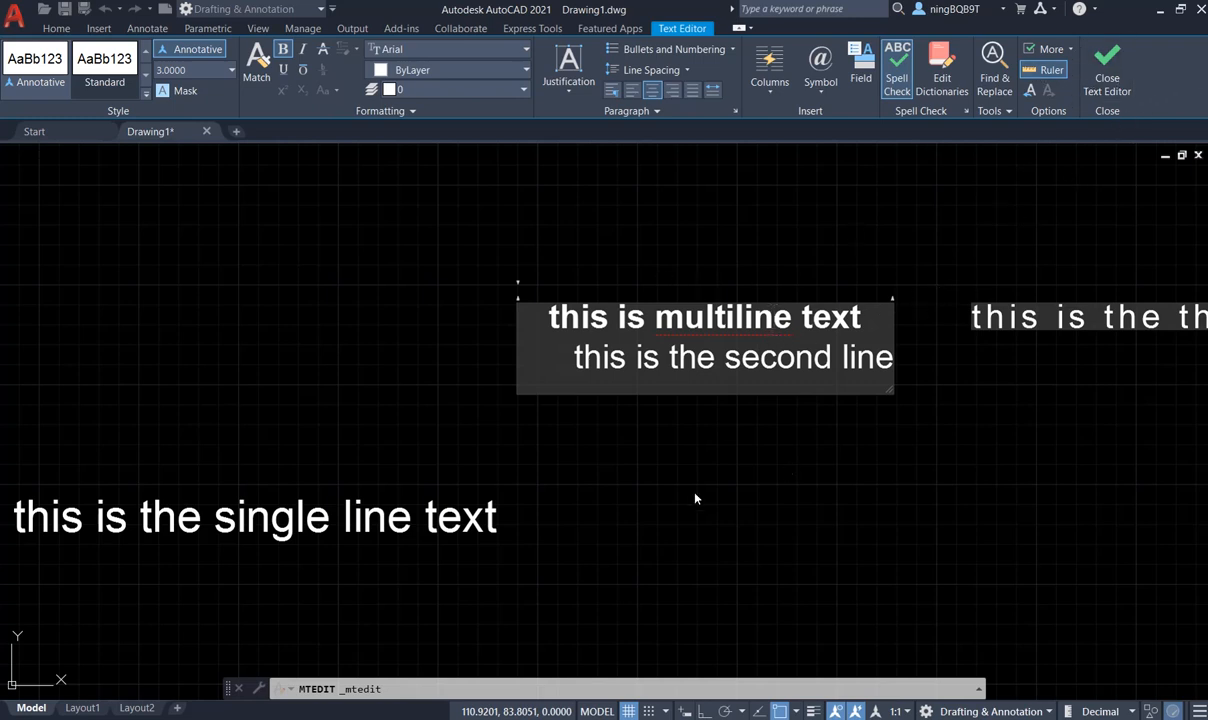
Step: Finish editing the multiline text and close the text editor, keeping the formatted lines in their two columns
scroll(413, 479, down, 2)
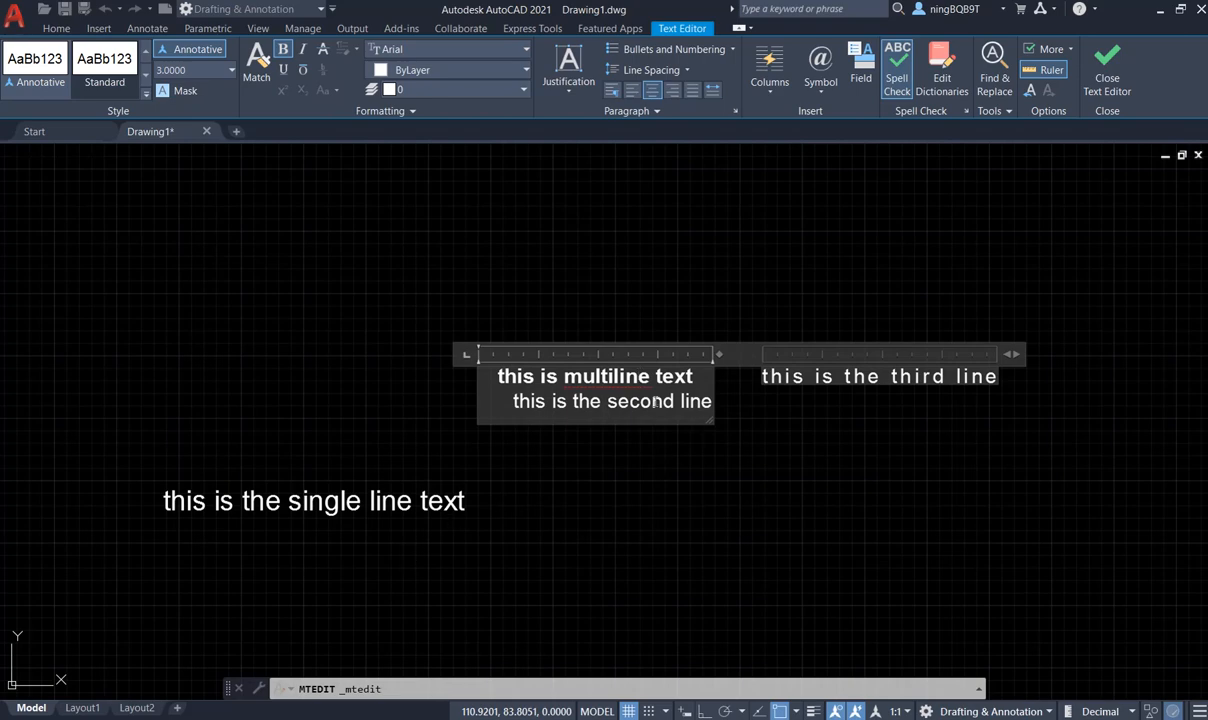
scroll(801, 396, down, 2)
scroll(758, 391, up, 4)
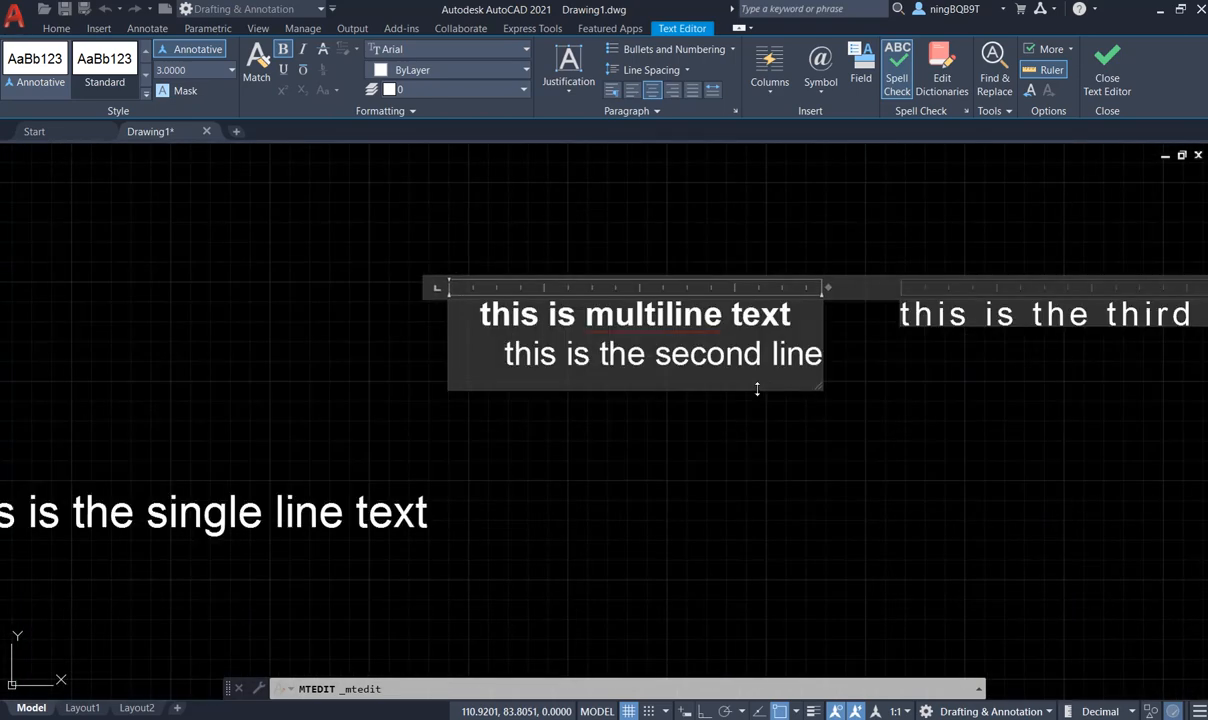
scroll(737, 392, down, 2)
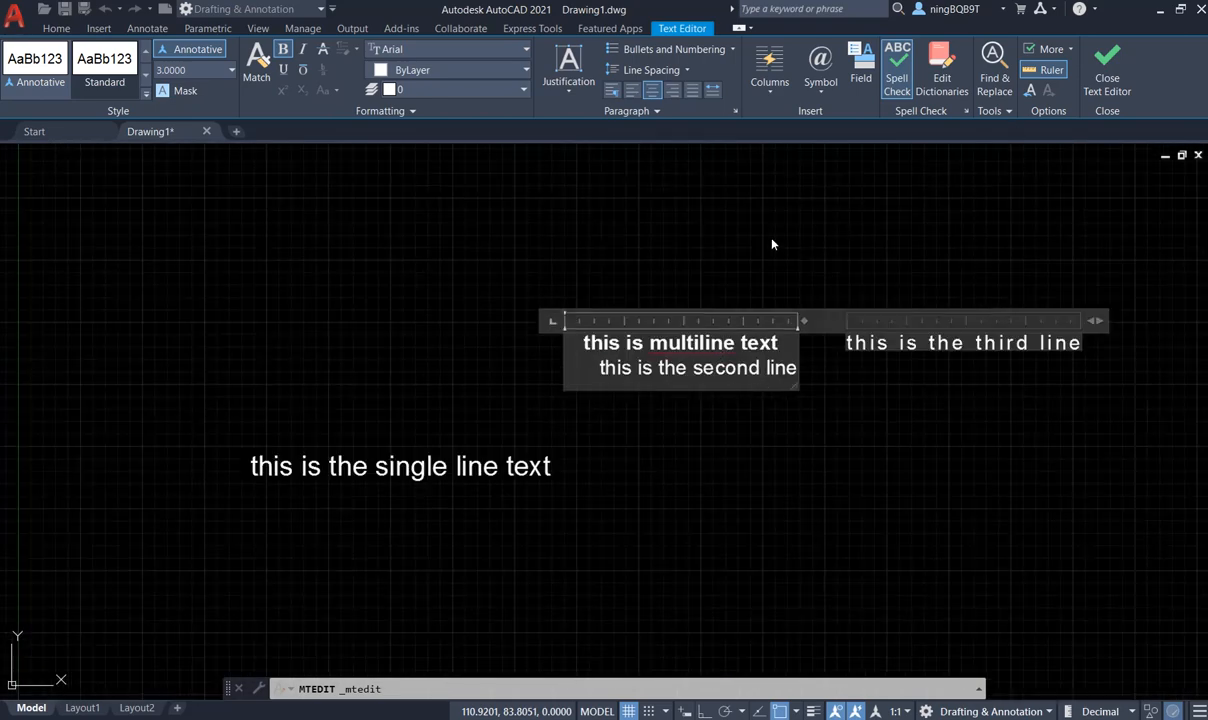
click(1107, 62)
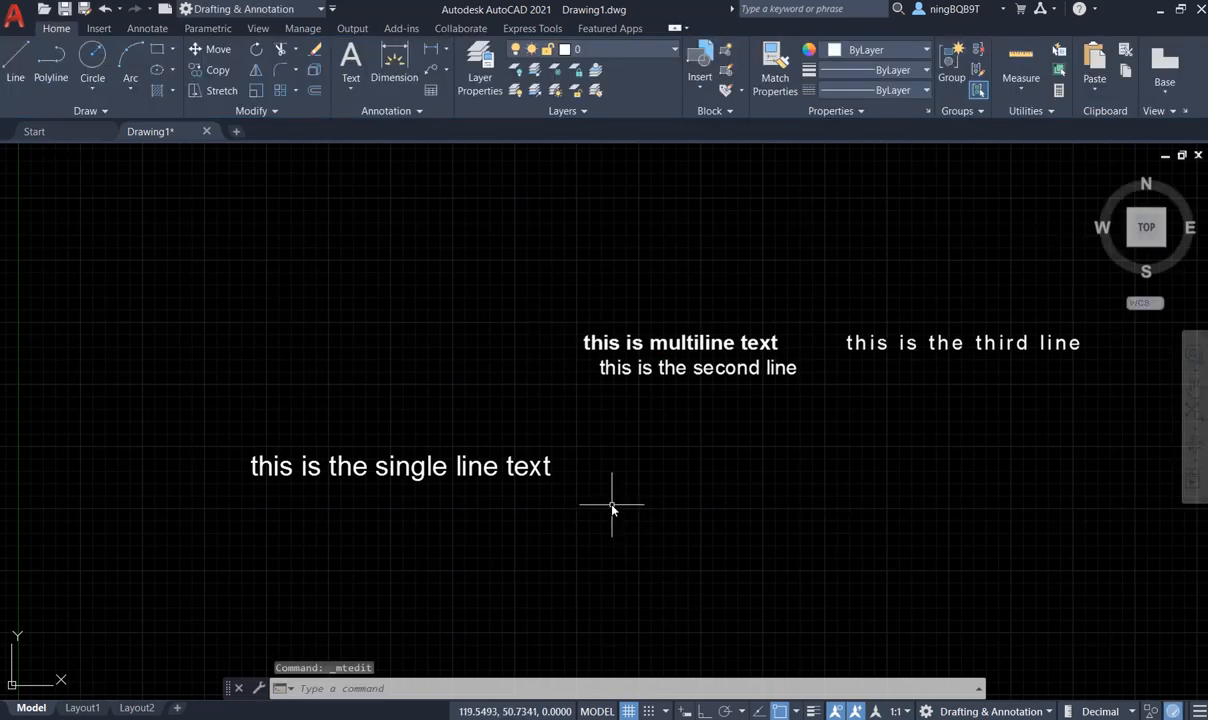